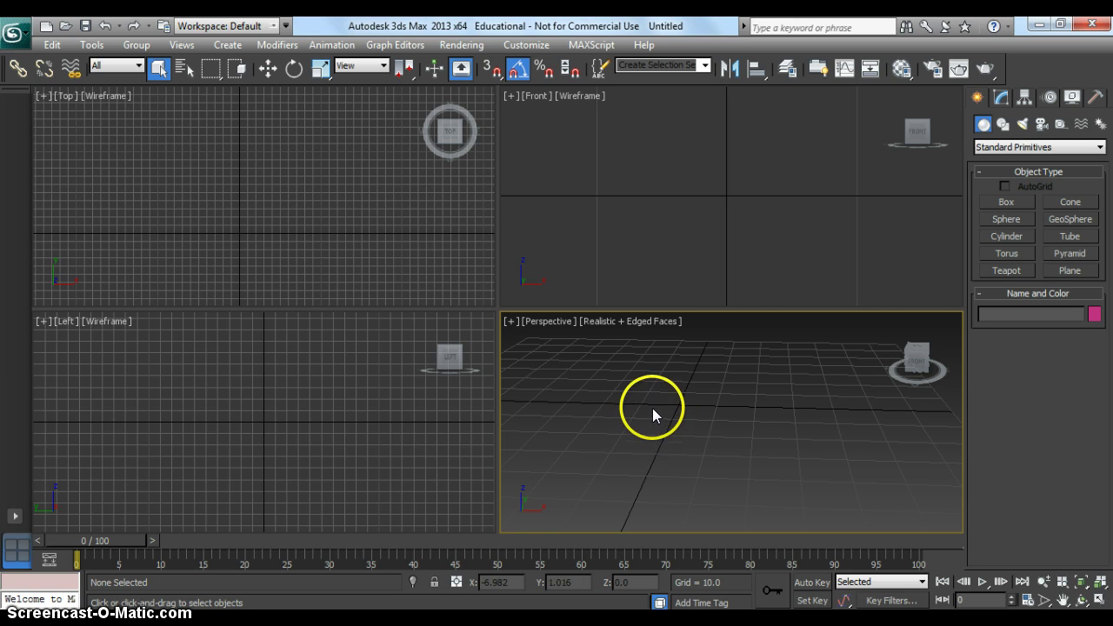
Create a box in the Top view, about 336 long, 751 wide and 10 high.
{"action": "left_click", "coordinate": [1002, 203]}
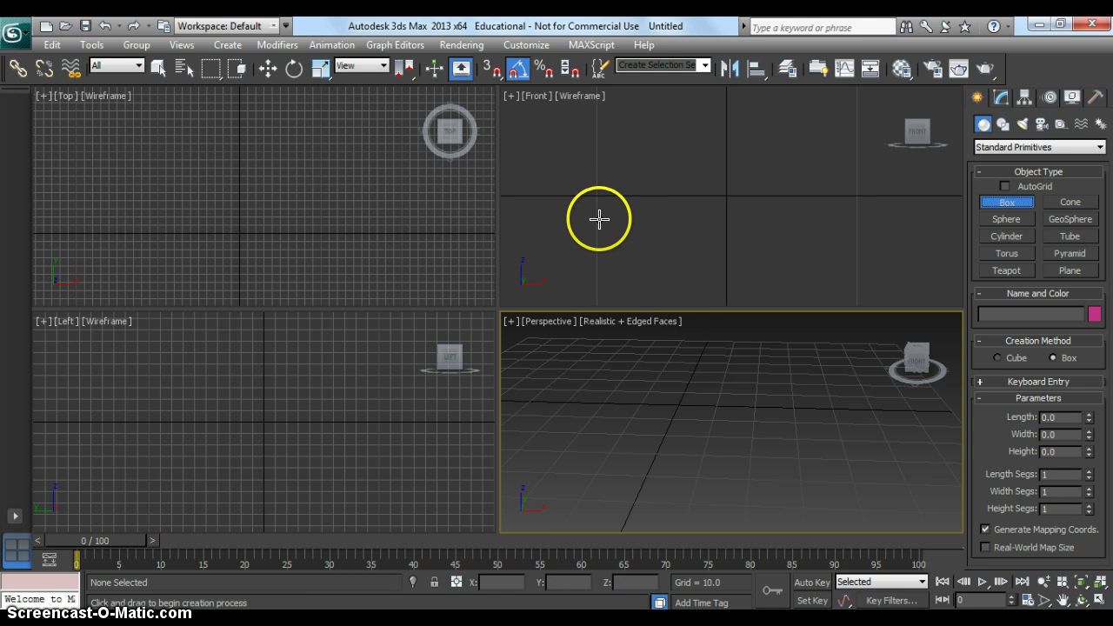
{"action": "left_click", "coordinate": [643, 195]}
{"action": "scroll", "coordinate": [643, 195], "scroll_direction": "down", "scroll_amount": 1}
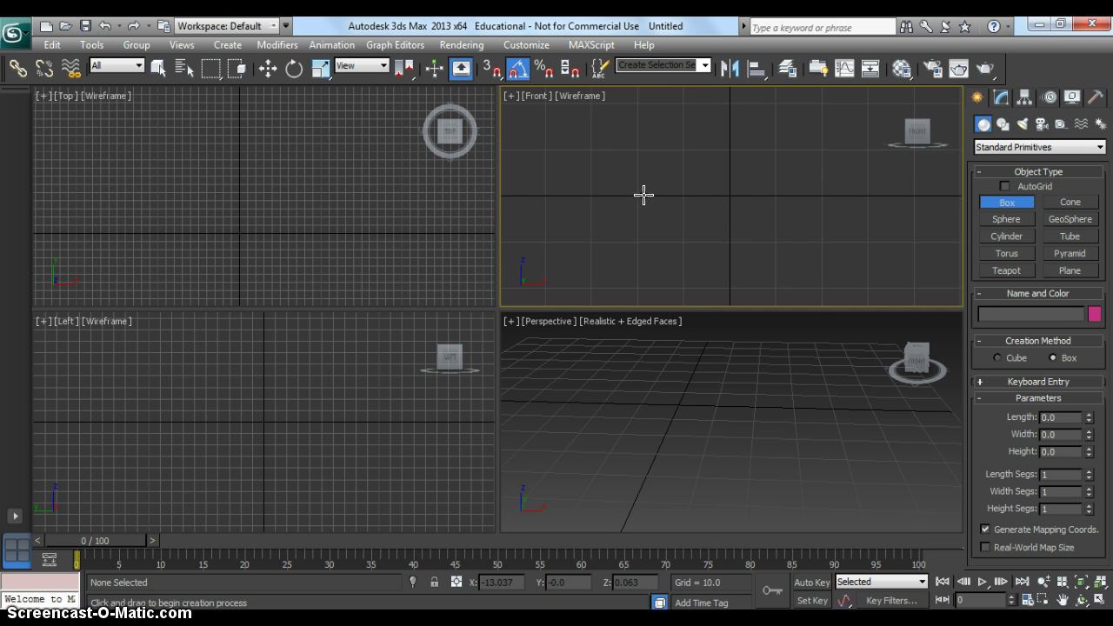
{"action": "middle_click_drag", "start_coordinate": [723, 187], "coordinate": [700, 197]}
{"action": "scroll", "coordinate": [731, 189], "scroll_direction": "up", "scroll_amount": 1}
{"action": "left_click", "coordinate": [193, 199]}
{"action": "scroll", "coordinate": [249, 229], "scroll_direction": "down", "scroll_amount": 2}
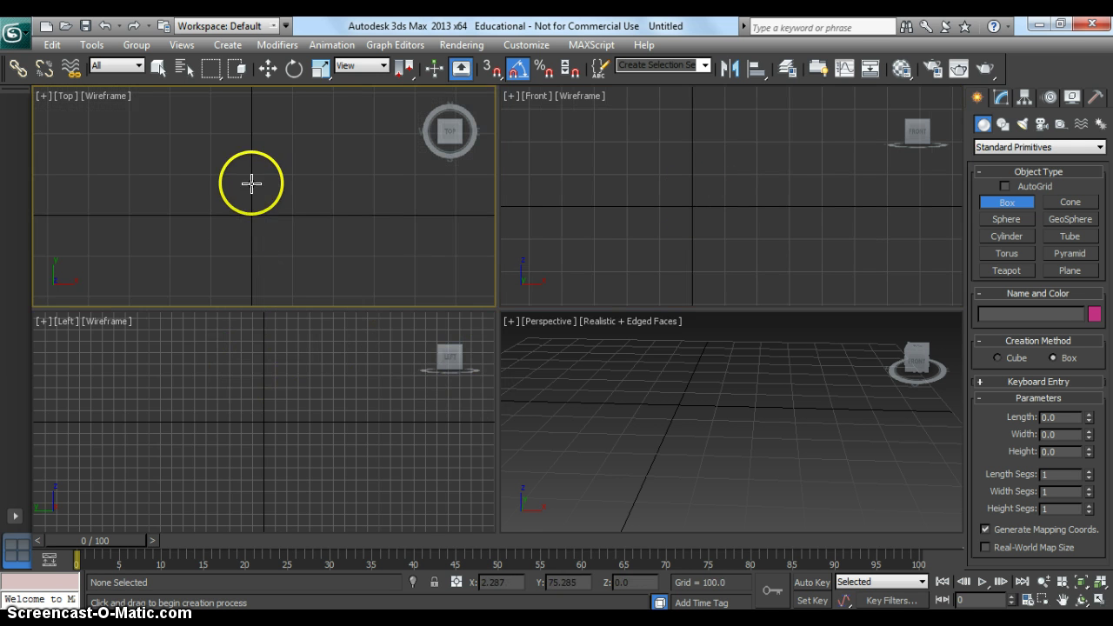
{"action": "left_click_drag", "start_coordinate": [108, 141], "coordinate": [414, 278]}
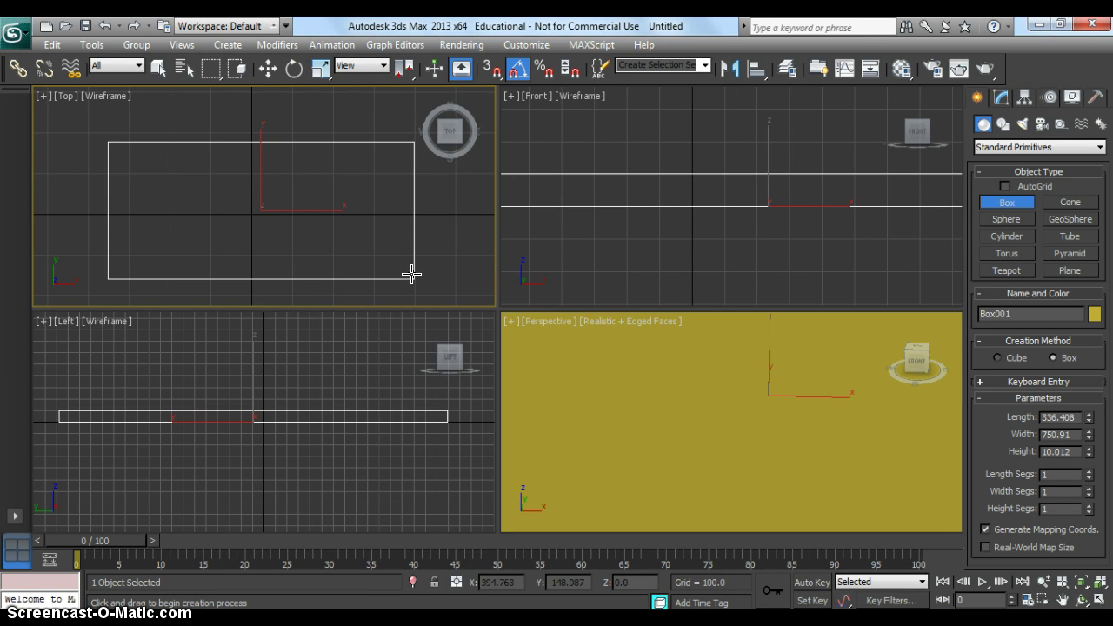
Resize the box to a length of about 198, a width of about 383 and a height of about 24.
{"action": "left_click", "coordinate": [641, 261]}
{"action": "scroll", "coordinate": [693, 219], "scroll_direction": "down", "scroll_amount": 2}
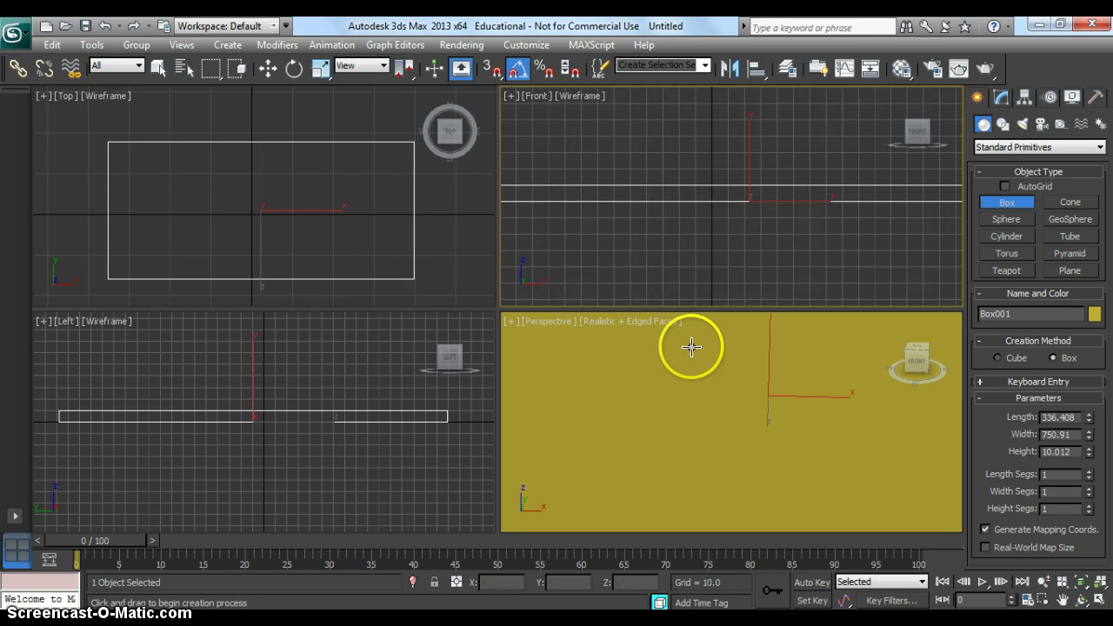
{"action": "scroll", "coordinate": [688, 356], "scroll_direction": "down", "scroll_amount": 3}
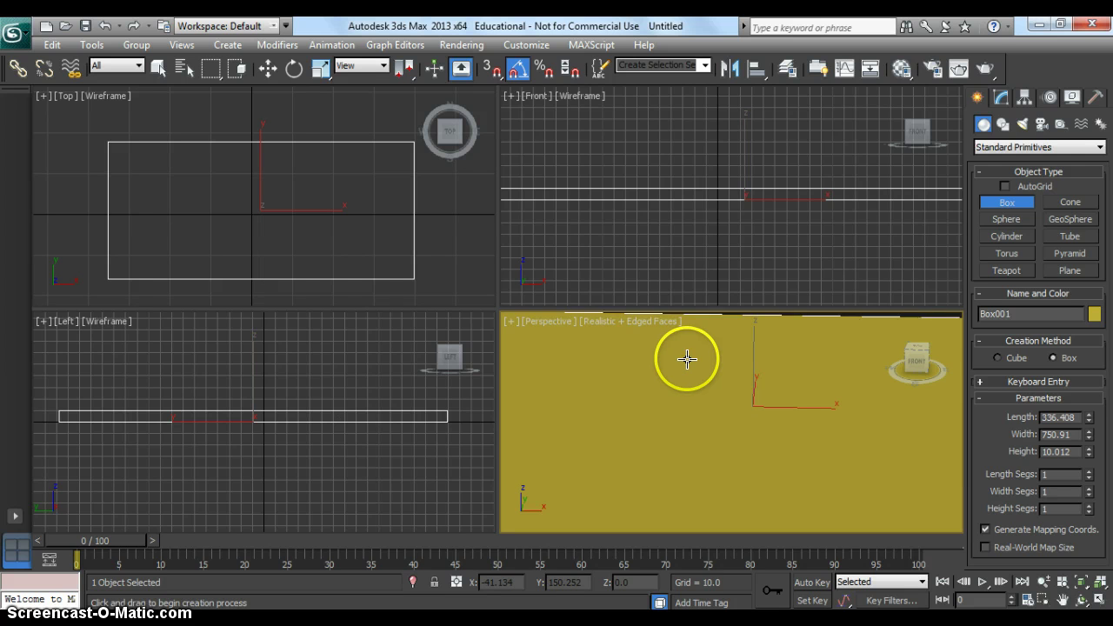
{"action": "scroll", "coordinate": [688, 358], "scroll_direction": "down", "scroll_amount": 5}
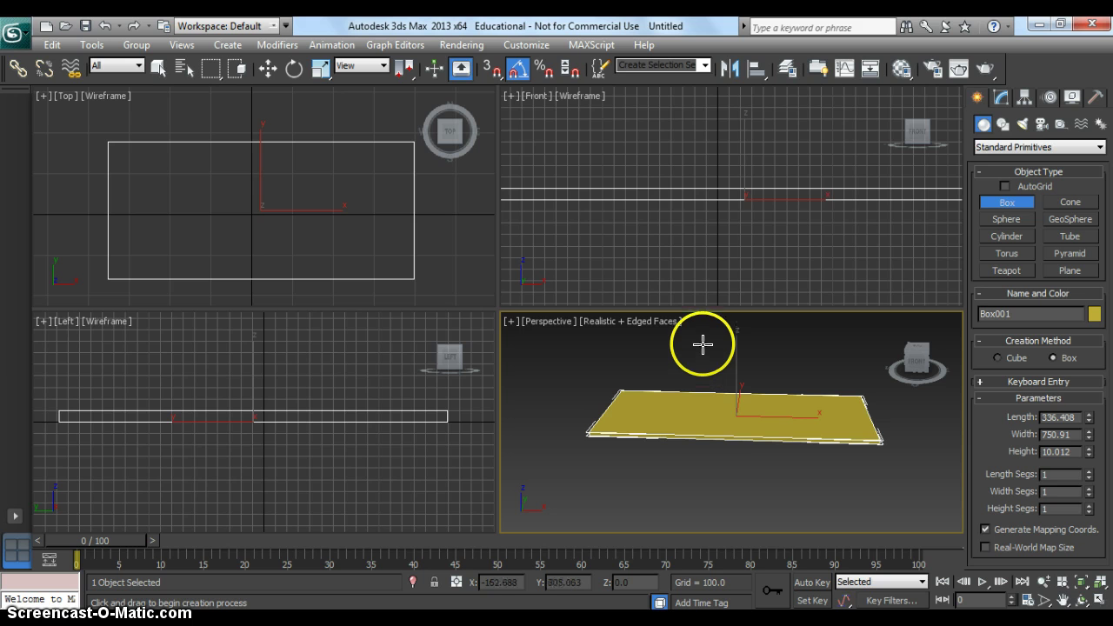
{"action": "middle_click_drag", "start_coordinate": [704, 360], "coordinate": [703, 377]}
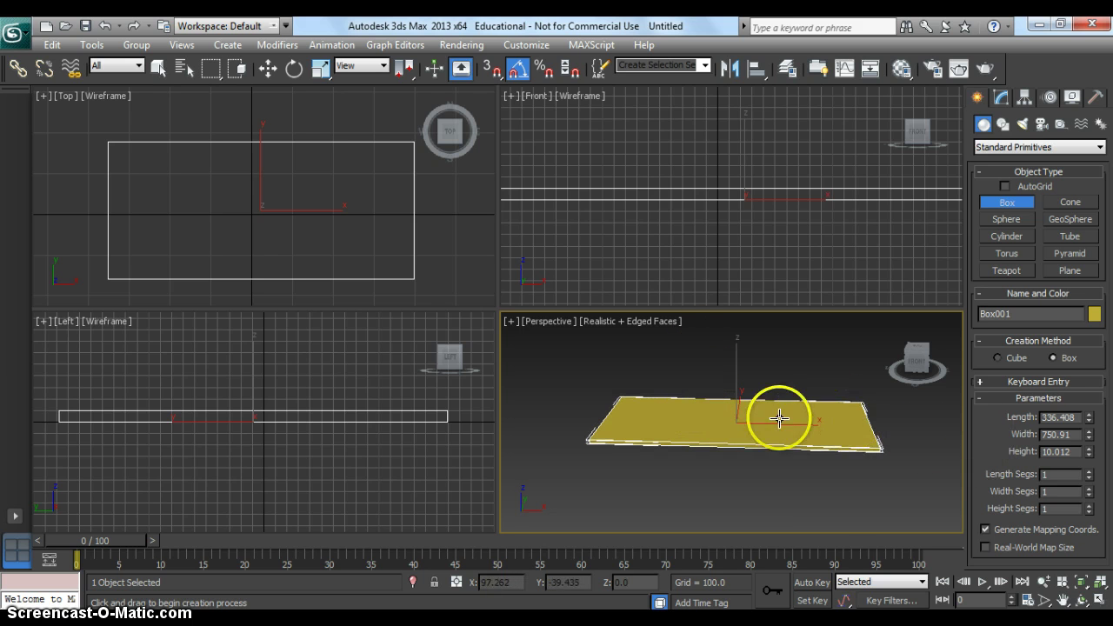
{"action": "middle_click_drag", "start_coordinate": [691, 423], "coordinate": [694, 450], "text": "alt"}
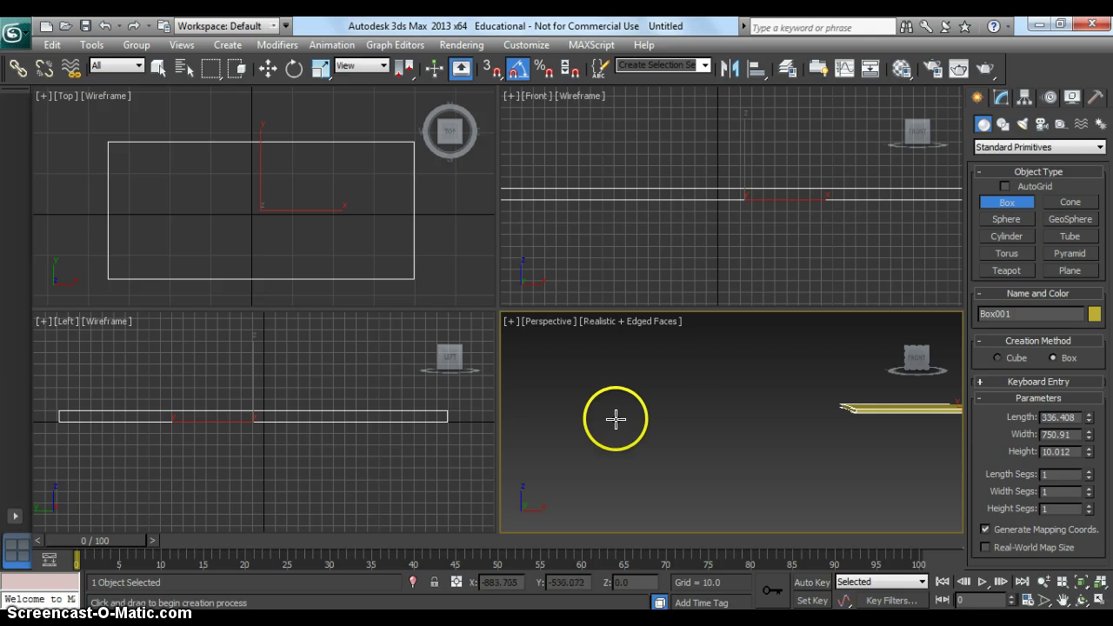
{"action": "right_click", "coordinate": [670, 420]}
{"action": "middle_click_drag", "start_coordinate": [875, 409], "coordinate": [624, 423]}
{"action": "scroll", "coordinate": [794, 407], "scroll_direction": "down", "scroll_amount": 4}
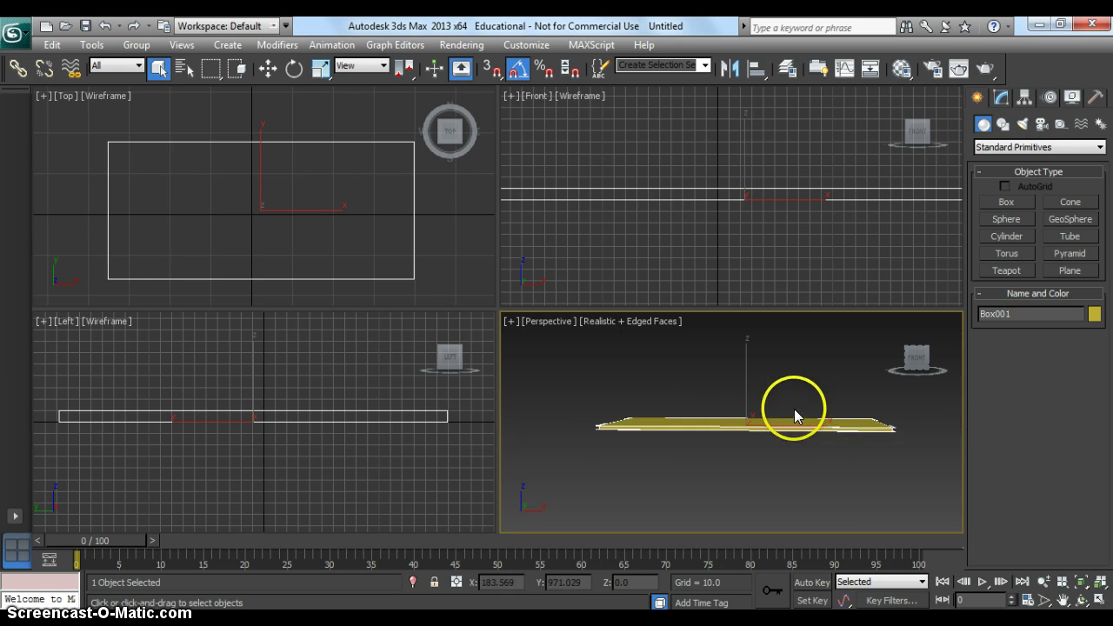
{"action": "left_click", "coordinate": [1001, 97]}
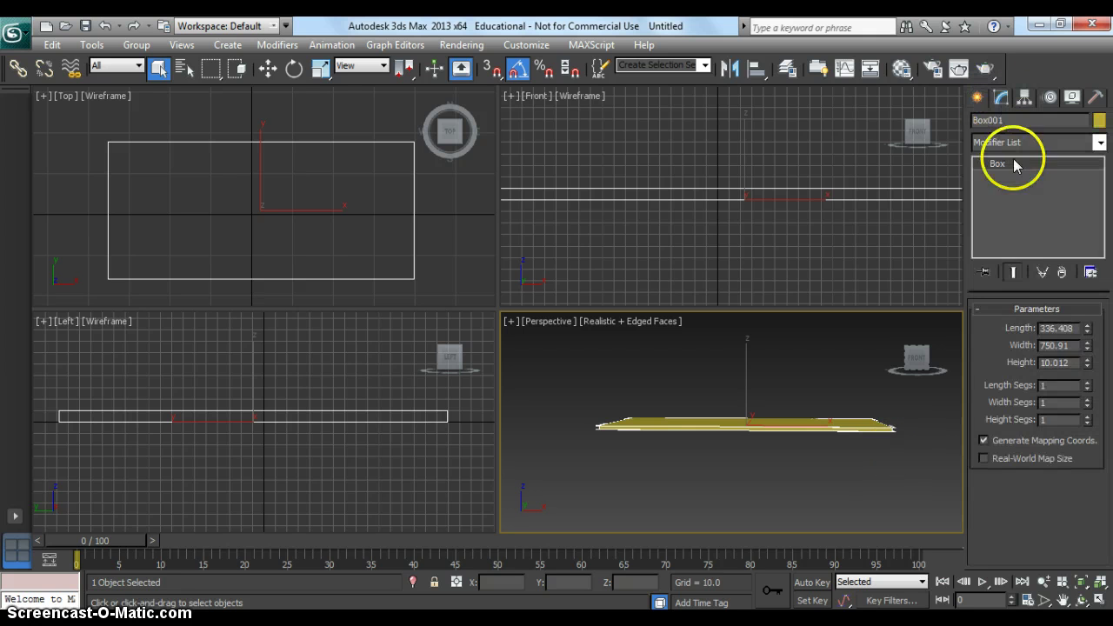
{"action": "left_click_drag", "start_coordinate": [1089, 338], "coordinate": [1073, 241]}
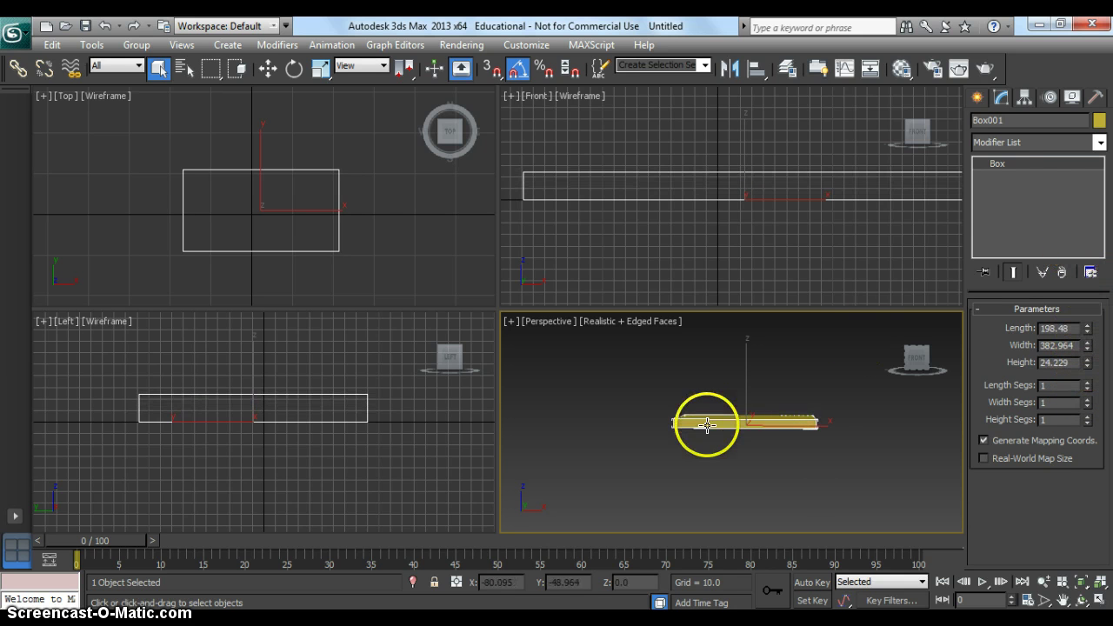
Inspect the resized box's proportions in the Perspective view.
{"action": "scroll", "coordinate": [705, 423], "scroll_direction": "up", "scroll_amount": 5}
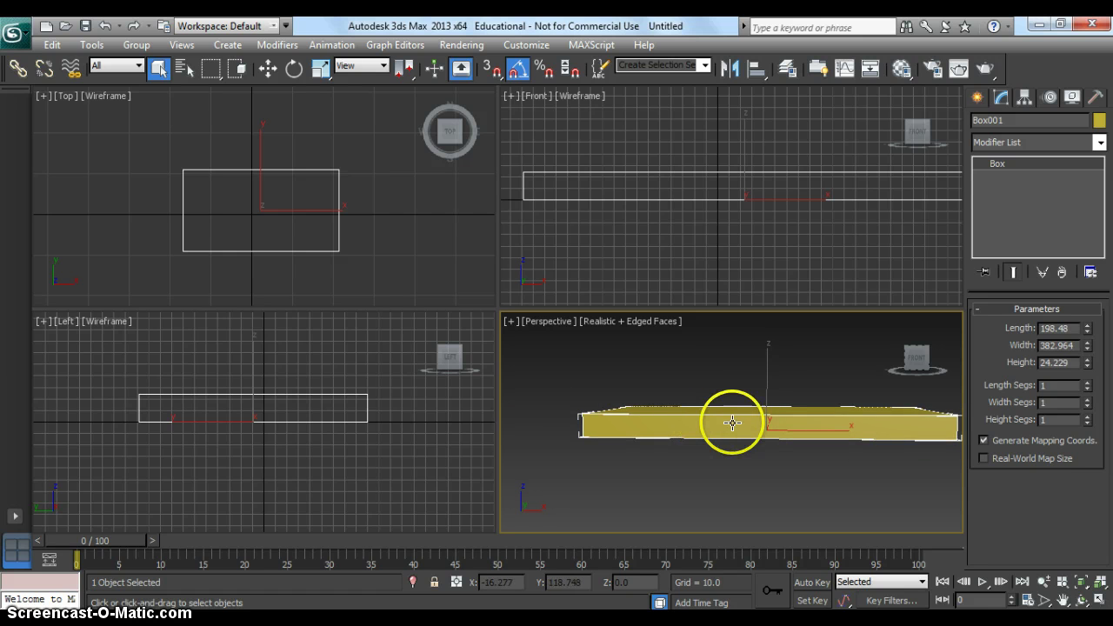
{"action": "middle_click_drag", "start_coordinate": [750, 425], "coordinate": [718, 425]}
{"action": "scroll", "coordinate": [717, 425], "scroll_direction": "up", "scroll_amount": 3}
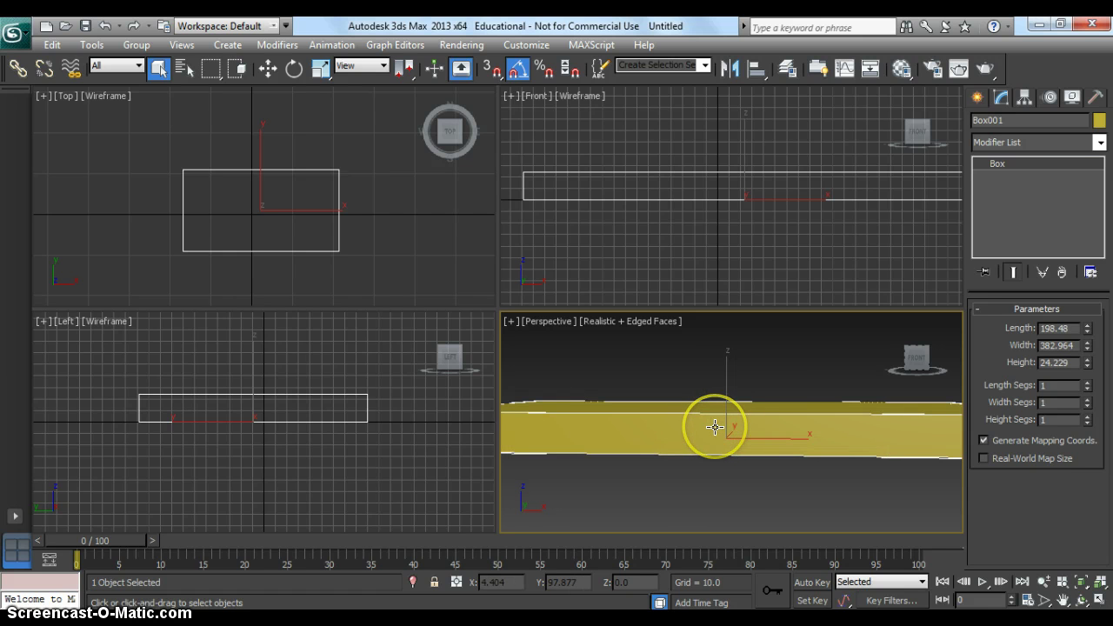
{"action": "scroll", "coordinate": [716, 426], "scroll_direction": "down", "scroll_amount": 3}
{"action": "scroll", "coordinate": [715, 426], "scroll_direction": "down", "scroll_amount": 2}
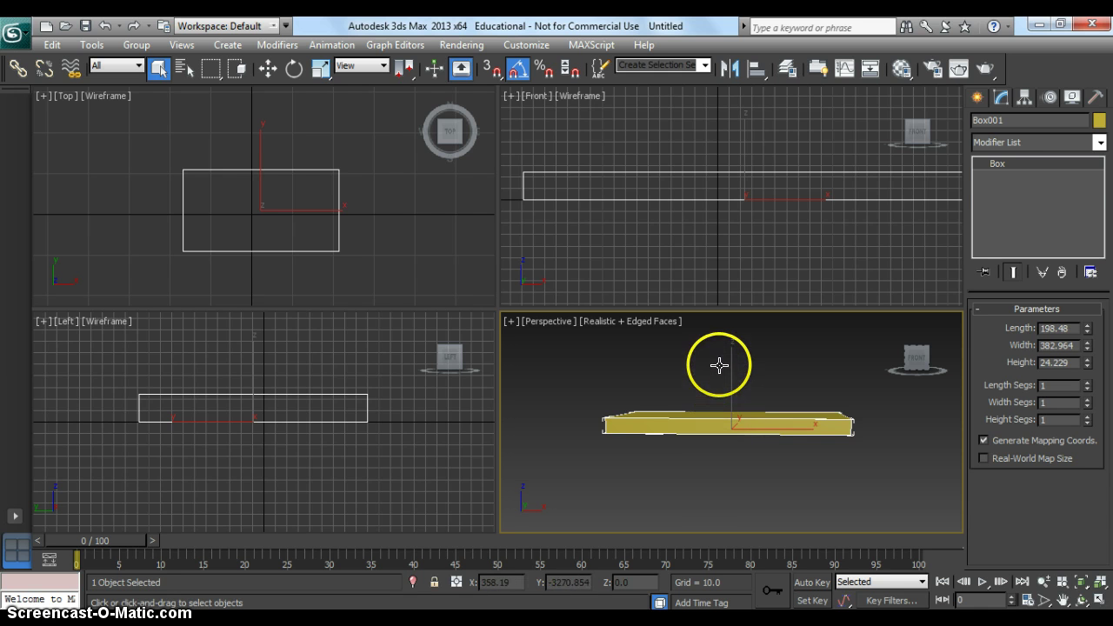
{"action": "scroll", "coordinate": [716, 361], "scroll_direction": "up", "scroll_amount": 1}
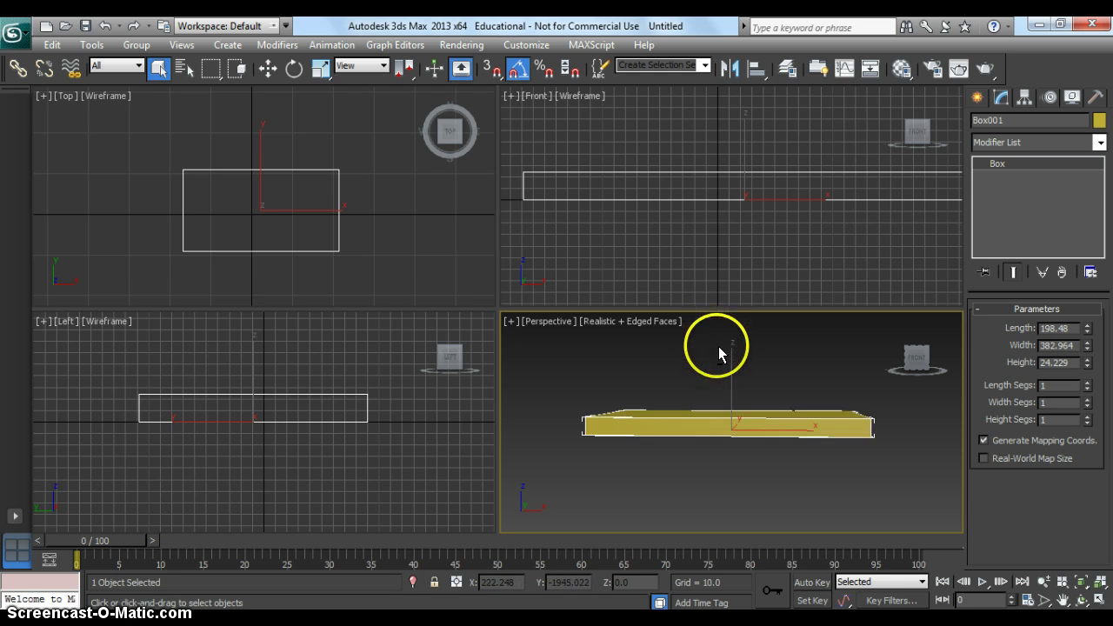
{"action": "middle_click_drag", "start_coordinate": [708, 377], "coordinate": [693, 439]}
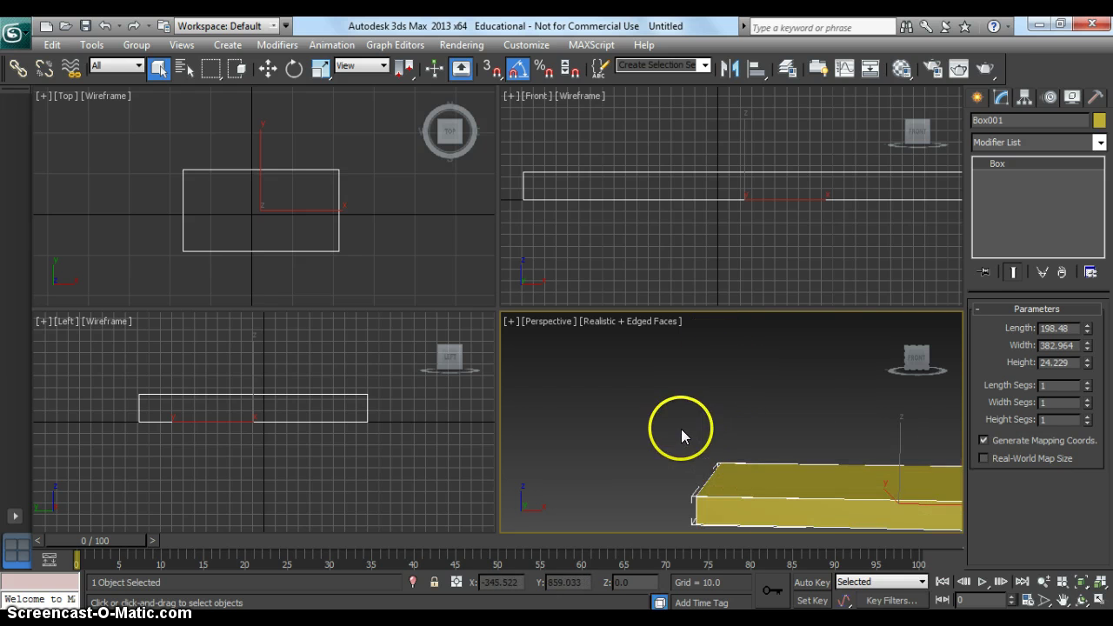
{"action": "right_click", "coordinate": [693, 430]}
{"action": "left_click", "coordinate": [883, 474]}
{"action": "middle_click_drag", "start_coordinate": [887, 487], "coordinate": [755, 417]}
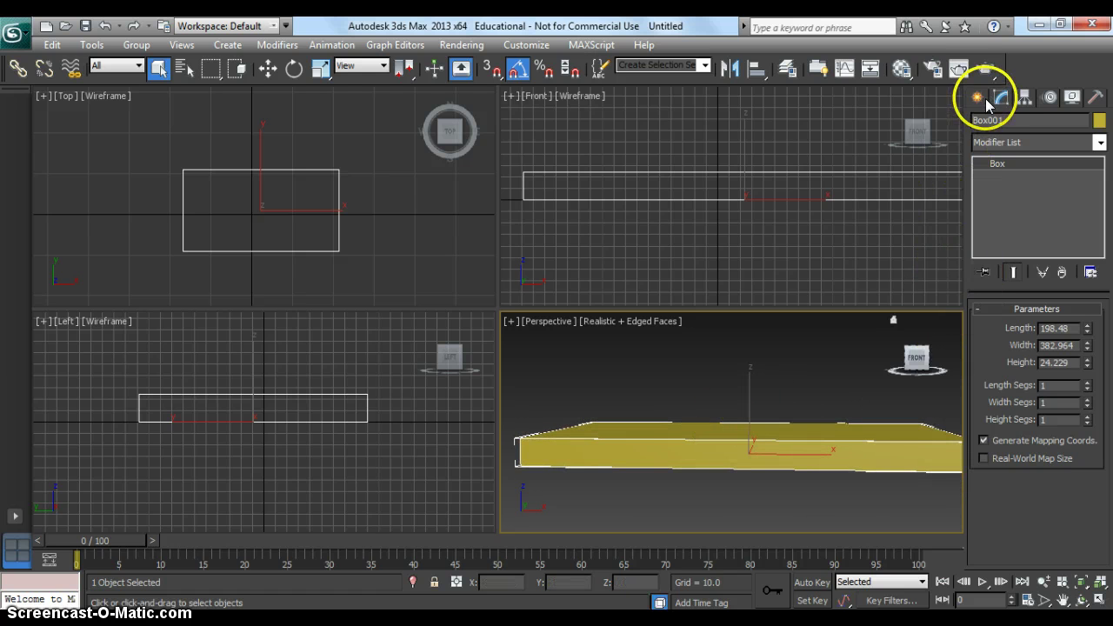
Convert the box to an Editable Poly.
{"action": "right_click", "coordinate": [766, 451]}
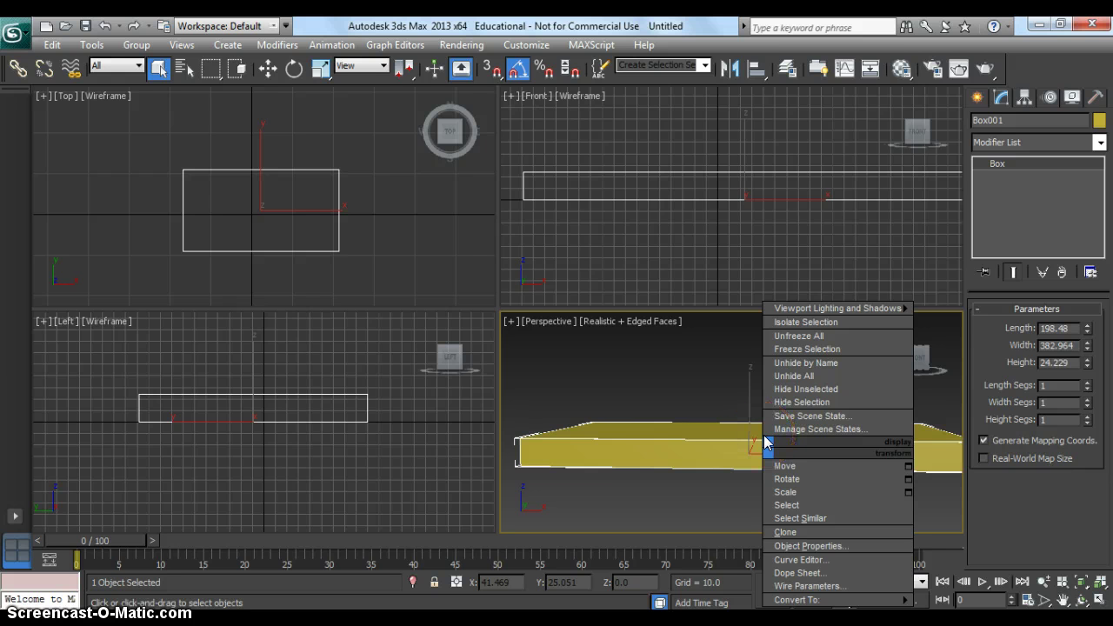
{"action": "mouse_move", "coordinate": [887, 598]}
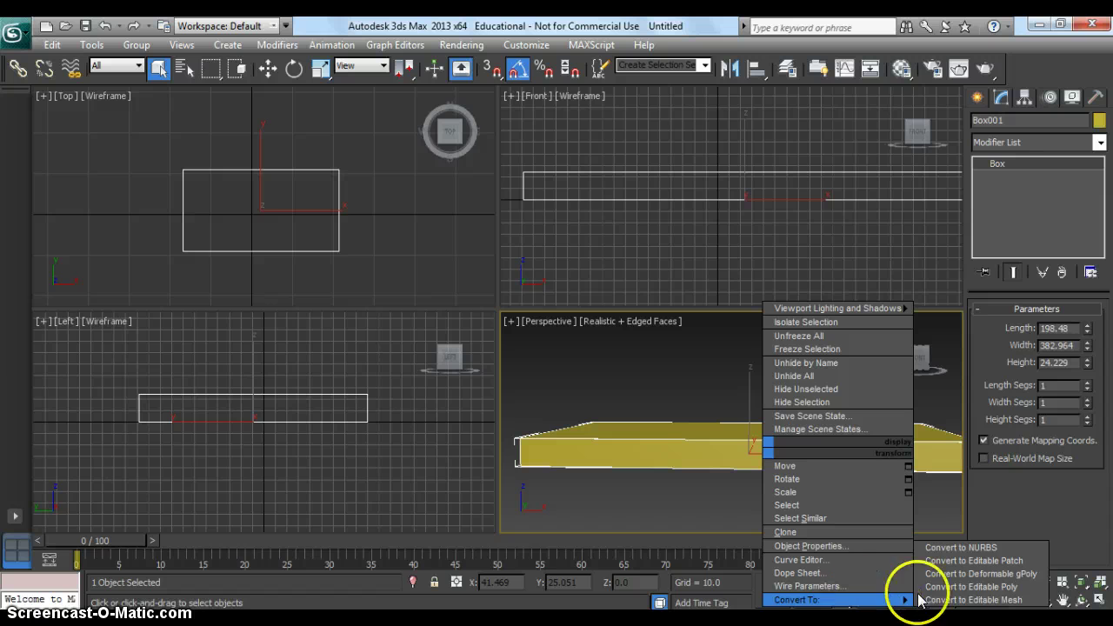
{"action": "left_click", "coordinate": [981, 588]}
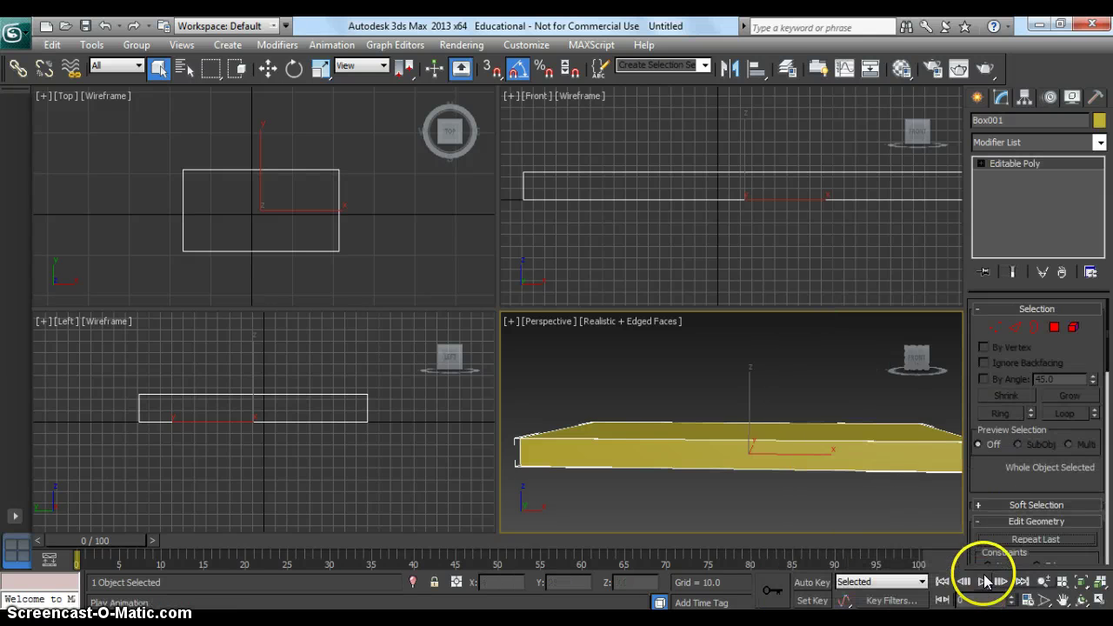
At edge level, select the box's upper front edge and extend the selection to its Ring of lengthwise edges.
{"action": "left_click", "coordinate": [1015, 331]}
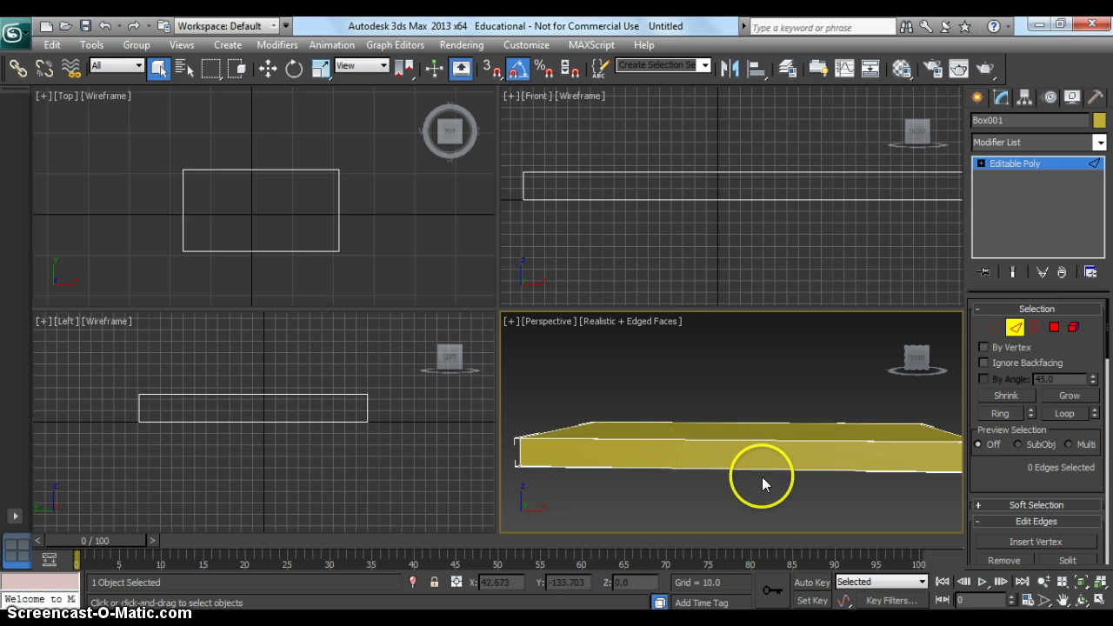
{"action": "left_click", "coordinate": [747, 236]}
{"action": "left_click_drag", "start_coordinate": [795, 139], "coordinate": [810, 127]}
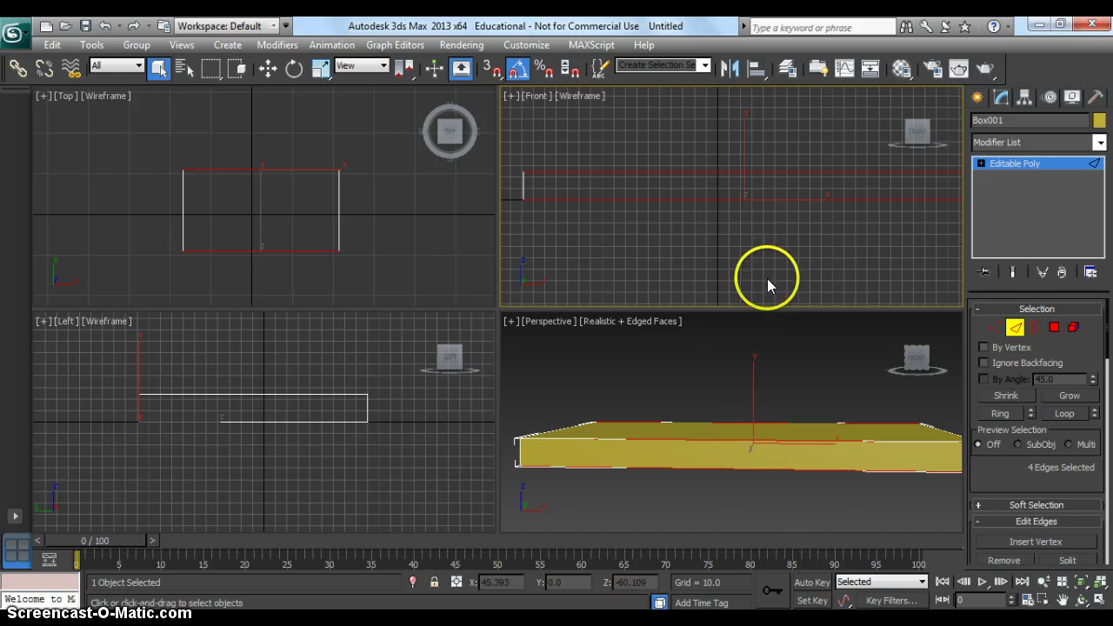
{"action": "left_click", "coordinate": [760, 439]}
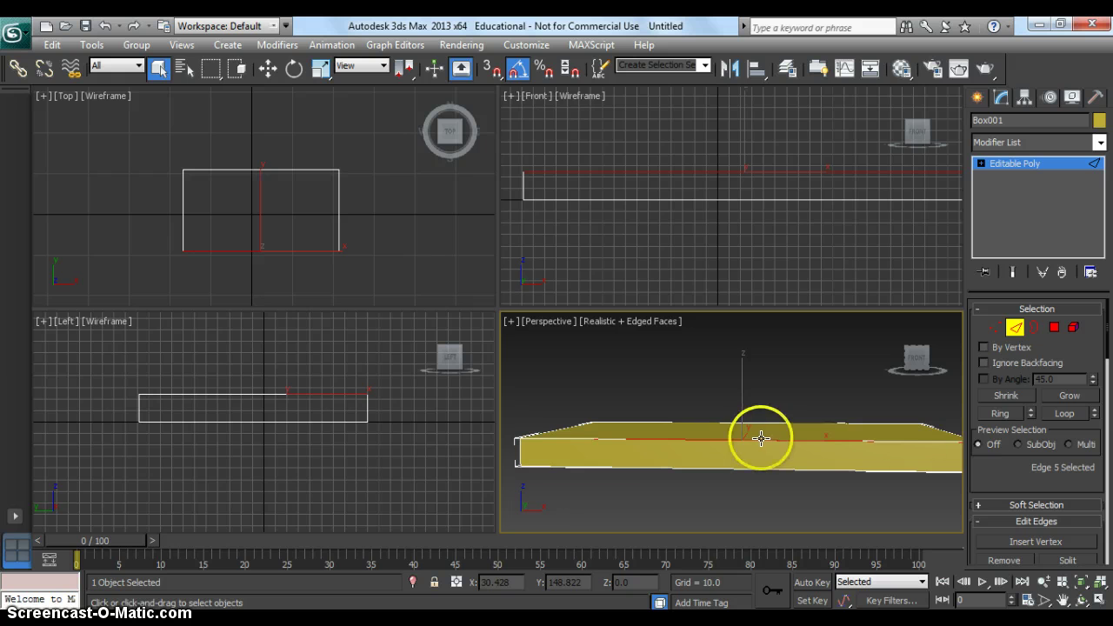
{"action": "left_click", "coordinate": [1007, 414]}
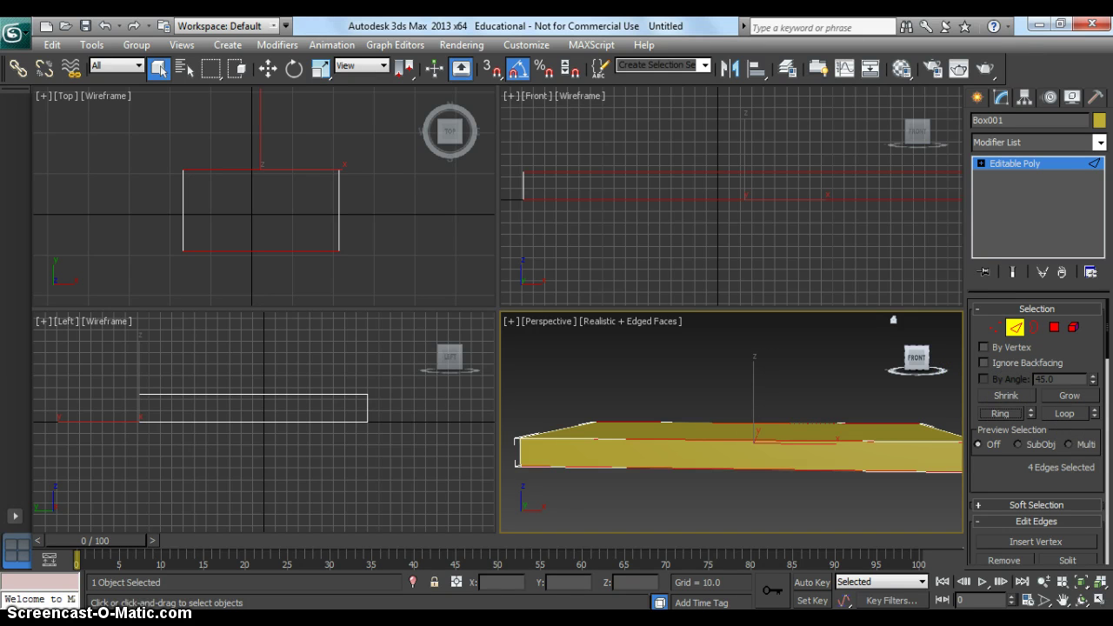
Connect the selected lengthwise edges with 2 segments, keeping pinch and slide at 0.
{"action": "scroll", "coordinate": [1098, 357], "scroll_direction": "down", "scroll_amount": 5}
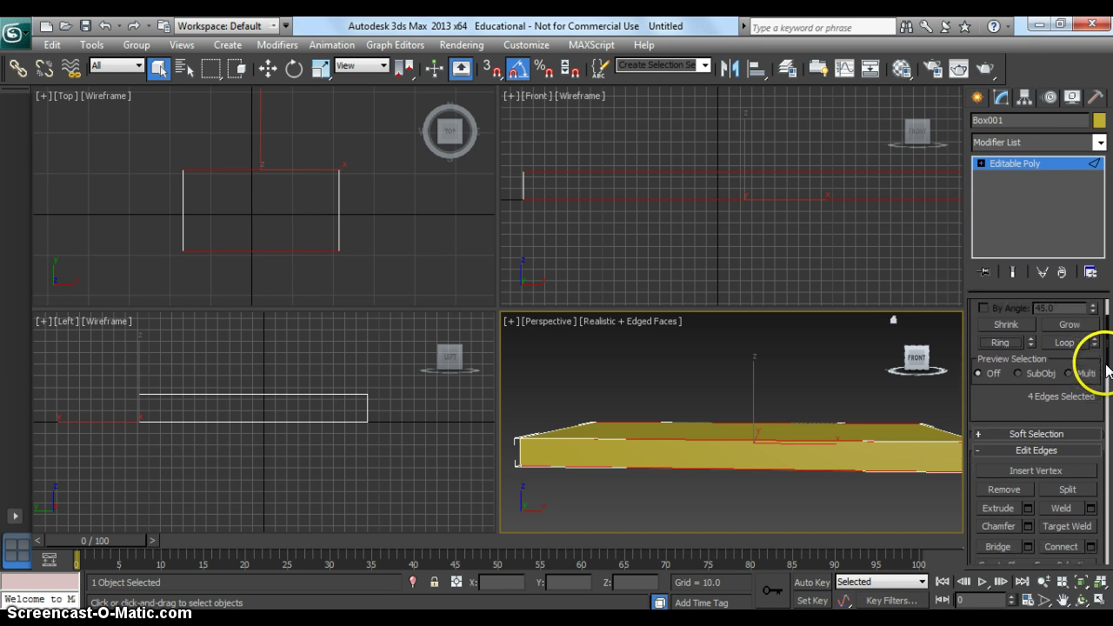
{"action": "scroll", "coordinate": [1104, 393], "scroll_direction": "down", "scroll_amount": 2}
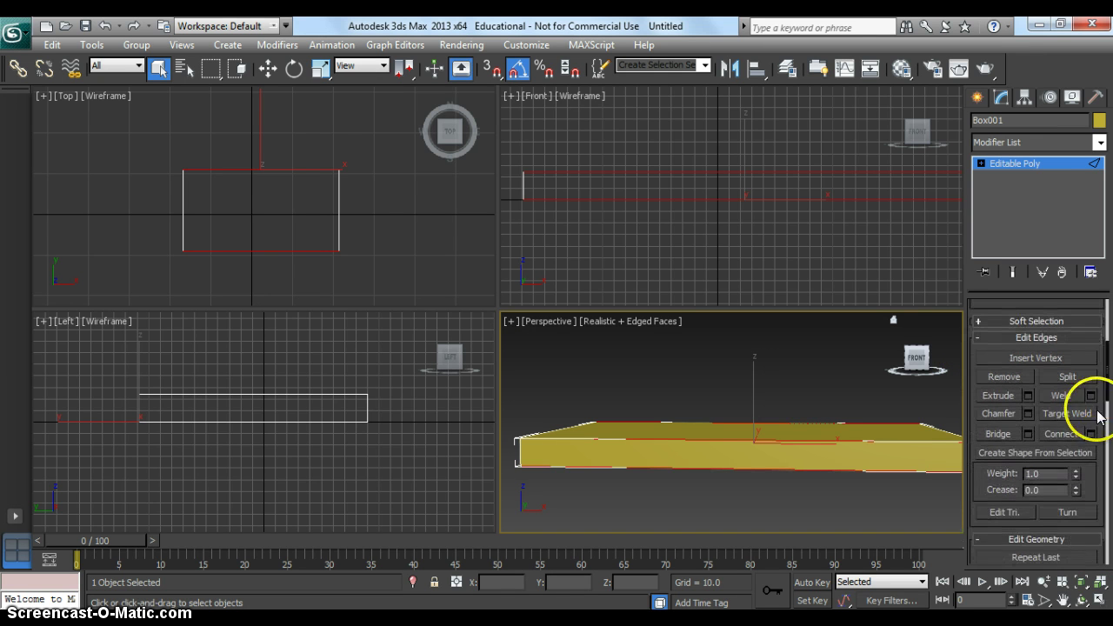
{"action": "left_click", "coordinate": [1061, 441]}
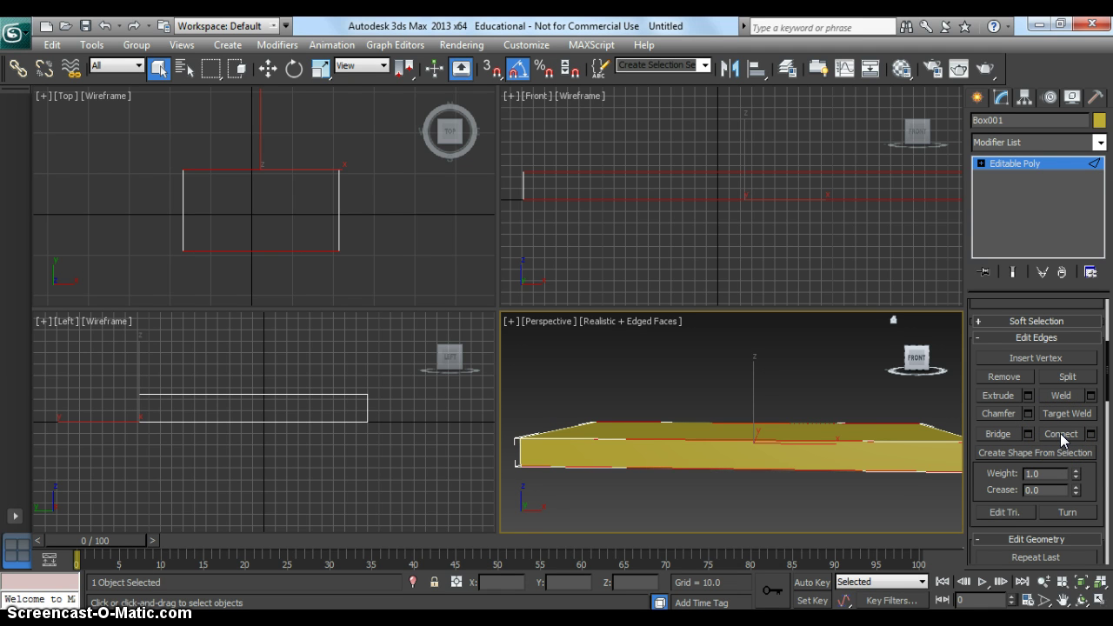
{"action": "left_click", "coordinate": [1070, 440]}
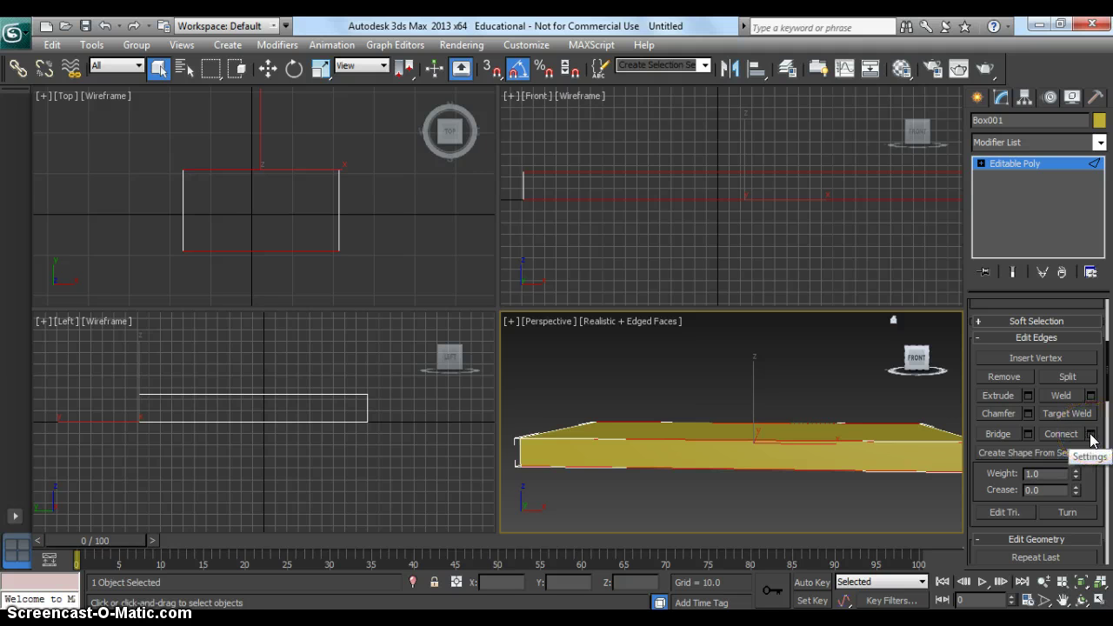
{"action": "left_click", "coordinate": [1091, 436]}
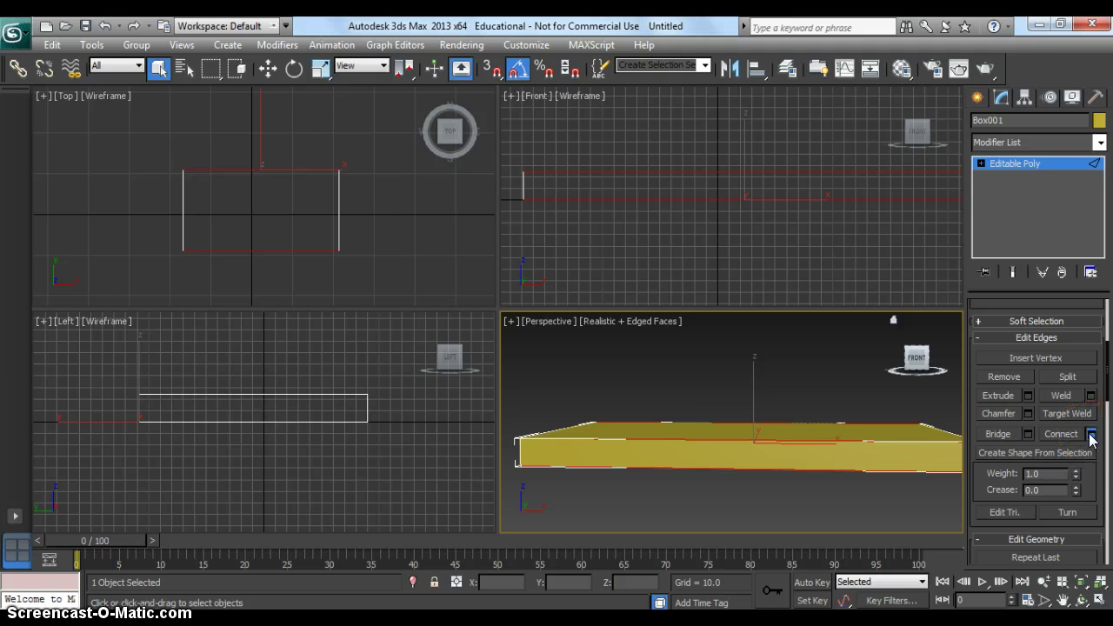
{"action": "left_click", "coordinate": [1067, 437]}
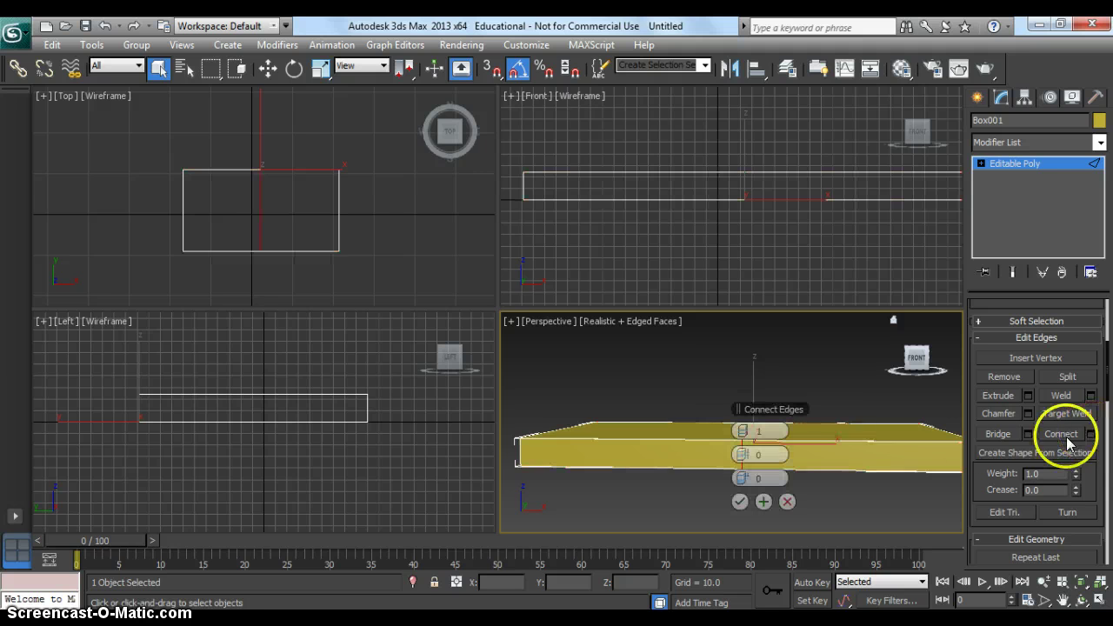
{"action": "left_click", "coordinate": [745, 432]}
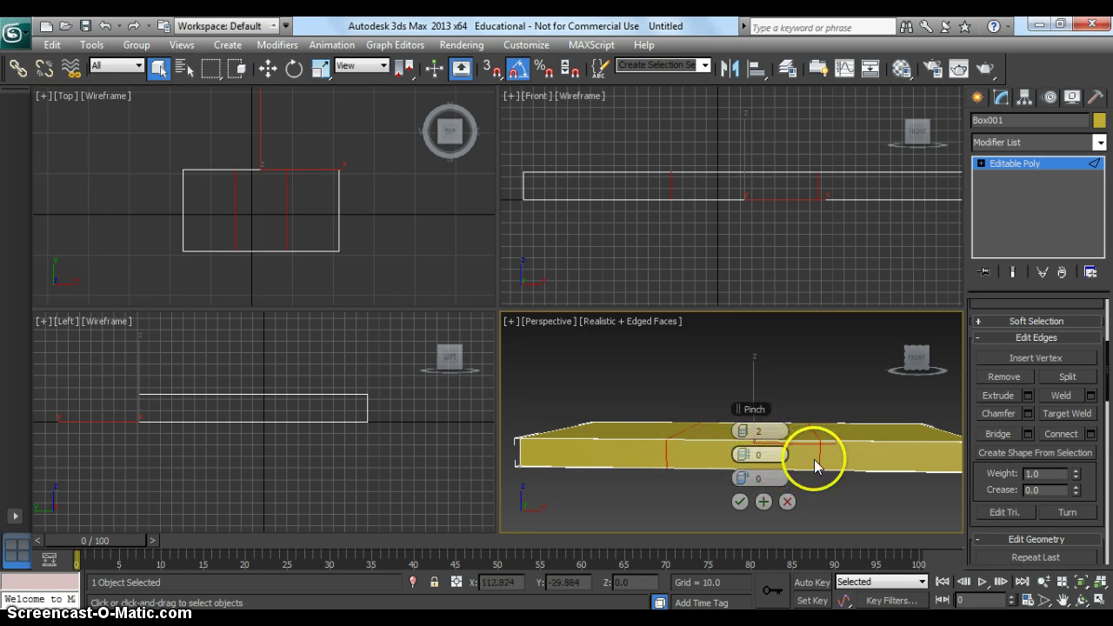
{"action": "middle_click_drag", "start_coordinate": [723, 238], "coordinate": [725, 246]}
{"action": "scroll", "coordinate": [719, 244], "scroll_direction": "down", "scroll_amount": 3}
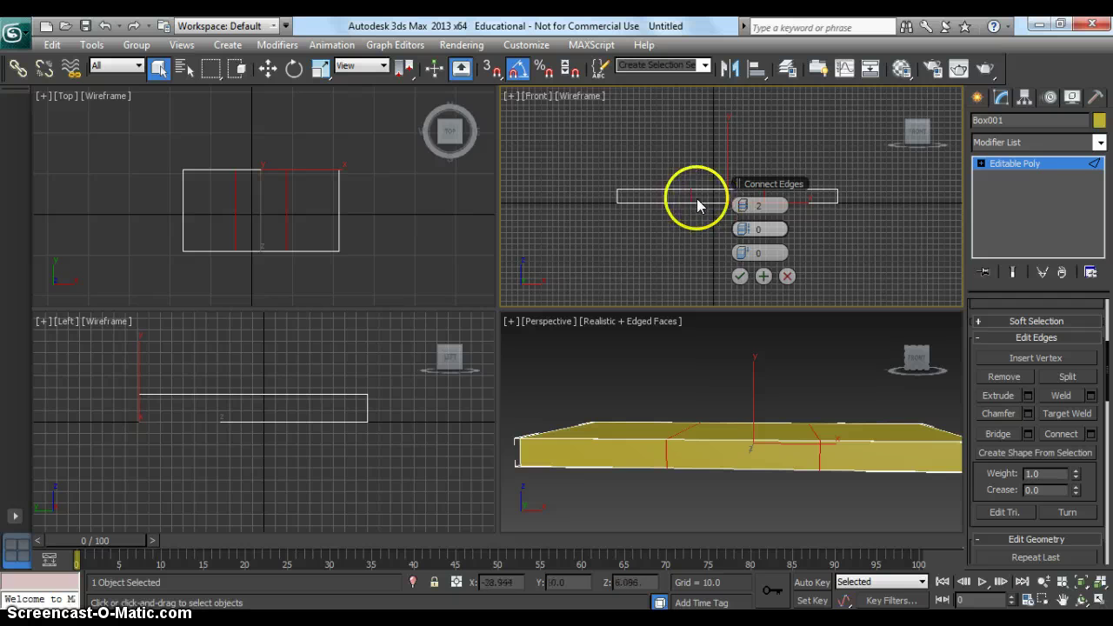
{"action": "left_click", "coordinate": [739, 277]}
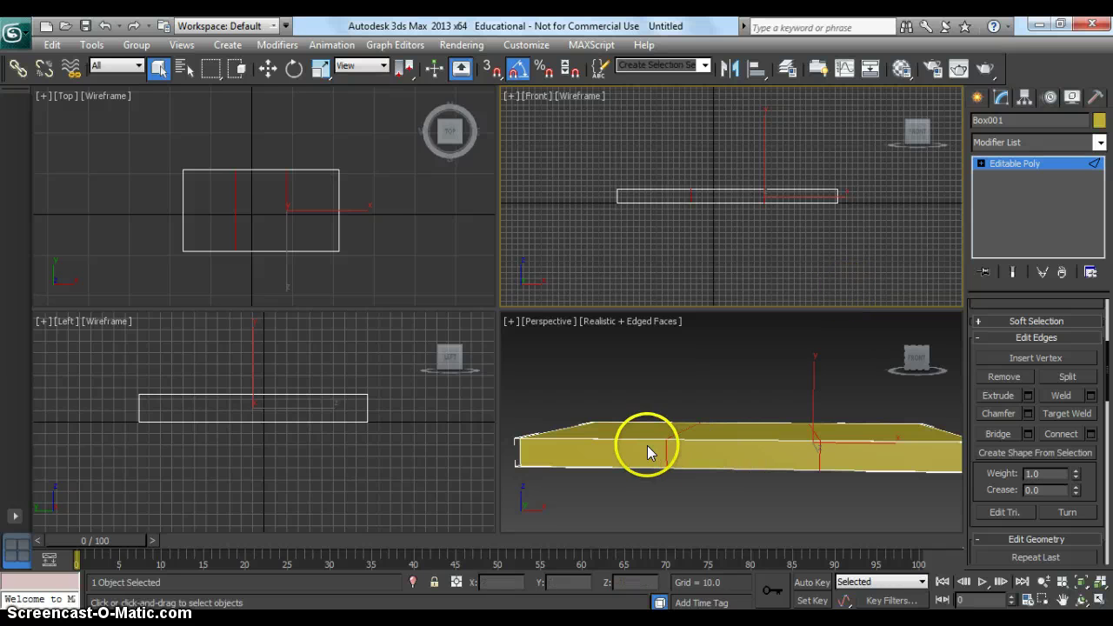
{"action": "left_click", "coordinate": [797, 441]}
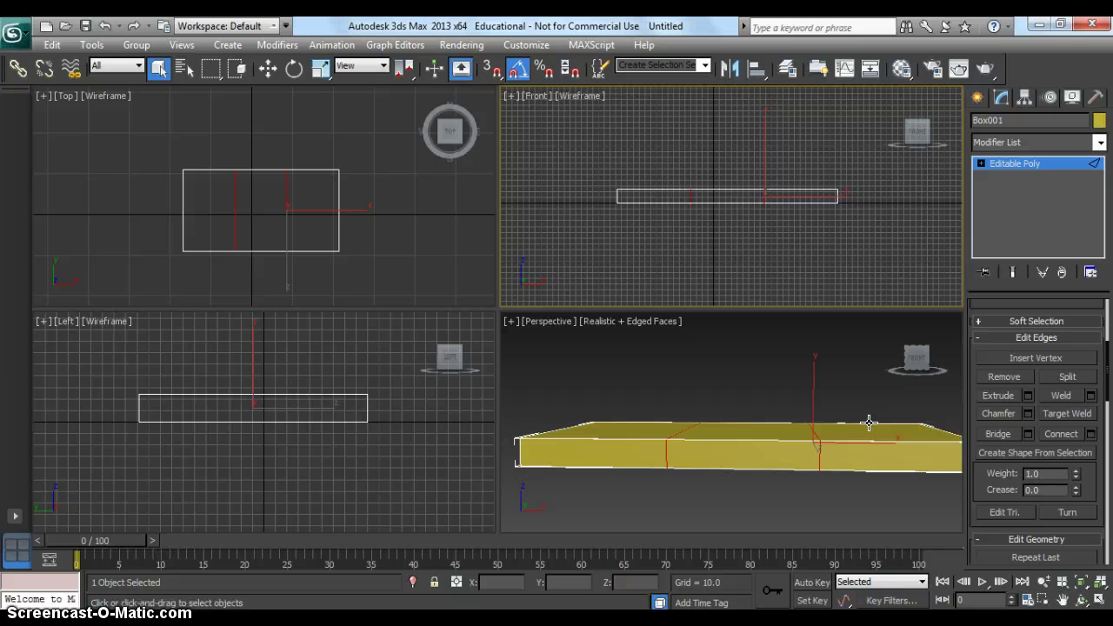
At polygon level, select the middle face on the box's front side and inset it by about 2.195.
{"action": "left_click_drag", "start_coordinate": [1070, 376], "coordinate": [1110, 341]}
{"action": "left_click", "coordinate": [1053, 327]}
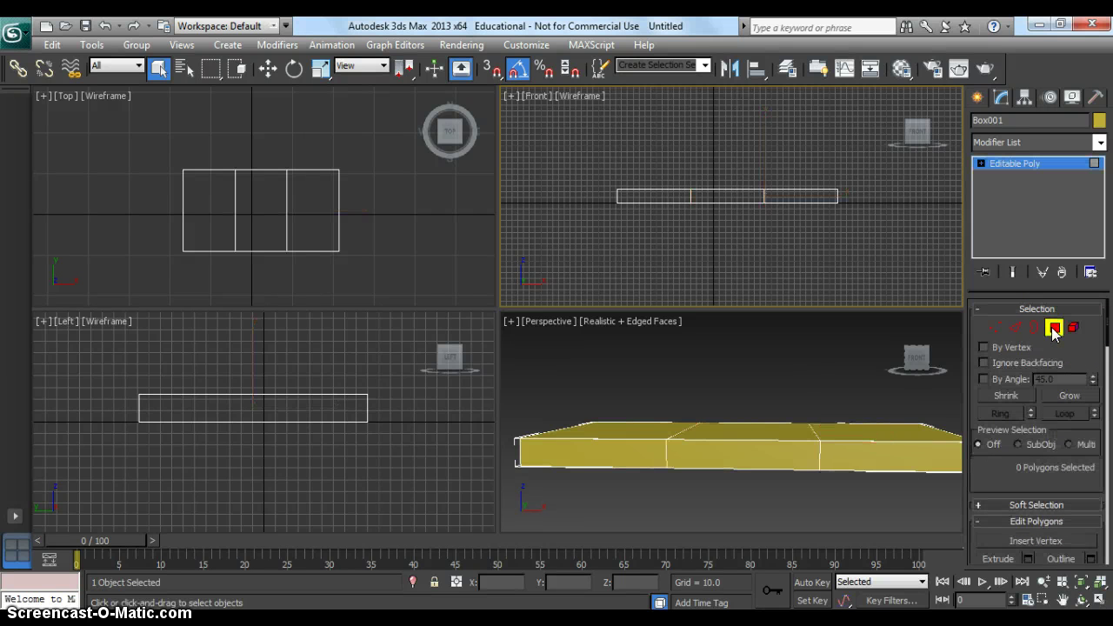
{"action": "left_click", "coordinate": [777, 450]}
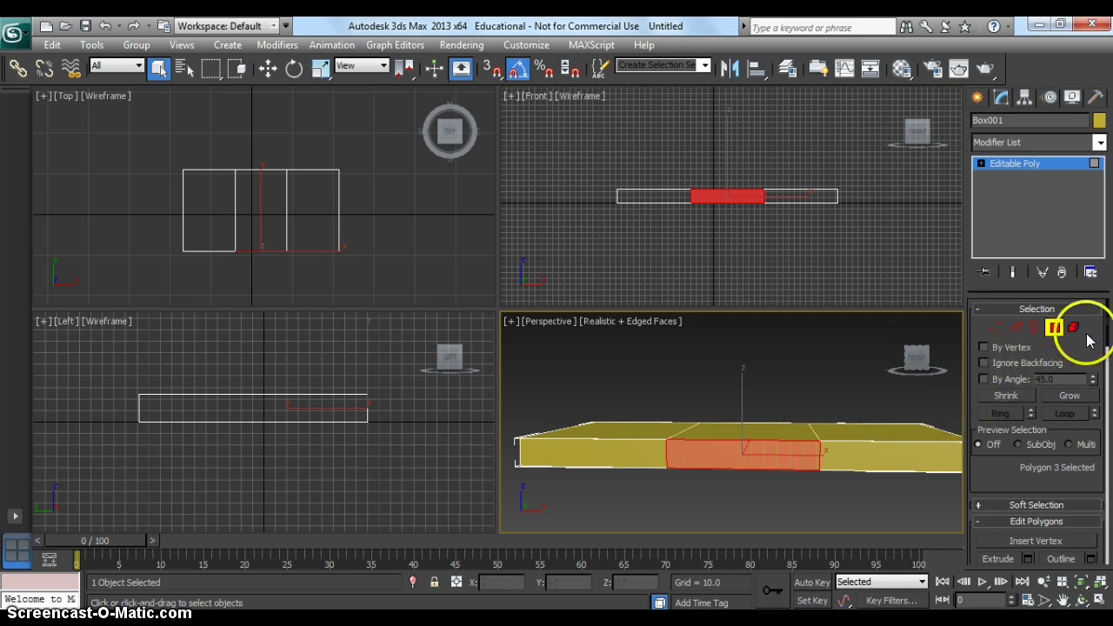
{"action": "left_click_drag", "start_coordinate": [1108, 329], "coordinate": [1108, 374]}
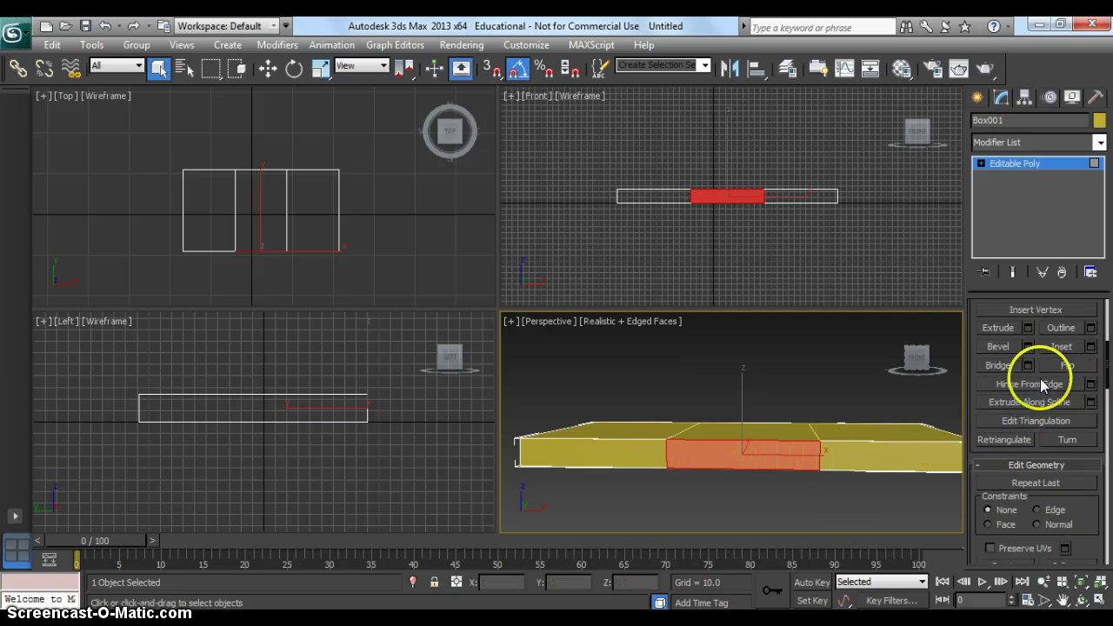
{"action": "left_click", "coordinate": [1092, 346]}
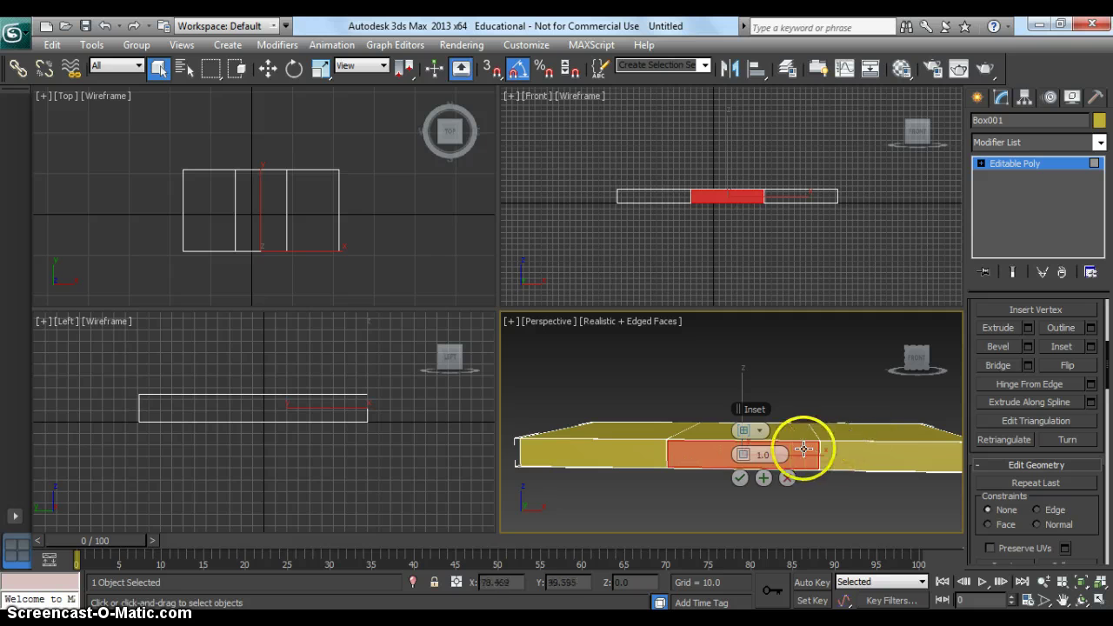
{"action": "left_click_drag", "start_coordinate": [745, 459], "coordinate": [748, 454]}
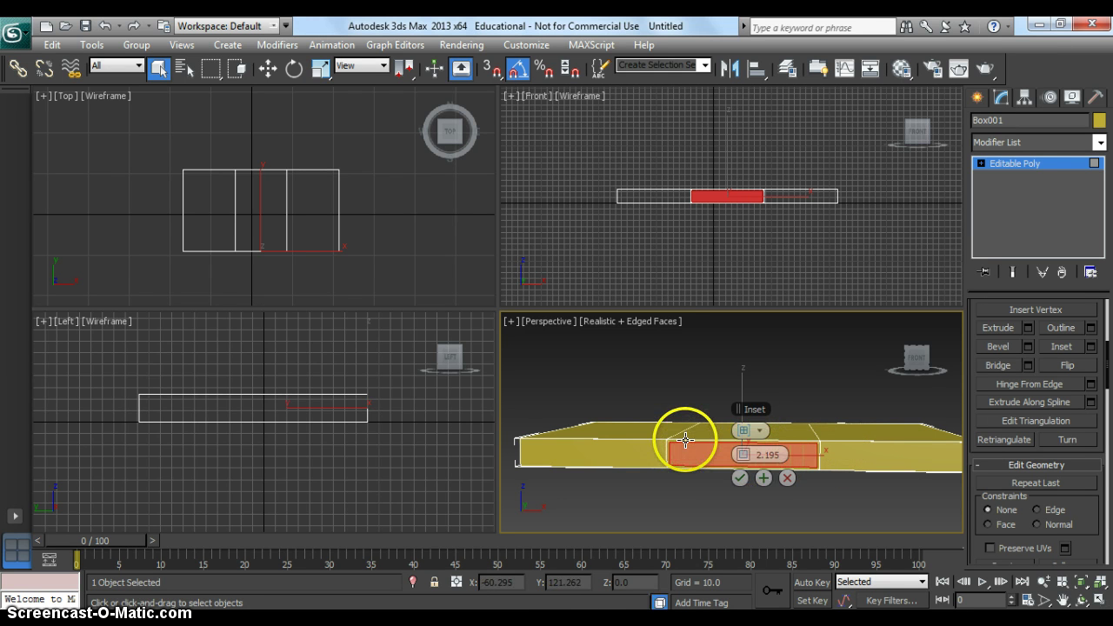
{"action": "left_click", "coordinate": [740, 478]}
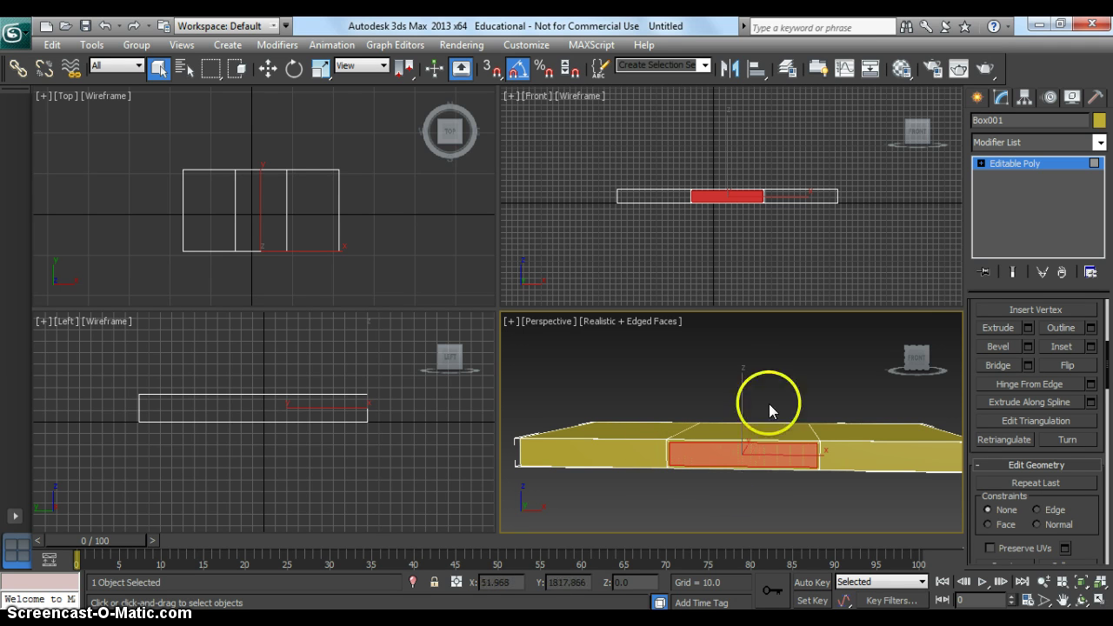
Extrude the inset front face outward by about 11.76.
{"action": "left_click", "coordinate": [1028, 329]}
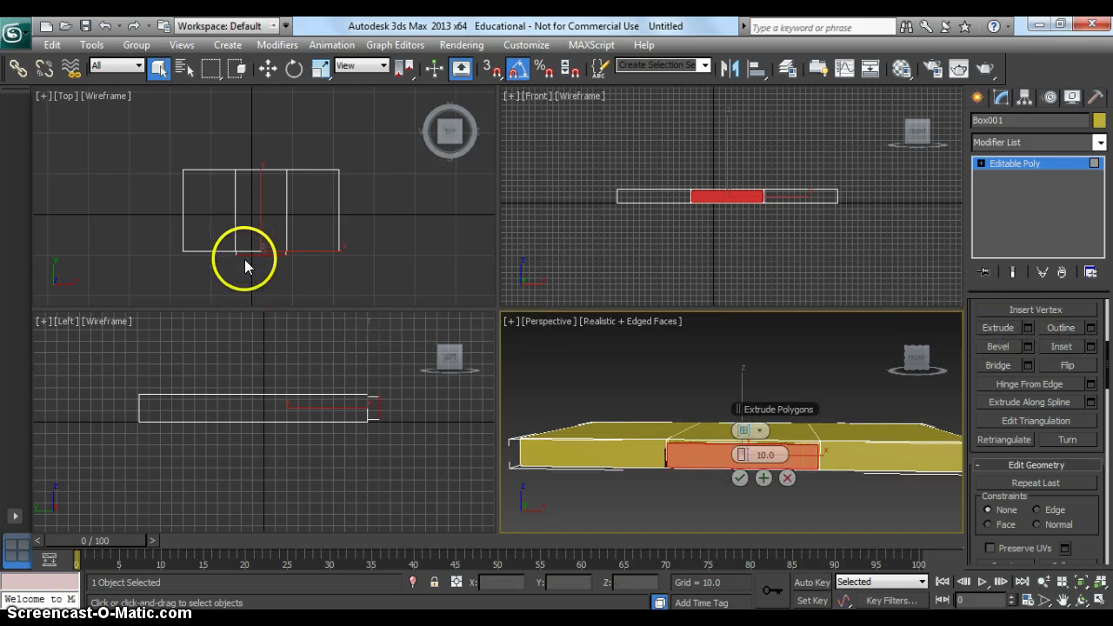
{"action": "left_click_drag", "start_coordinate": [741, 458], "coordinate": [742, 454]}
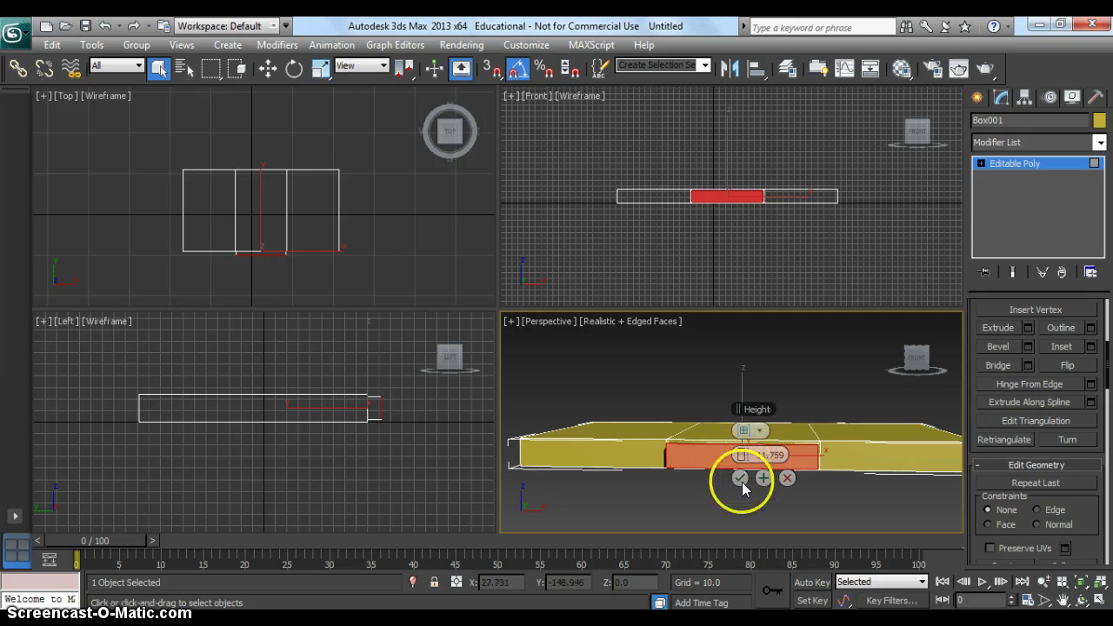
{"action": "left_click", "coordinate": [739, 477]}
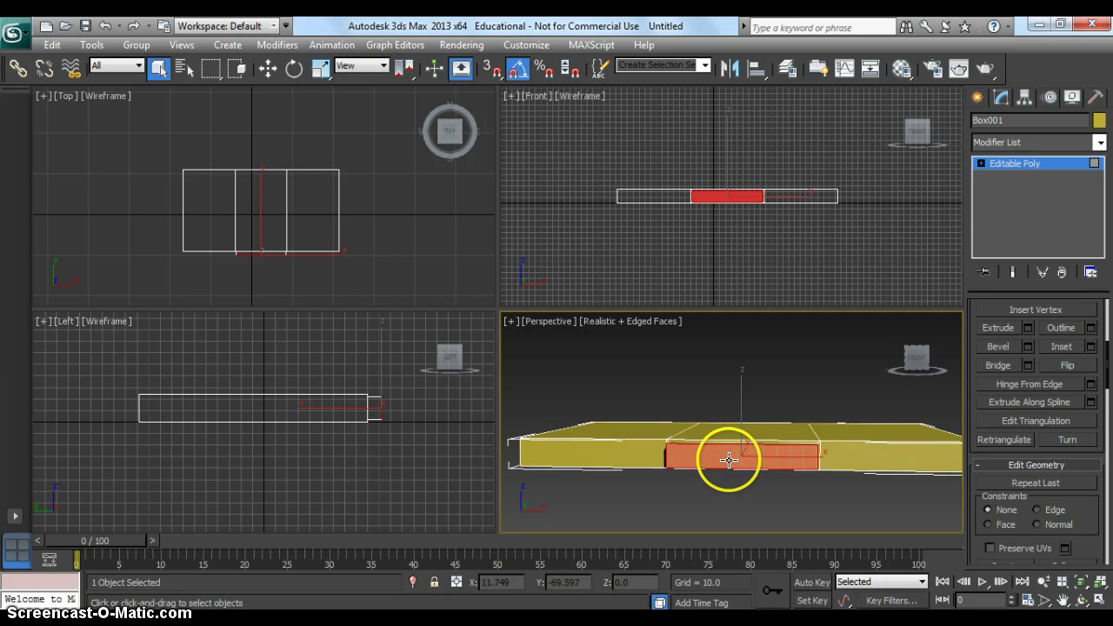
Reselect the extruded front face, move it back along Y to about -95.2, and clear the selection.
{"action": "middle_click_drag", "start_coordinate": [727, 463], "coordinate": [729, 484], "text": "alt"}
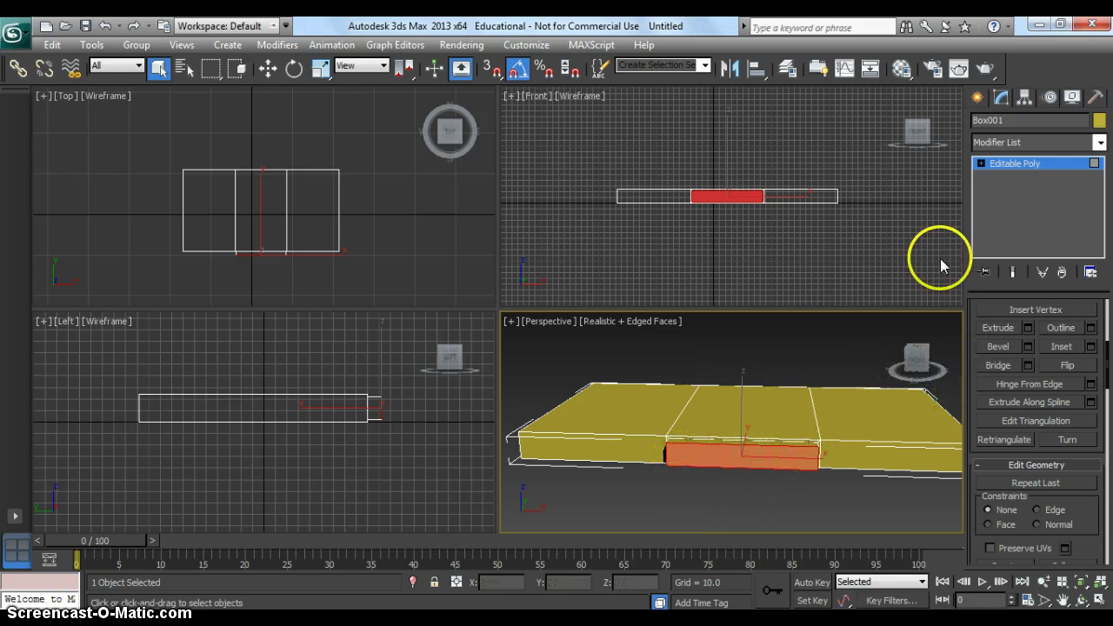
{"action": "left_click", "coordinate": [747, 348]}
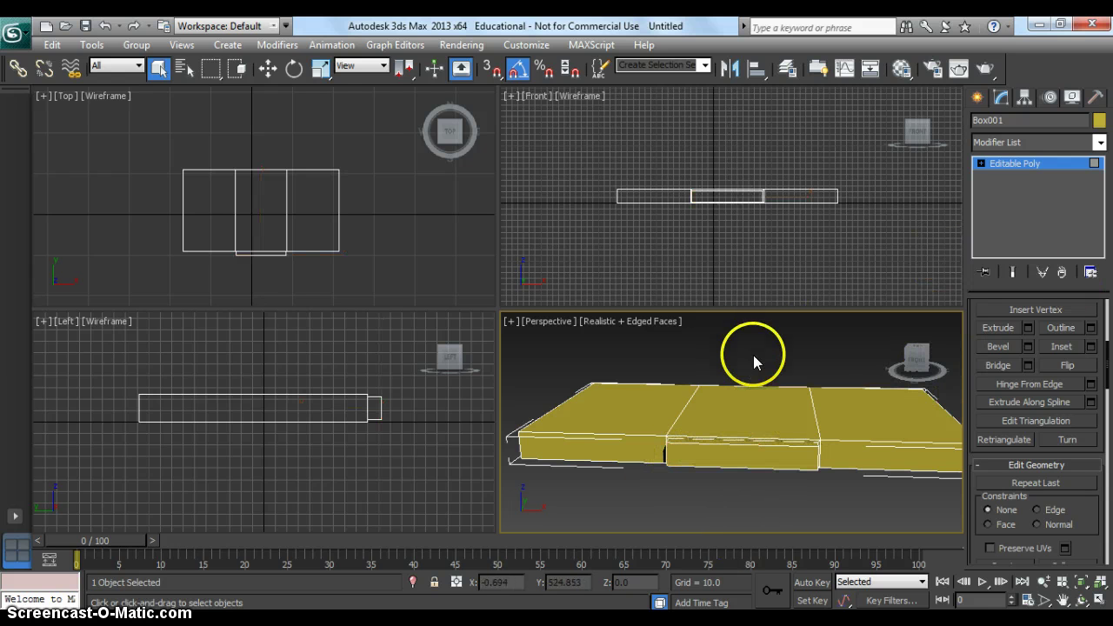
{"action": "left_click", "coordinate": [725, 447]}
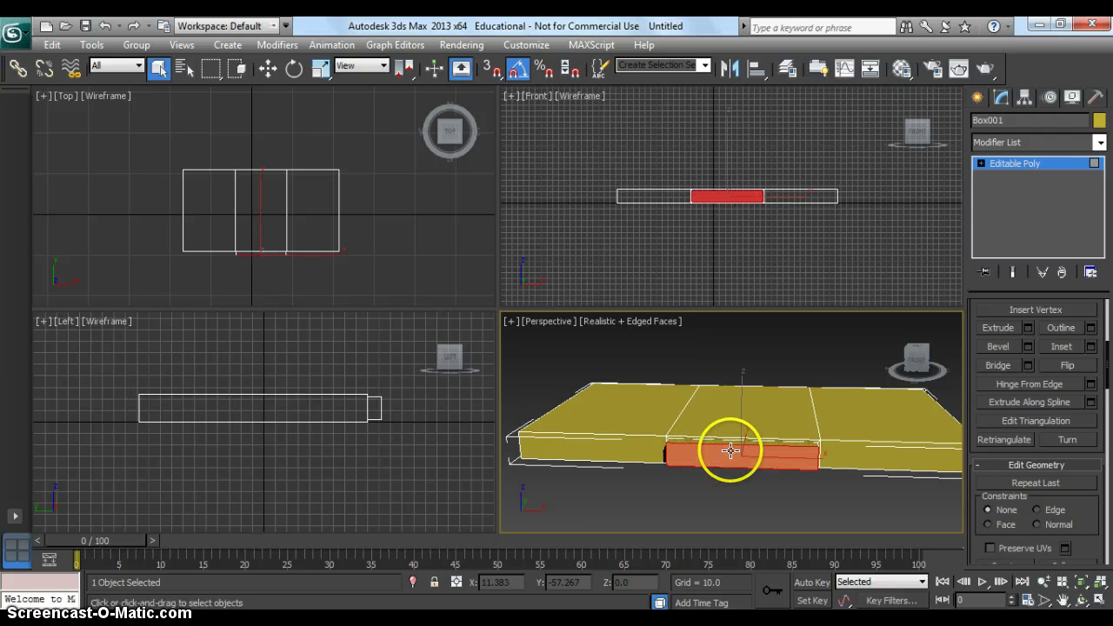
{"action": "left_click", "coordinate": [270, 71]}
{"action": "left_click", "coordinate": [264, 233]}
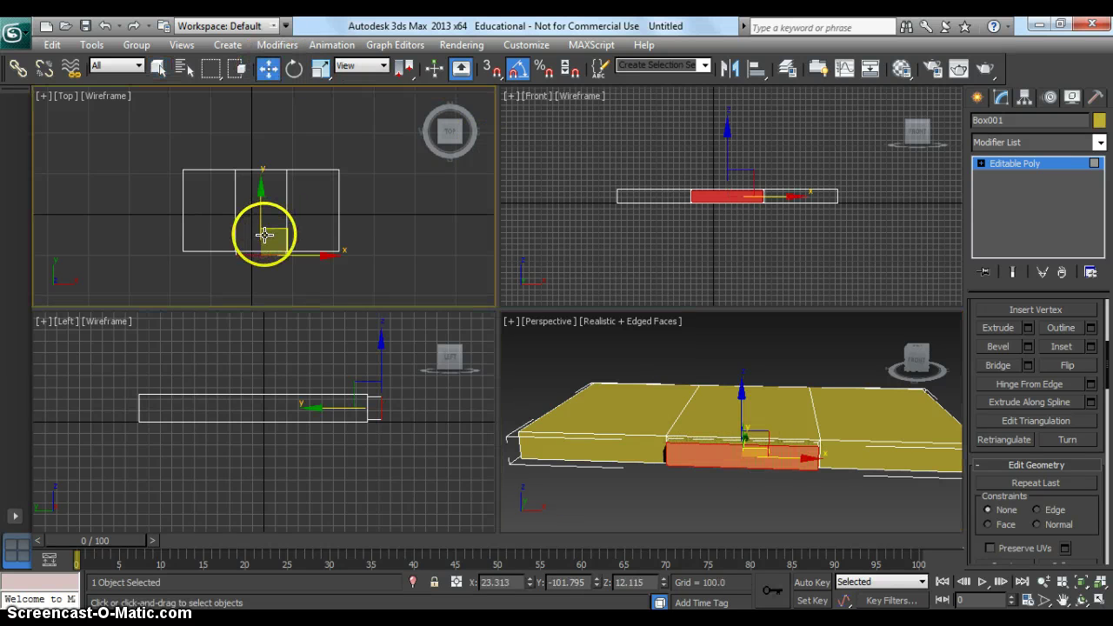
{"action": "scroll", "coordinate": [265, 234], "scroll_direction": "up", "scroll_amount": 5}
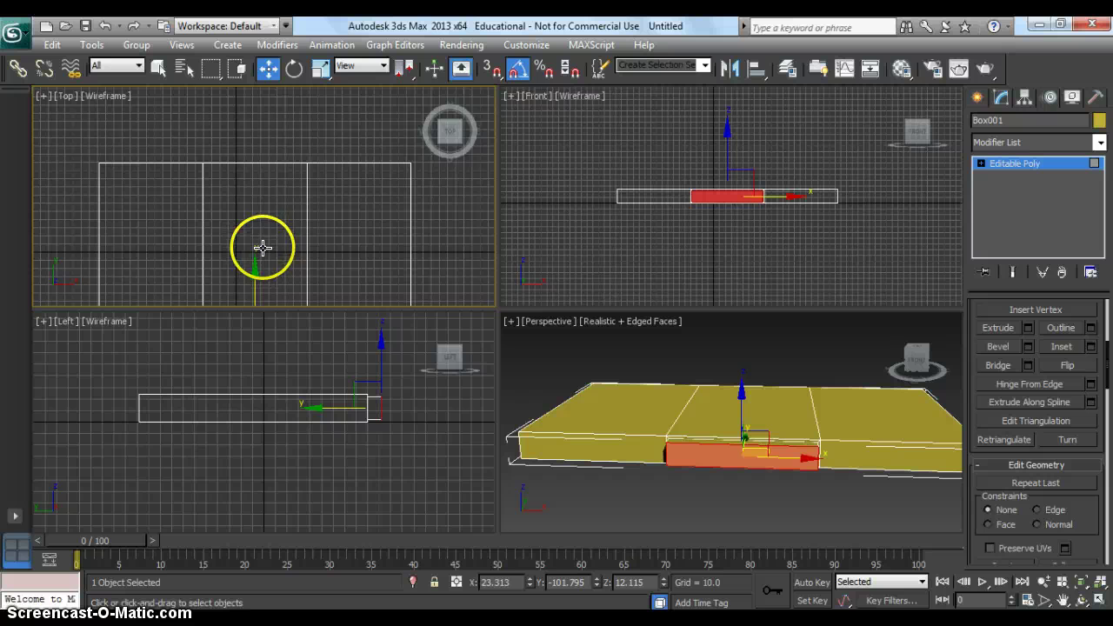
{"action": "middle_click_drag", "start_coordinate": [264, 198], "coordinate": [273, 95]}
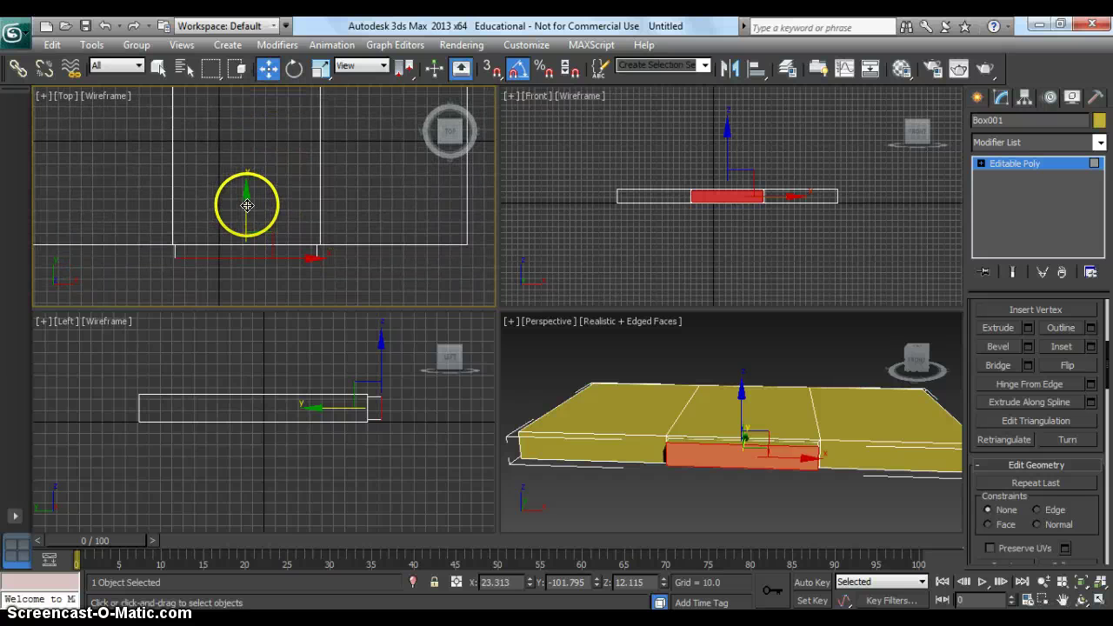
{"action": "left_click_drag", "start_coordinate": [246, 202], "coordinate": [246, 190]}
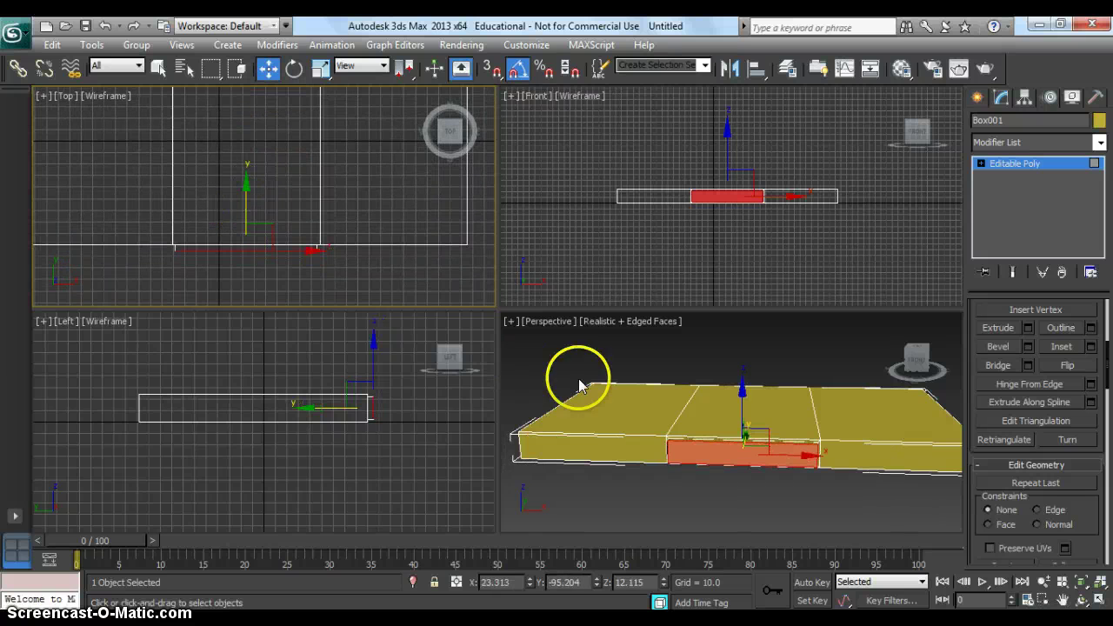
{"action": "left_click", "coordinate": [627, 369]}
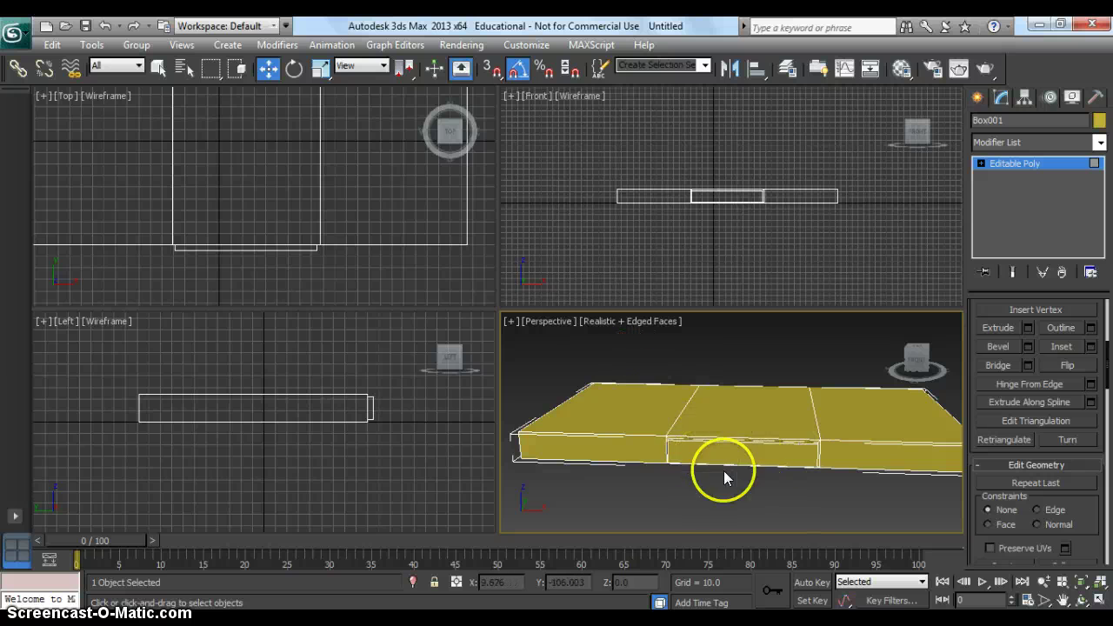
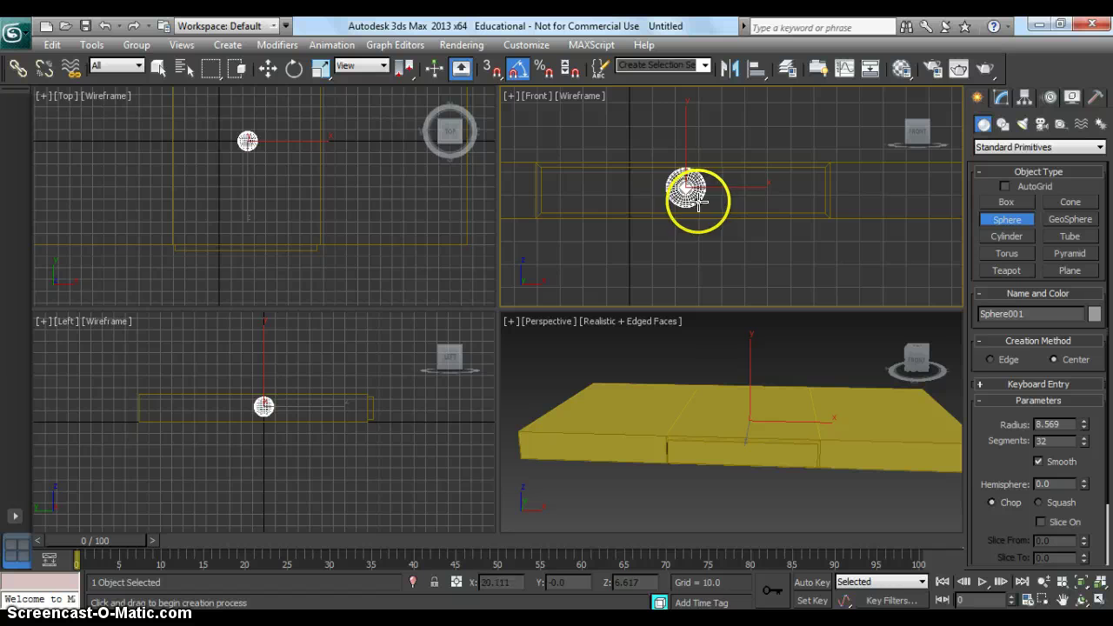
Move the sphere along Y to about -103.5, placing it at the raised front panel.
{"action": "left_click", "coordinate": [267, 68]}
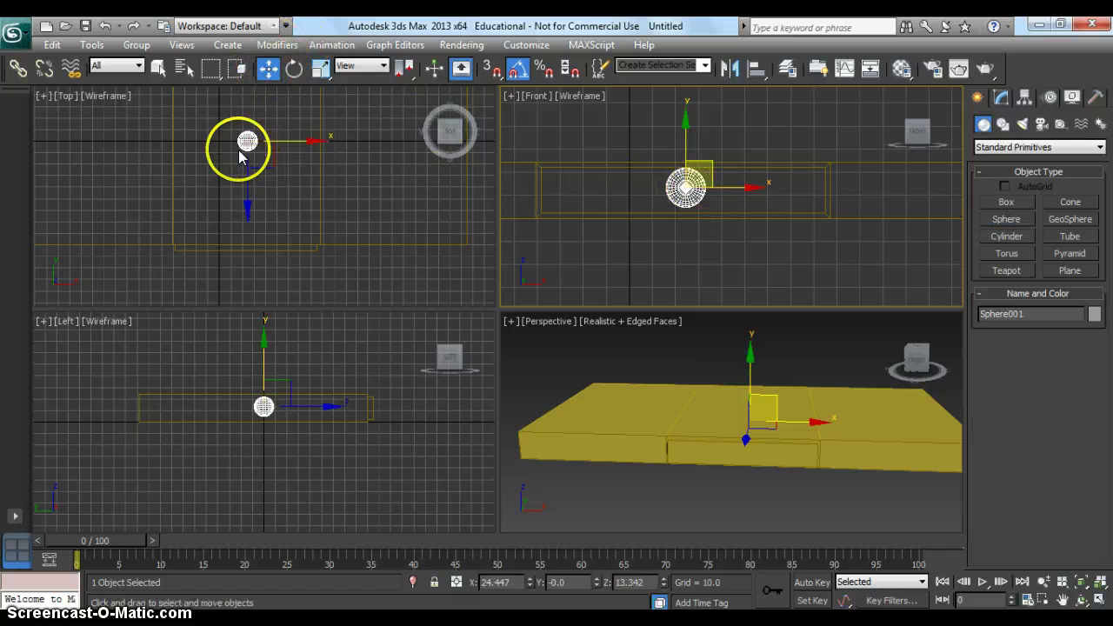
{"action": "left_click", "coordinate": [243, 144]}
{"action": "left_click_drag", "start_coordinate": [243, 104], "coordinate": [262, 224]}
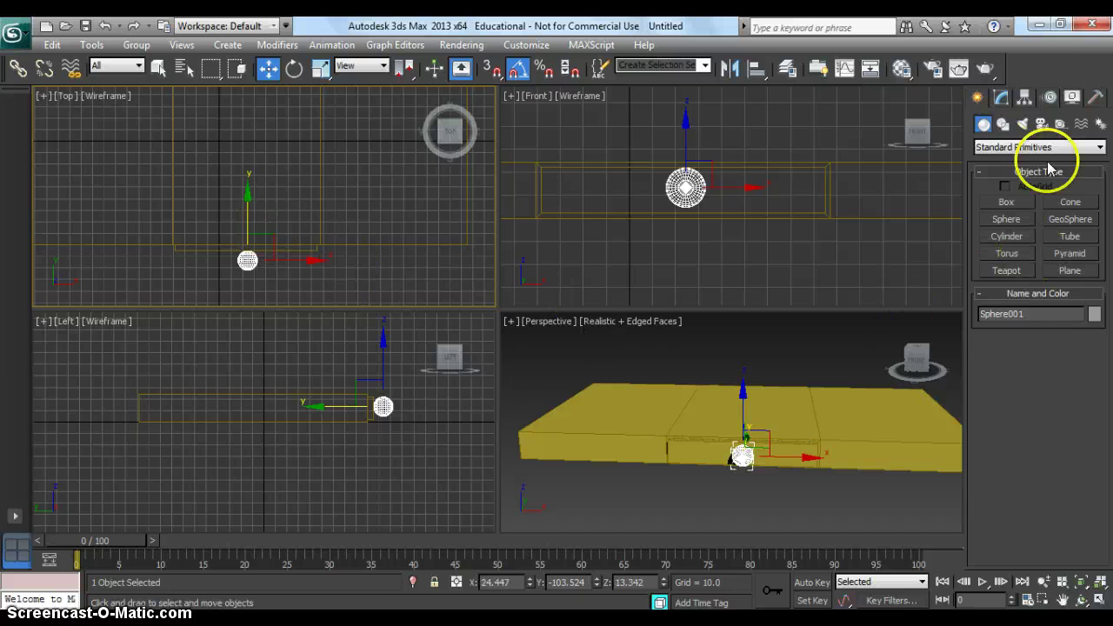
Turn on slicing for the sphere and set Slice From to 180 to leave half of it.
{"action": "left_click", "coordinate": [1001, 96]}
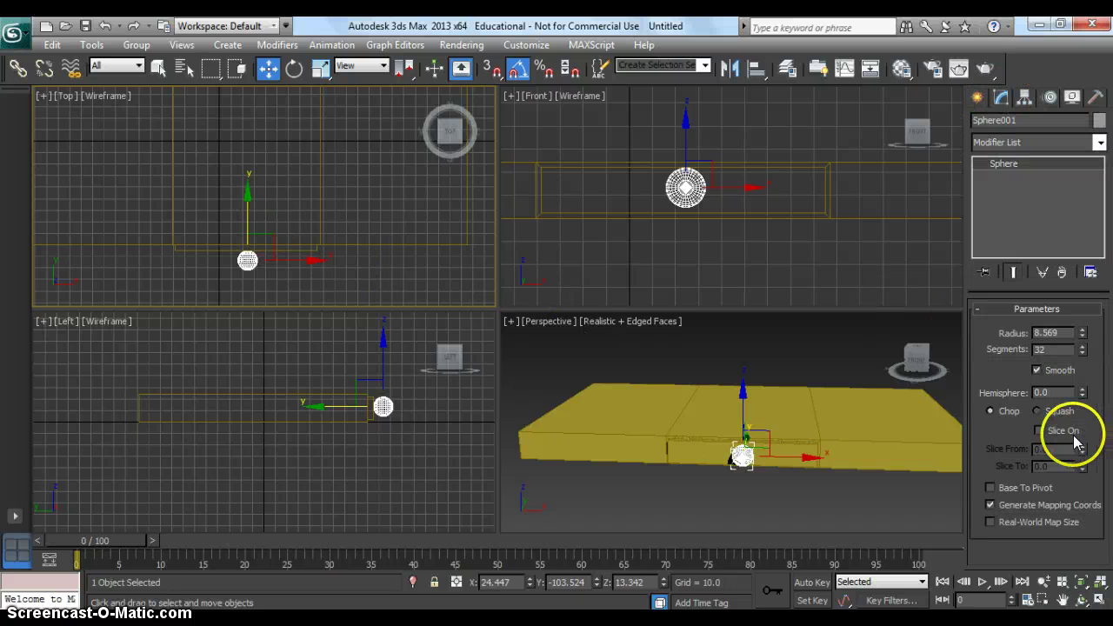
{"action": "left_click", "coordinate": [1048, 428]}
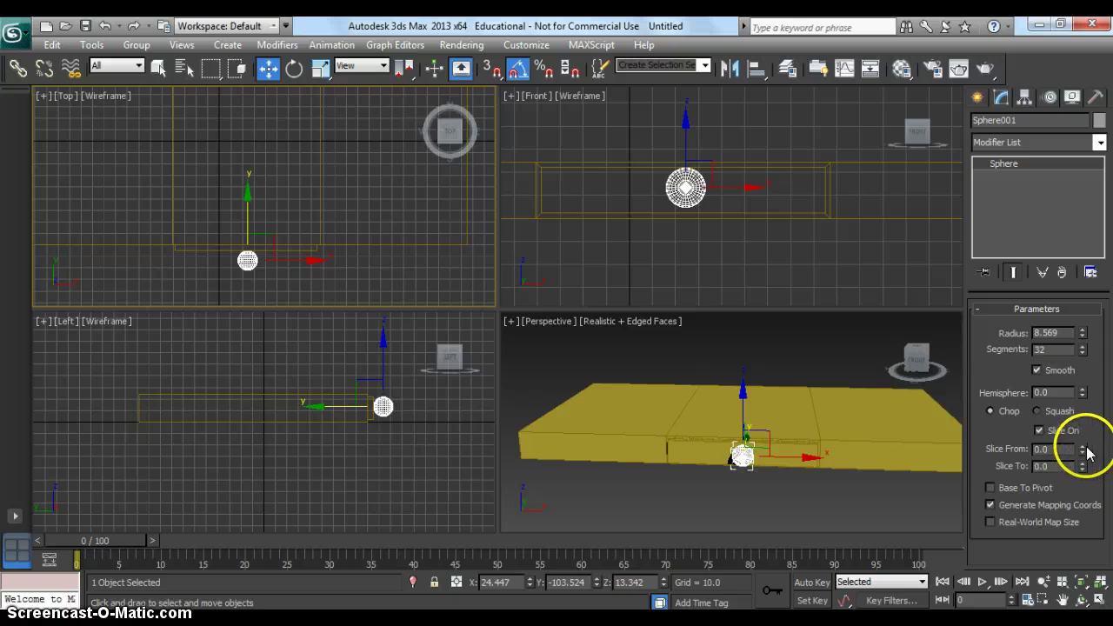
{"action": "left_click_drag", "start_coordinate": [1084, 450], "coordinate": [1044, 194]}
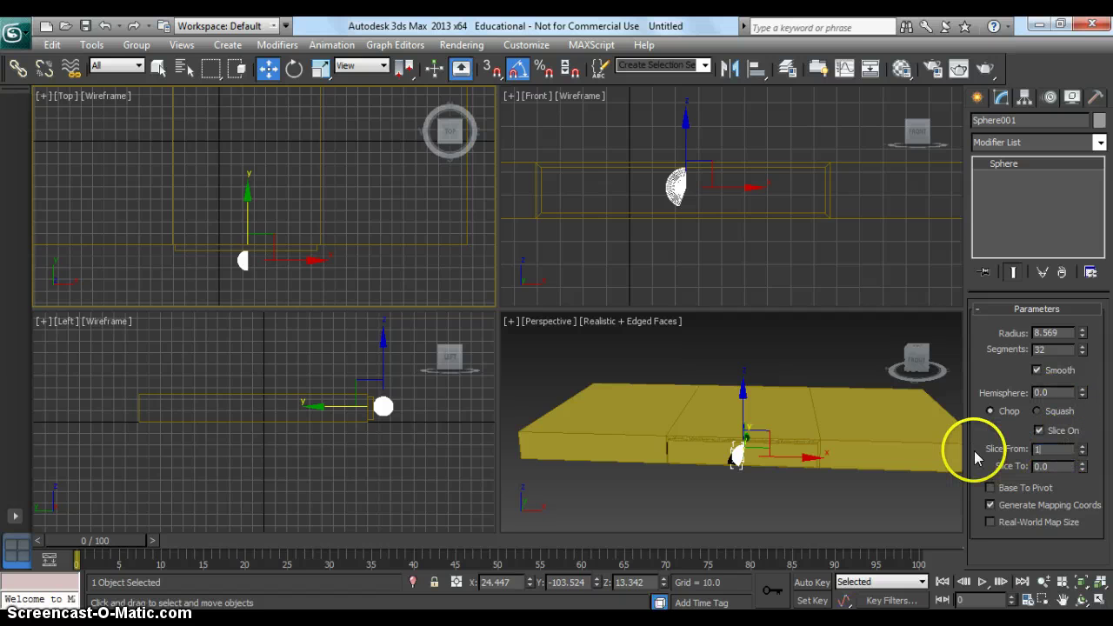
{"action": "left_click", "coordinate": [1067, 466]}
Rotate the half sphere 90 degrees about Z and move its flat side against the raised front panel.
{"action": "left_click", "coordinate": [294, 68]}
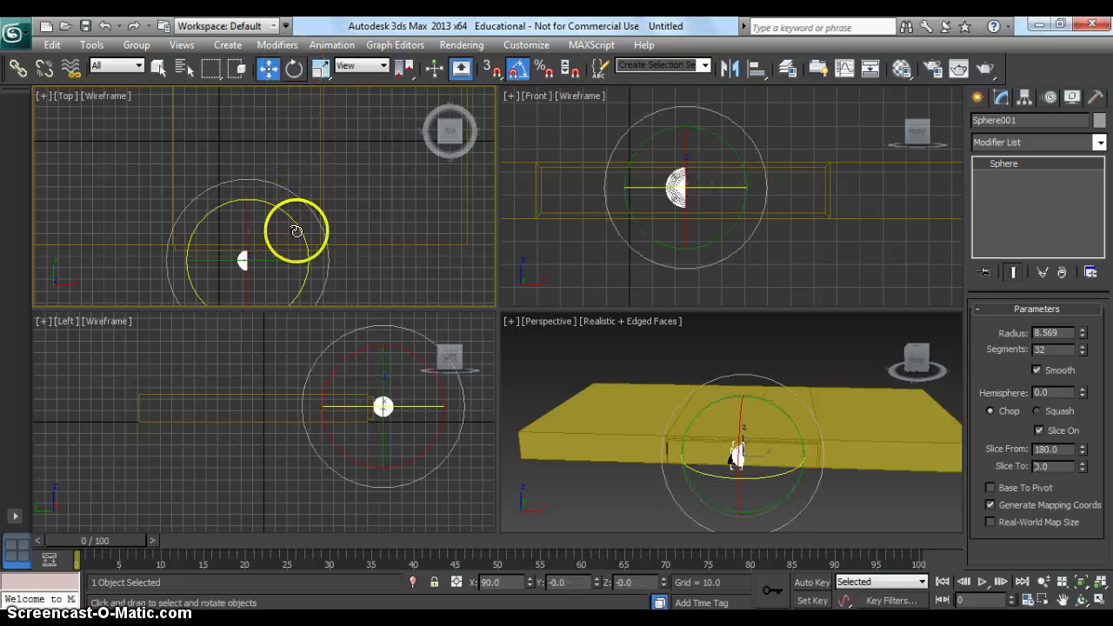
{"action": "left_click_drag", "start_coordinate": [309, 197], "coordinate": [299, 155]}
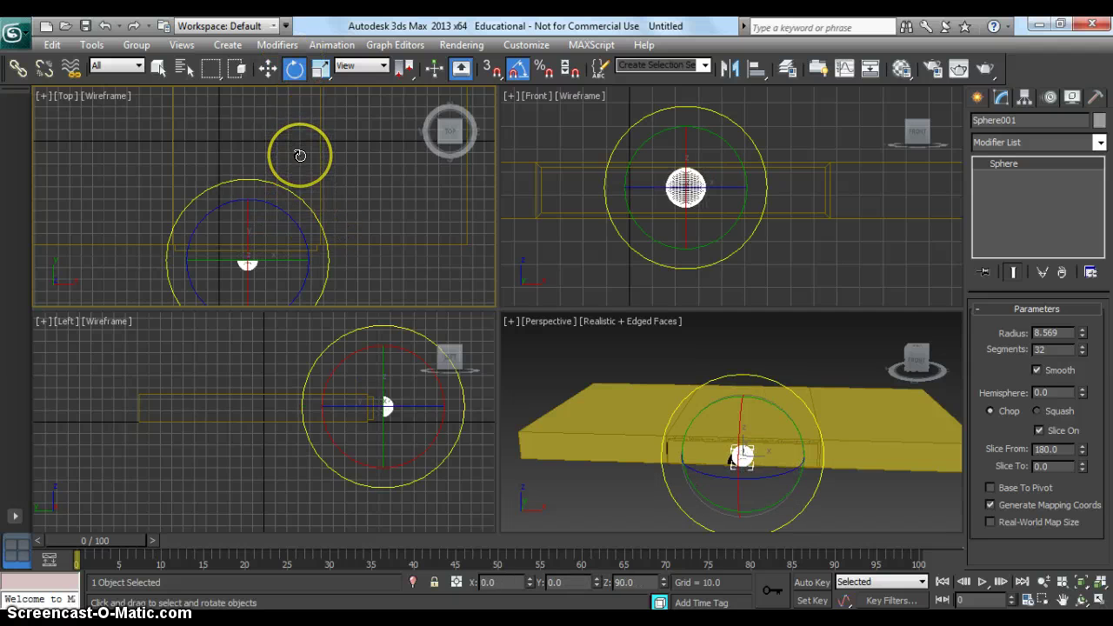
{"action": "left_click", "coordinate": [268, 67]}
{"action": "left_click_drag", "start_coordinate": [247, 213], "coordinate": [248, 204]}
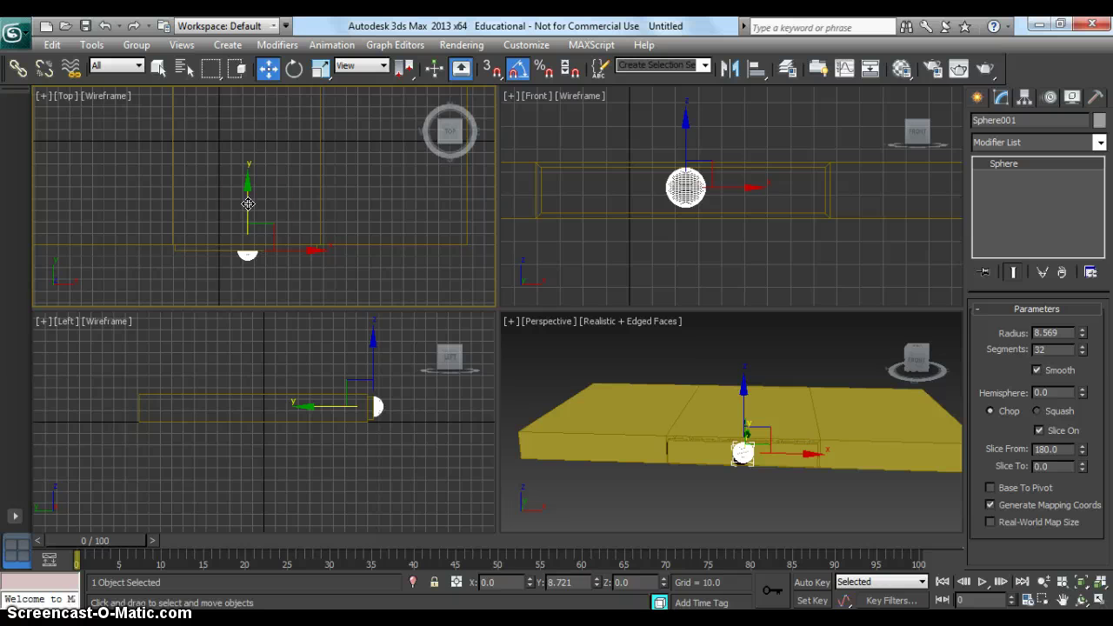
Lower the half sphere to a Z position of about 12.09, centring it vertically on the front panel.
{"action": "left_click", "coordinate": [688, 186]}
{"action": "scroll", "coordinate": [678, 188], "scroll_direction": "up", "scroll_amount": 4}
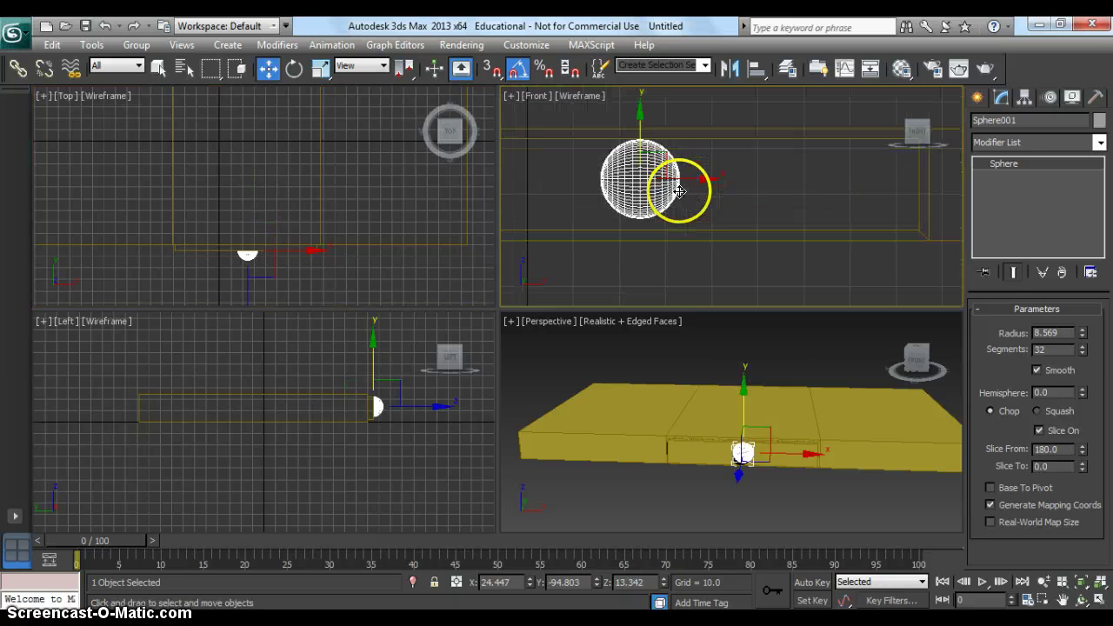
{"action": "middle_click_drag", "start_coordinate": [652, 151], "coordinate": [641, 141]}
{"action": "left_click_drag", "start_coordinate": [636, 124], "coordinate": [641, 128]}
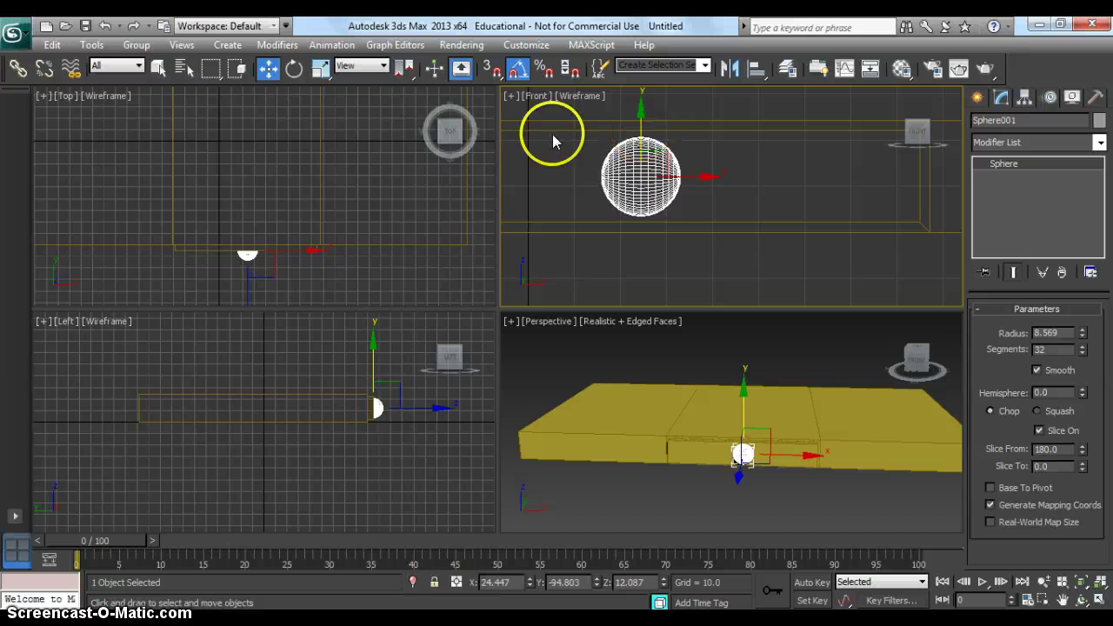
Scale the half sphere non-uniformly to about 51.7% in height to form a flattened knob, then deselect it.
{"action": "left_click", "coordinate": [322, 67]}
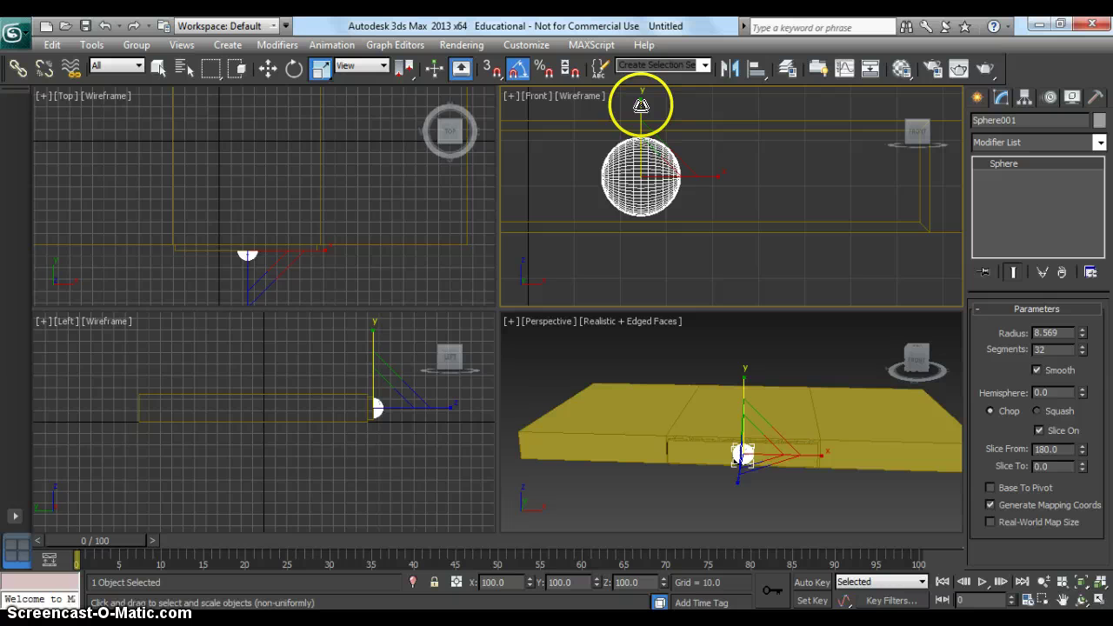
{"action": "left_click_drag", "start_coordinate": [639, 106], "coordinate": [645, 162]}
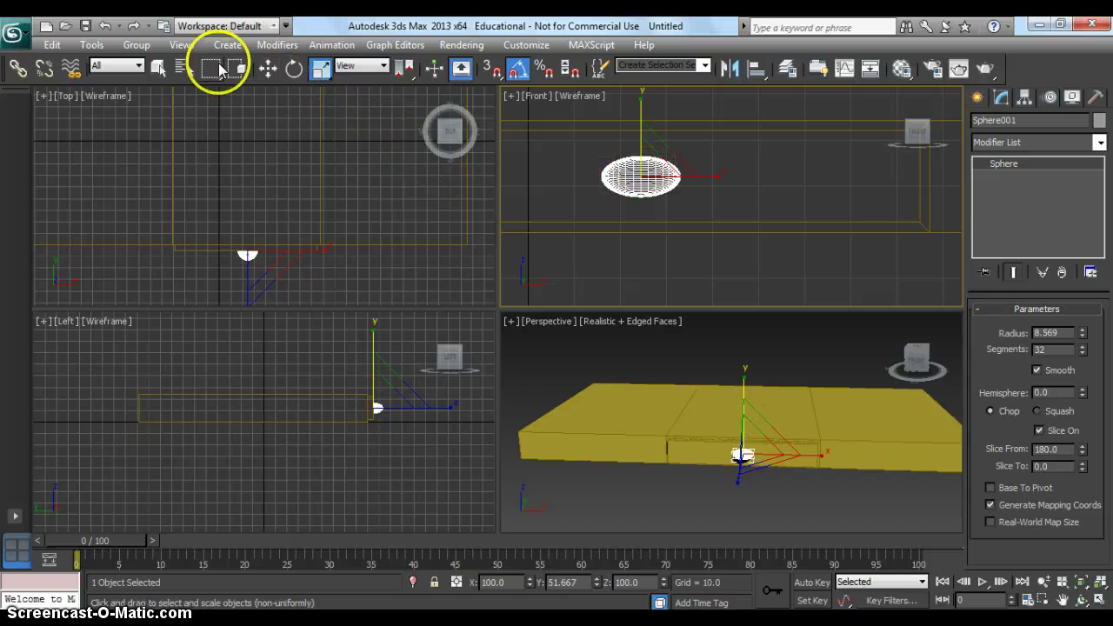
{"action": "left_click", "coordinate": [268, 68]}
{"action": "right_click", "coordinate": [372, 244]}
{"action": "left_click", "coordinate": [398, 264]}
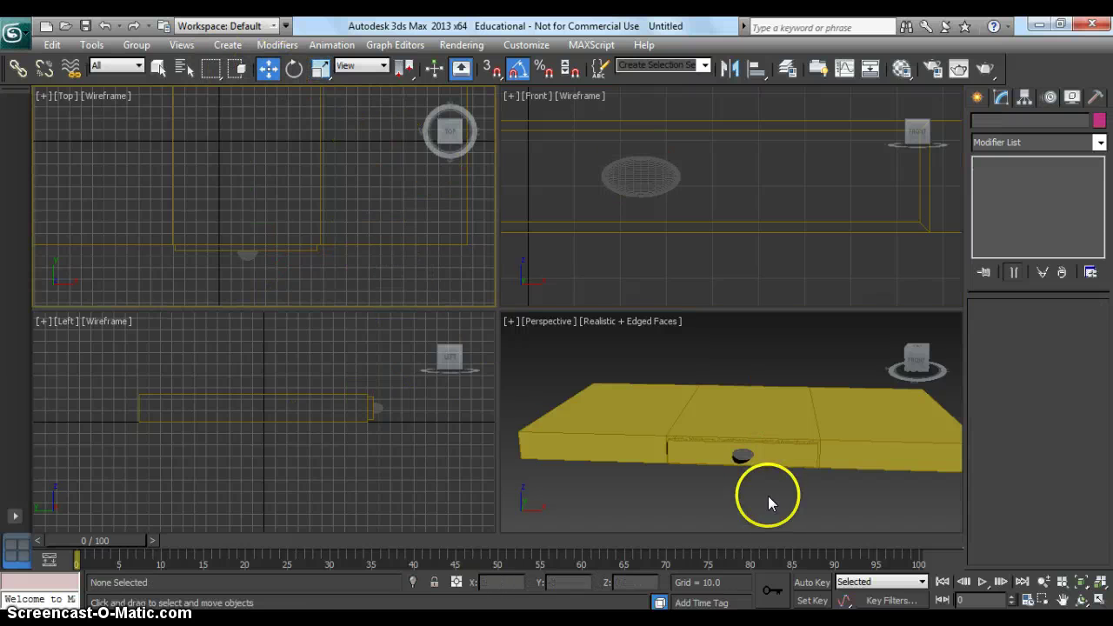
Select the yellow box instead of the knob and display its Editable Poly settings.
{"action": "left_click", "coordinate": [744, 455]}
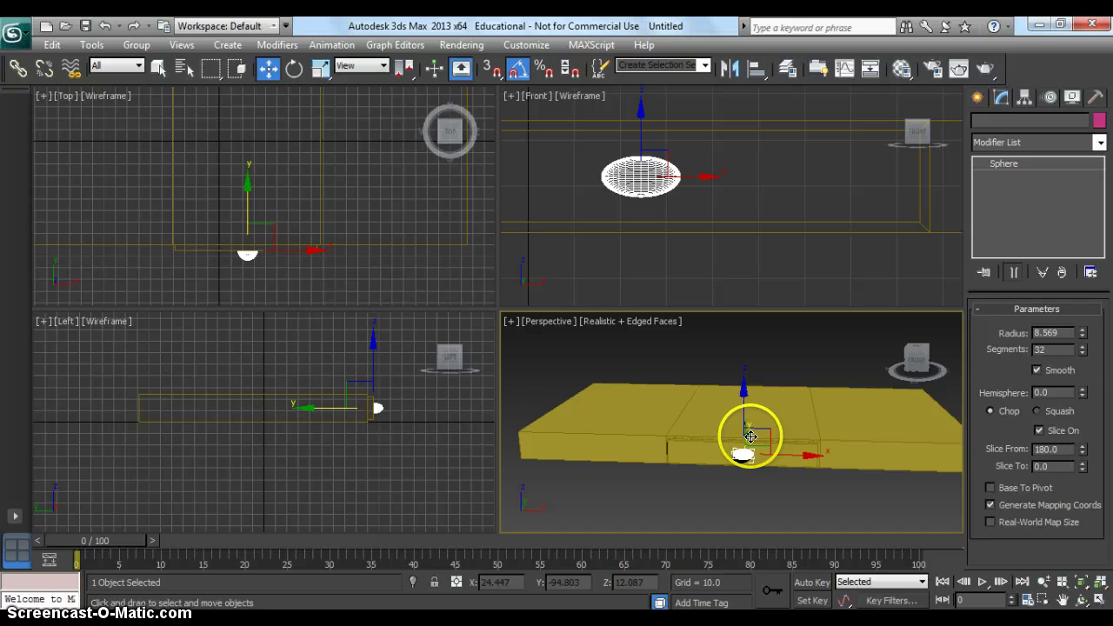
{"action": "left_click", "coordinate": [702, 364]}
{"action": "left_click", "coordinate": [641, 432]}
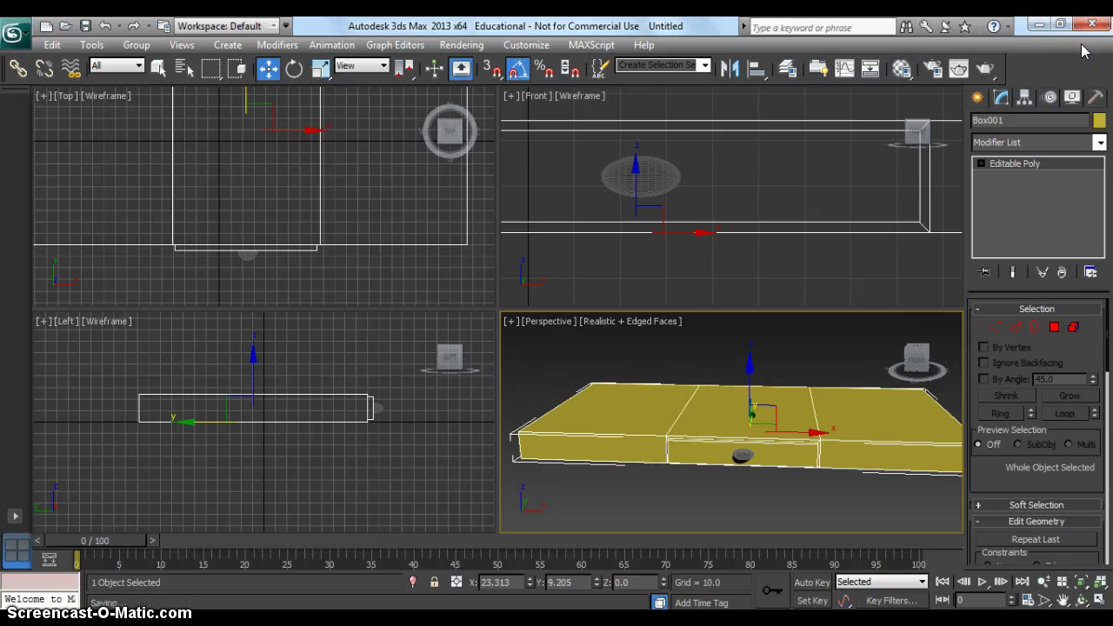
{"action": "left_click", "coordinate": [978, 96]}
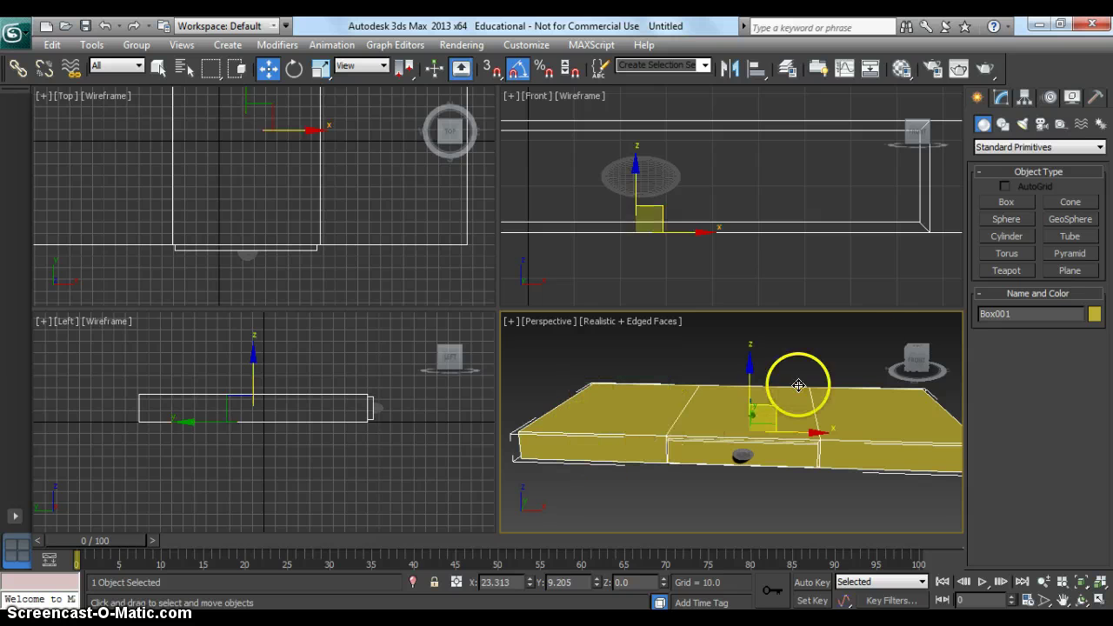
{"action": "left_click", "coordinate": [1002, 98]}
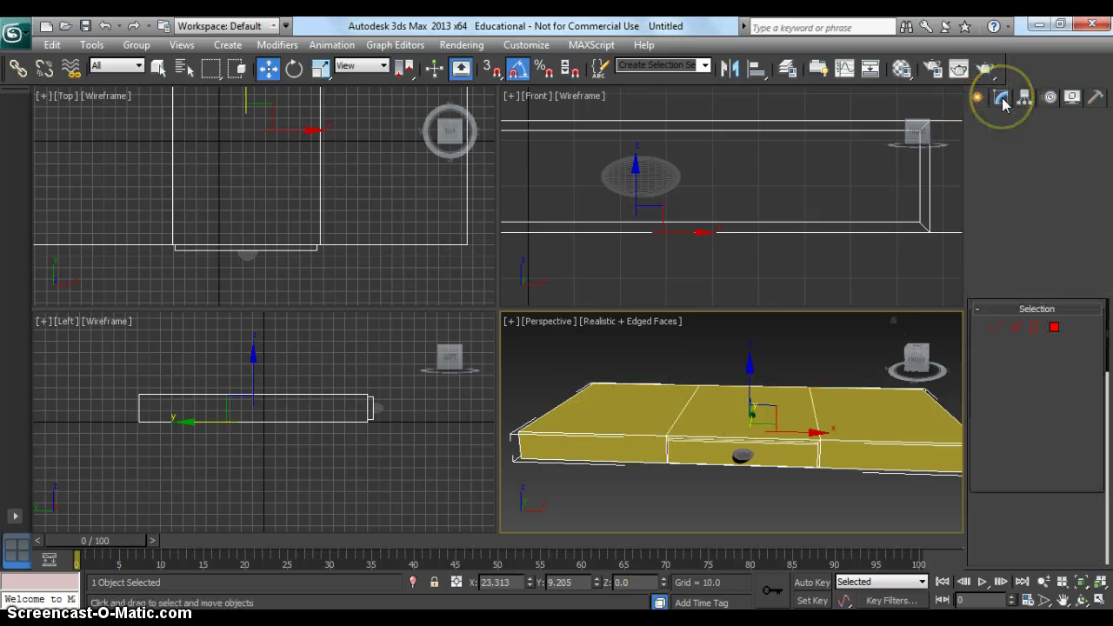
Switch the box to edge editing and orbit the perspective view to expose its underside.
{"action": "left_click", "coordinate": [1015, 327]}
{"action": "scroll", "coordinate": [773, 206], "scroll_direction": "down", "scroll_amount": 4}
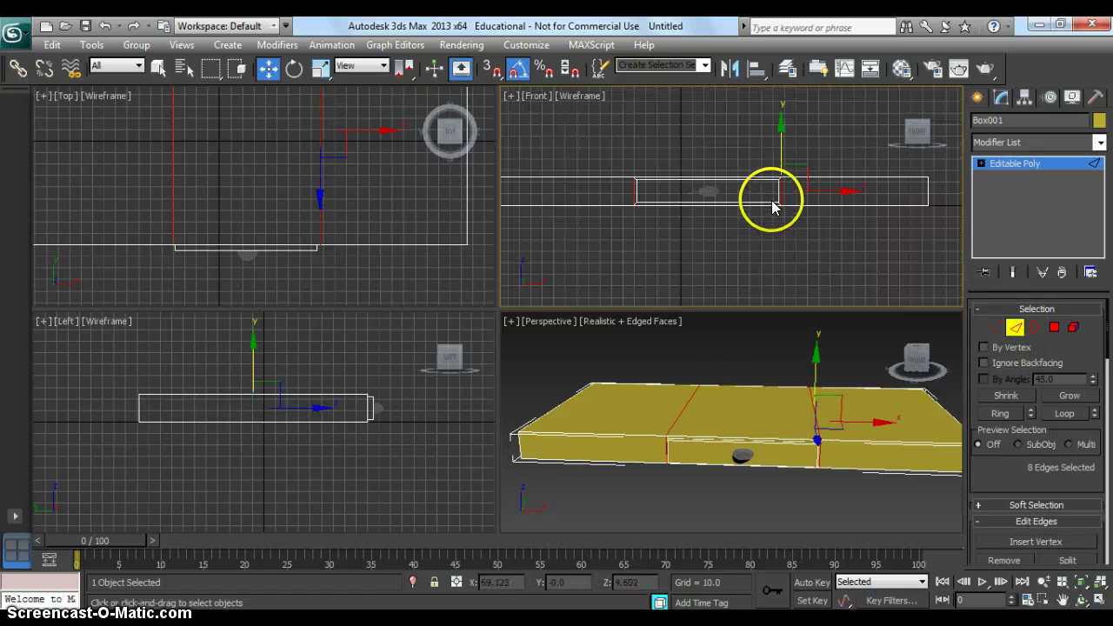
{"action": "middle_click_drag", "start_coordinate": [667, 209], "coordinate": [766, 212]}
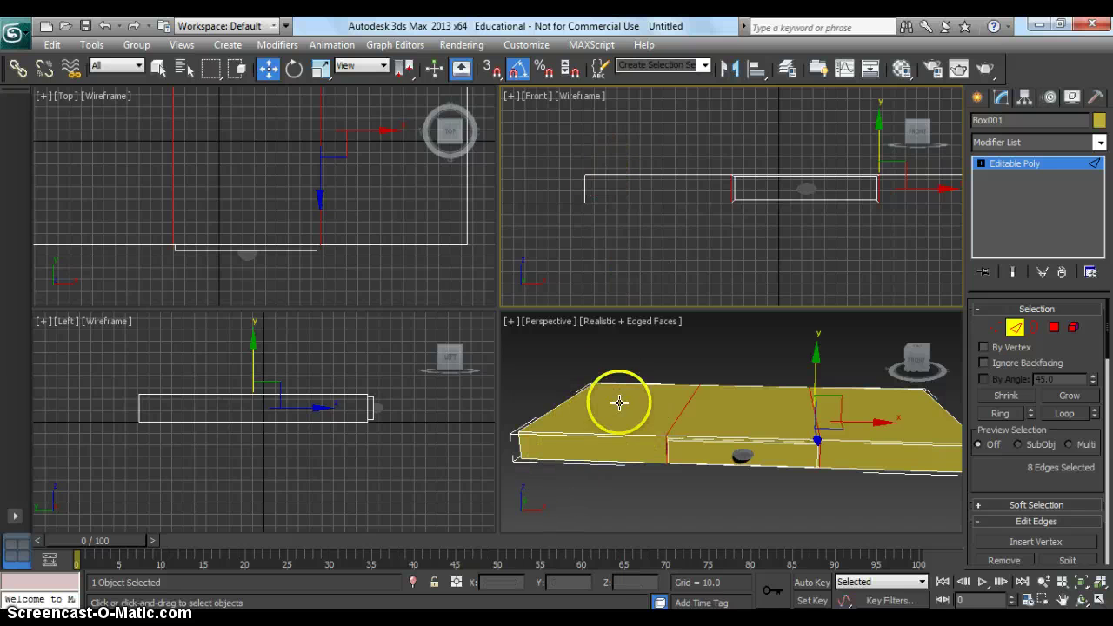
{"action": "right_click", "coordinate": [676, 437]}
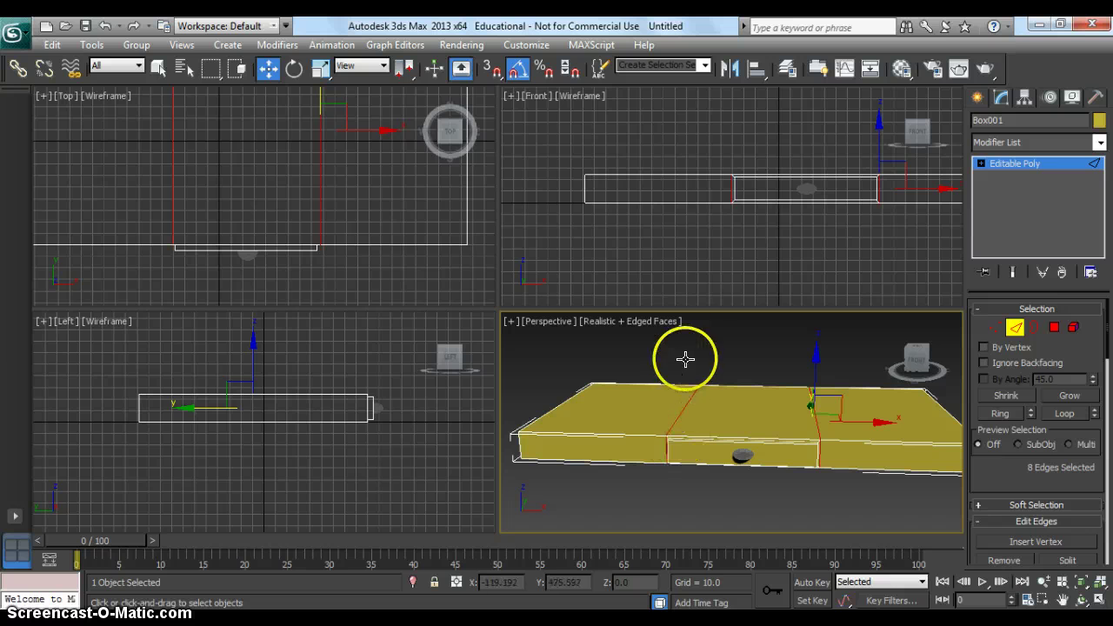
{"action": "middle_click_drag", "start_coordinate": [674, 400], "coordinate": [685, 369]}
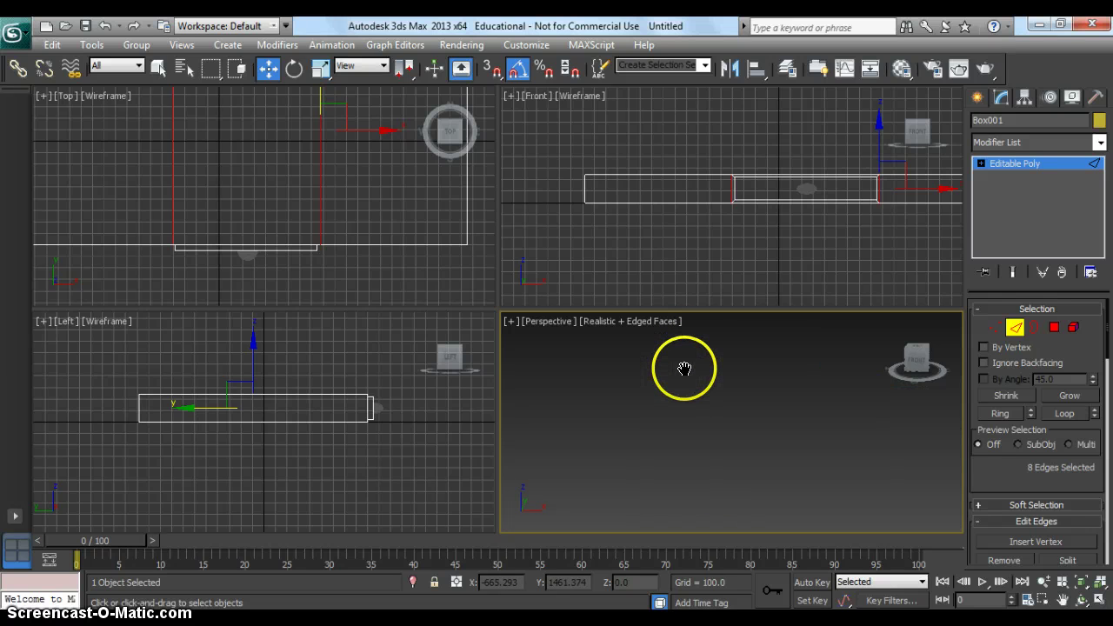
{"action": "key", "text": "z"}
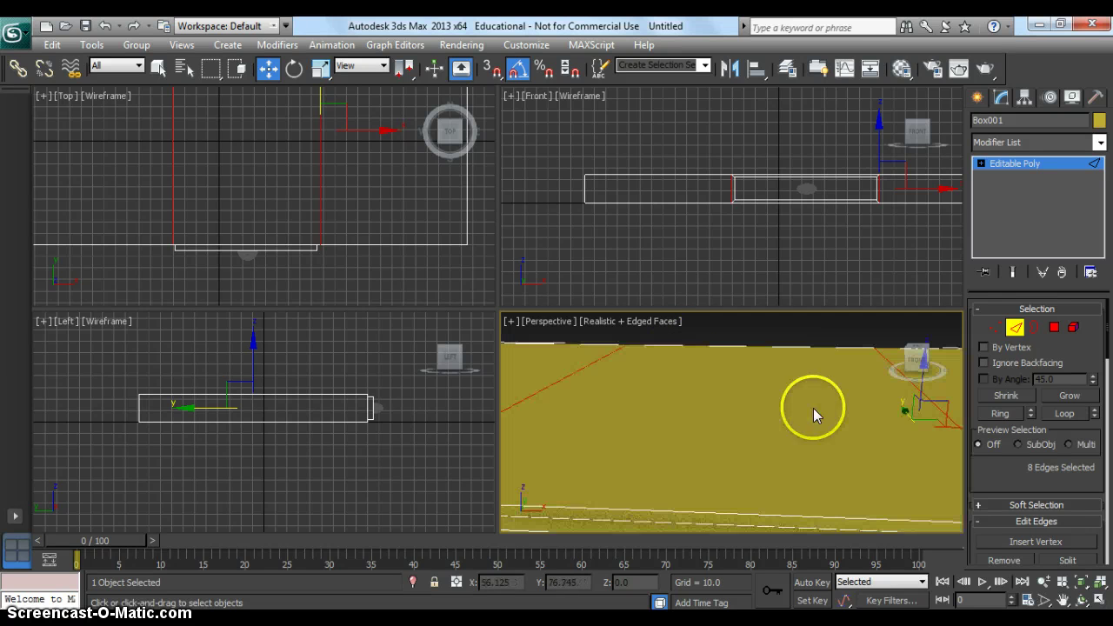
{"action": "scroll", "coordinate": [803, 455], "scroll_direction": "down", "scroll_amount": 3}
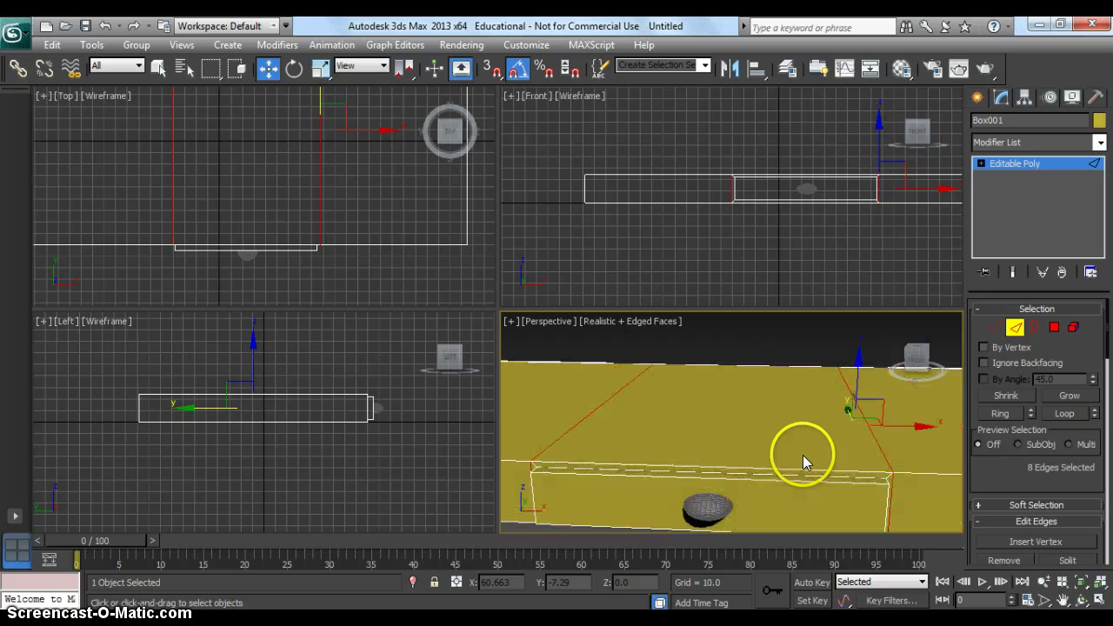
{"action": "left_click", "coordinate": [1081, 581]}
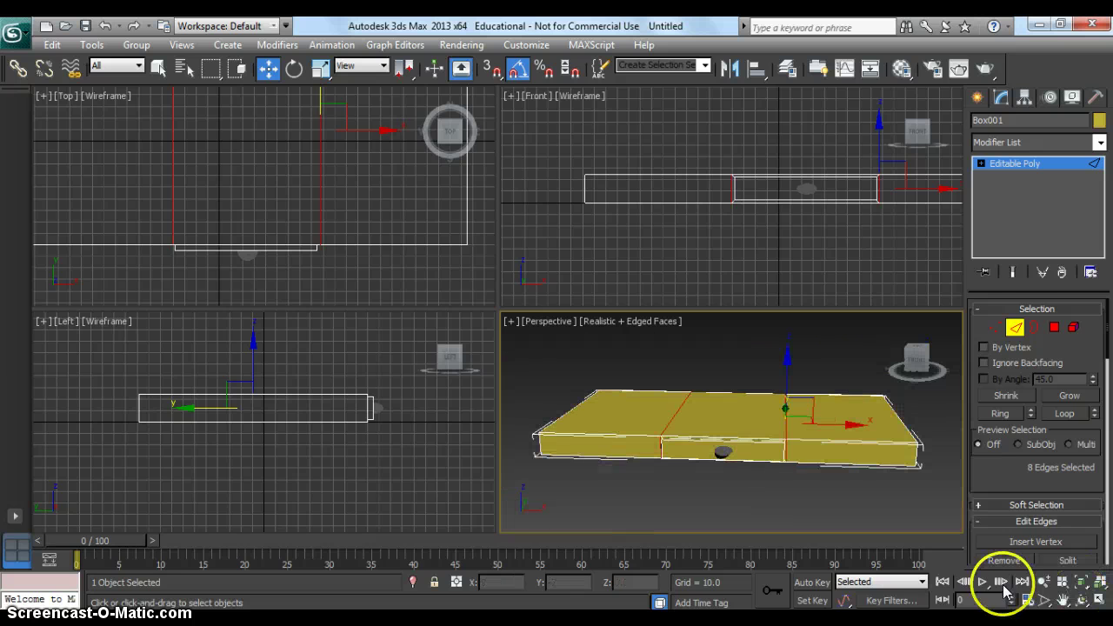
{"action": "left_click", "coordinate": [1083, 602]}
{"action": "left_click_drag", "start_coordinate": [729, 493], "coordinate": [728, 350]}
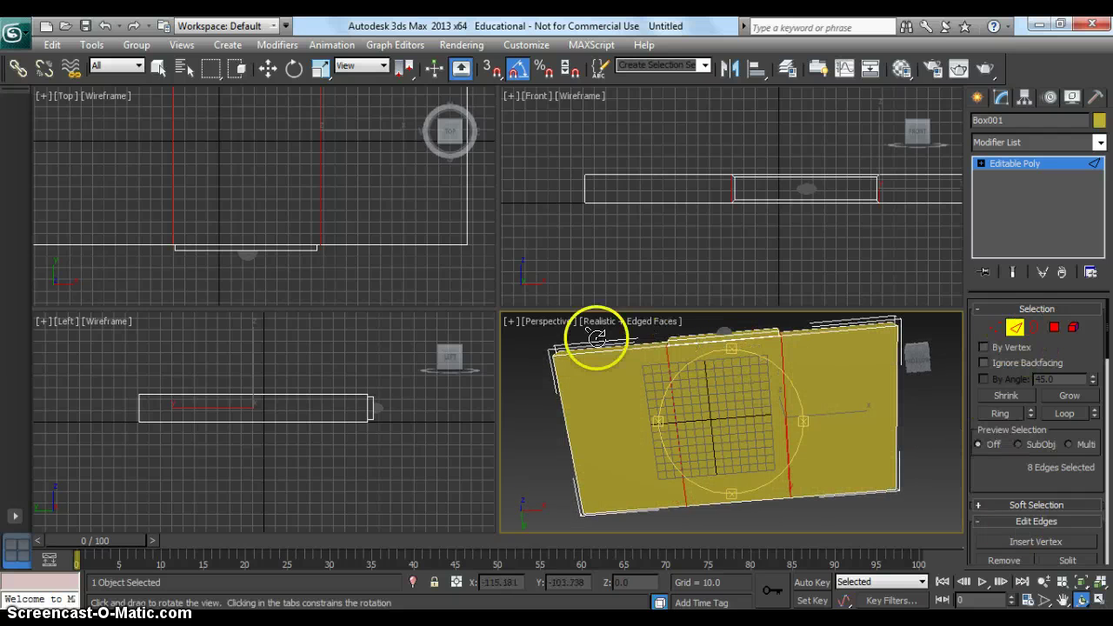
{"action": "left_click", "coordinate": [268, 68]}
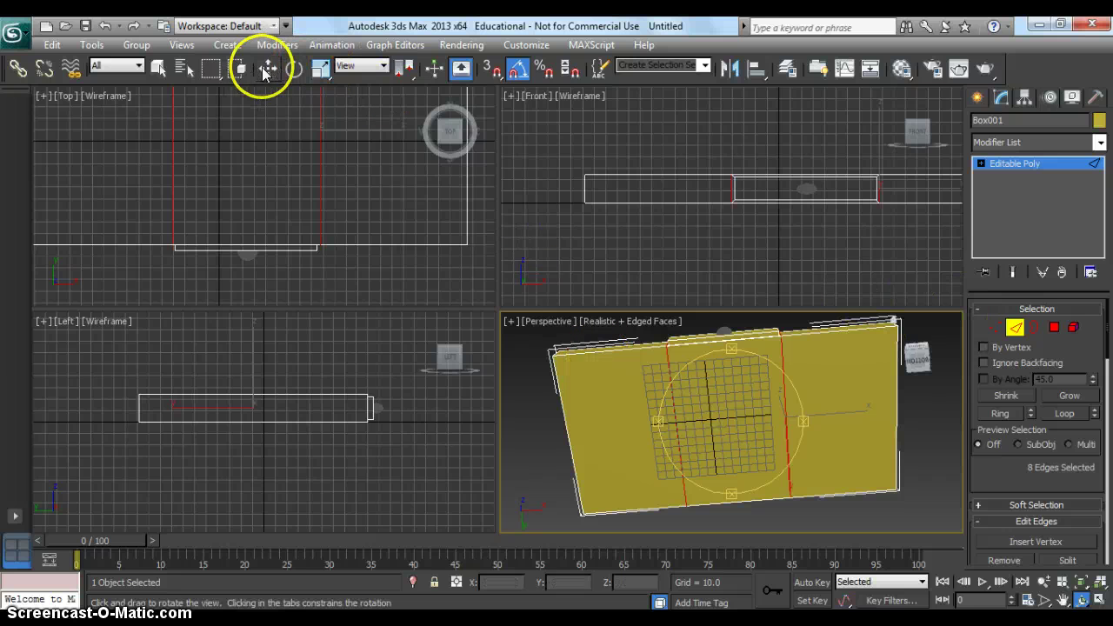
Select the underside's front edges on both sides of the drawer panel and expand the selection to their edge rings.
{"action": "left_click", "coordinate": [588, 349]}
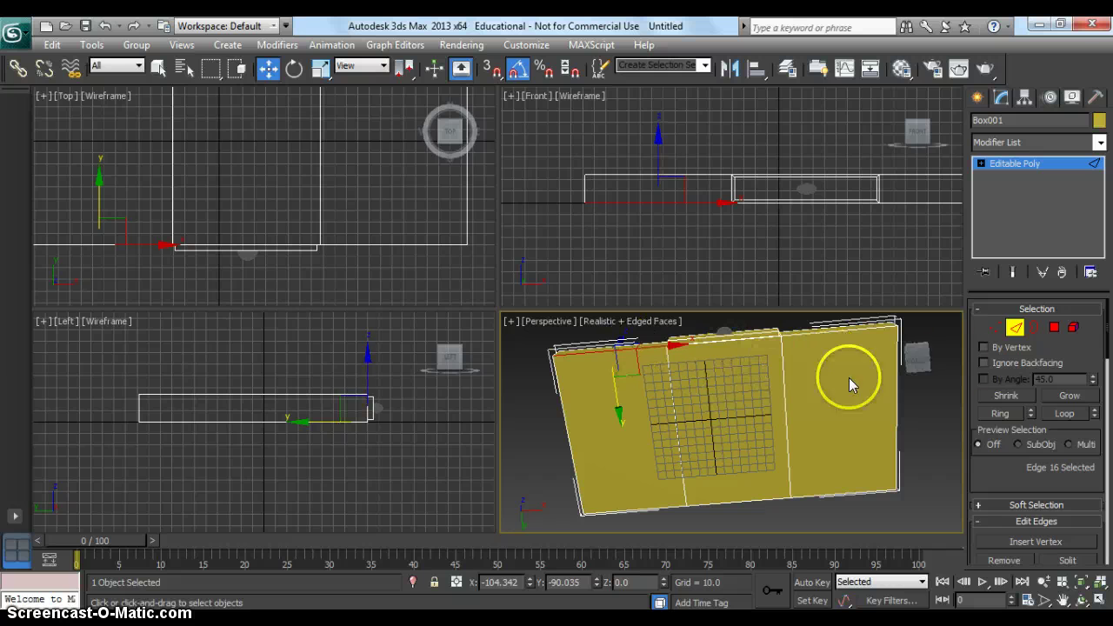
{"action": "left_click", "coordinate": [841, 330], "text": "ctrl"}
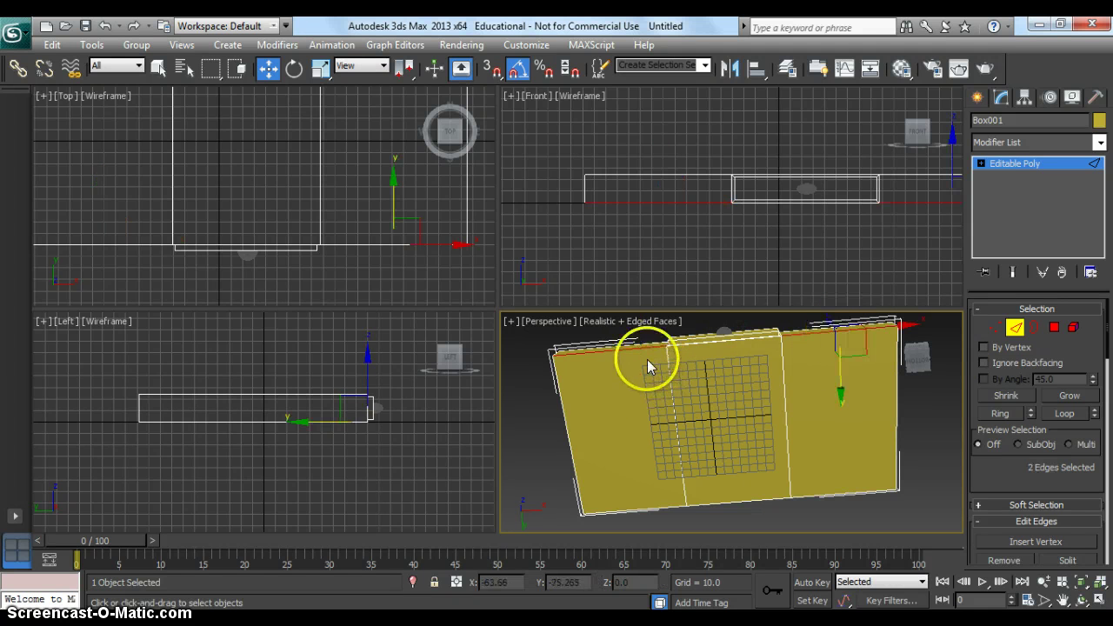
{"action": "left_click", "coordinate": [1001, 416]}
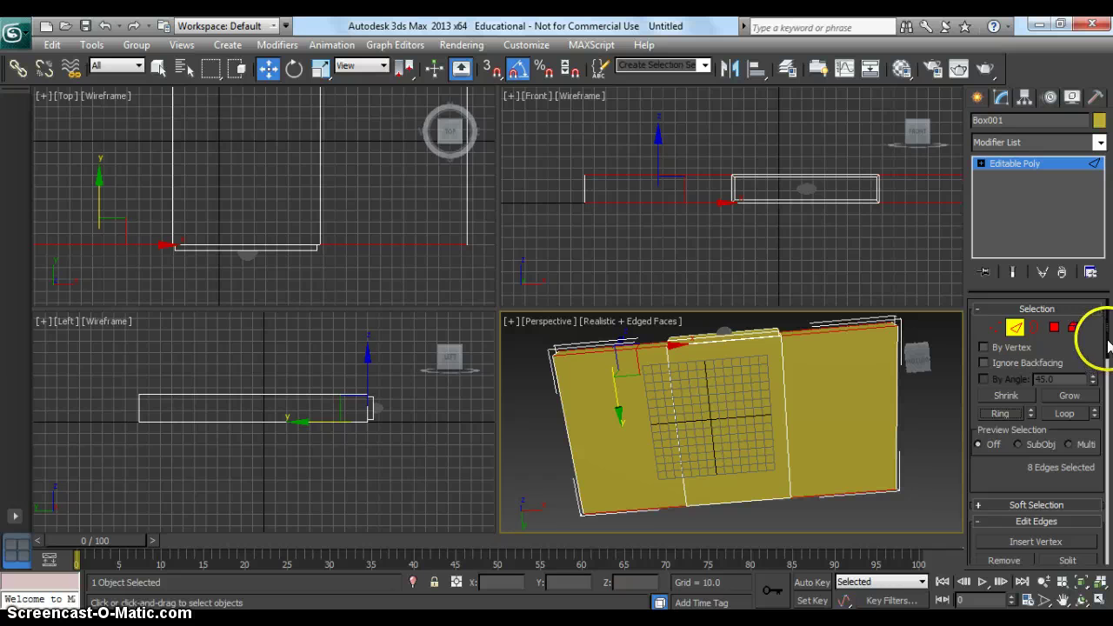
Connect the selected edges with 1 segment, pinch 0 and slide -64, adding a line near each side end of the box.
{"action": "scroll", "coordinate": [1107, 347], "scroll_direction": "down", "scroll_amount": 5}
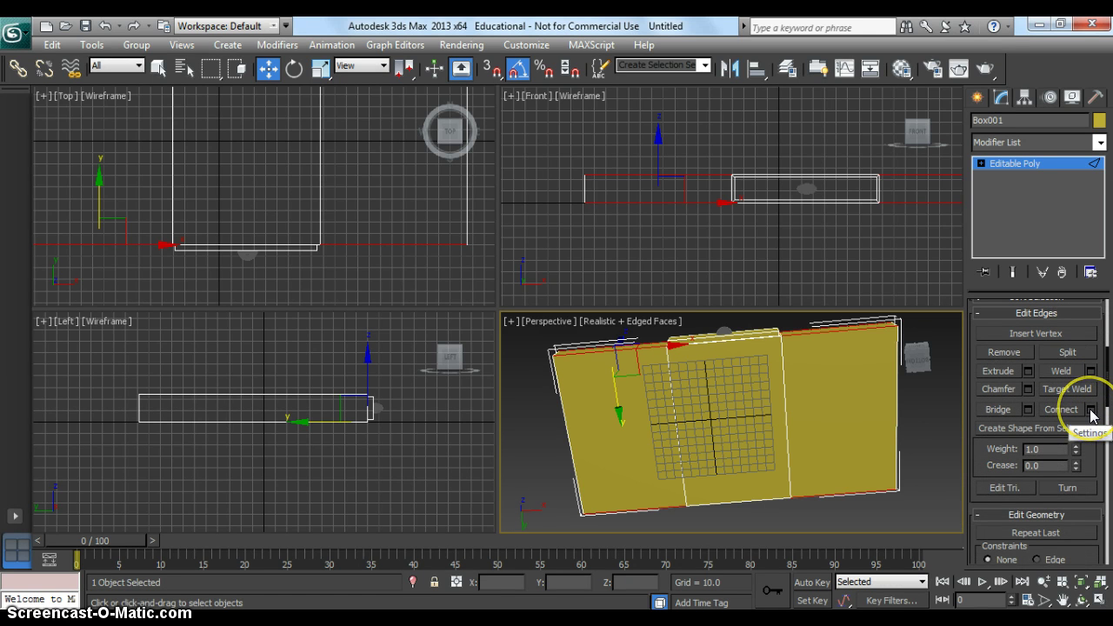
{"action": "left_click", "coordinate": [1092, 410]}
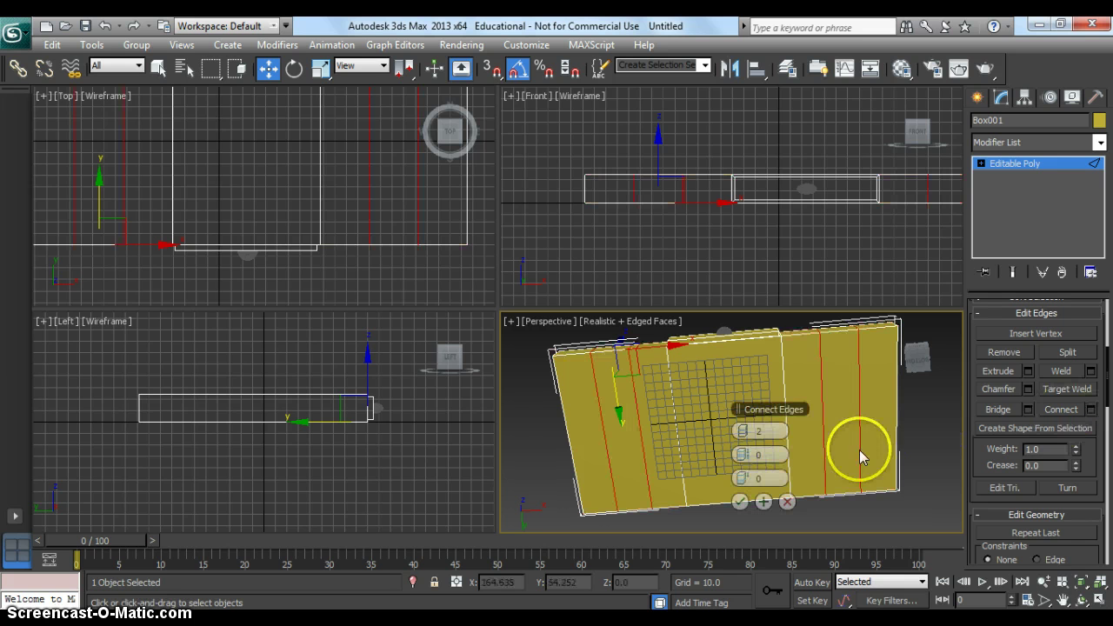
{"action": "left_click_drag", "start_coordinate": [742, 430], "coordinate": [770, 454]}
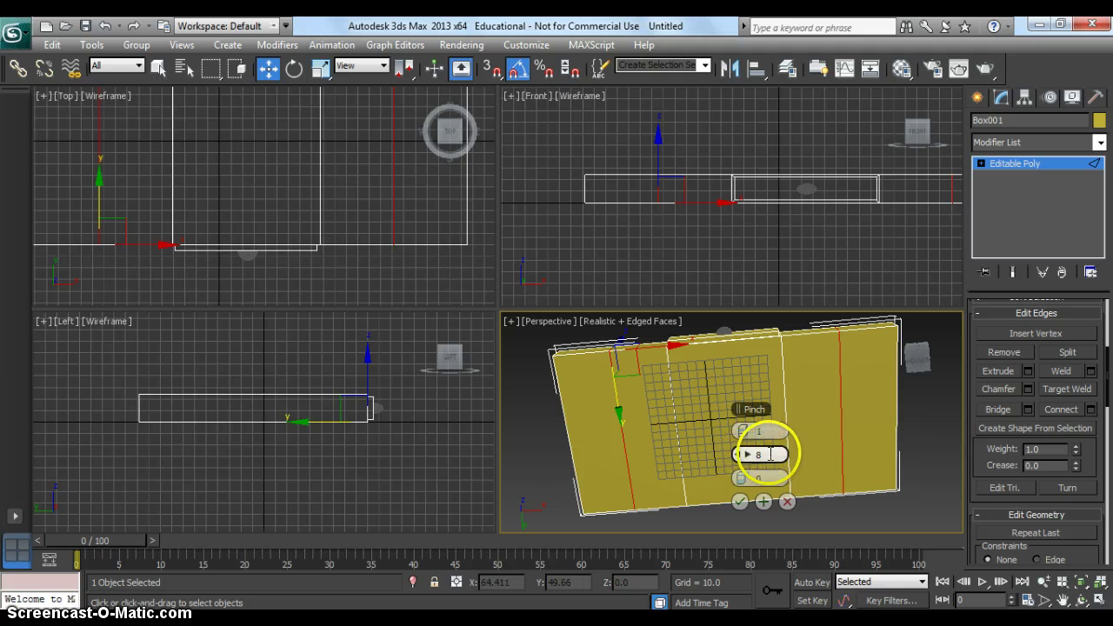
{"action": "left_click", "coordinate": [755, 454]}
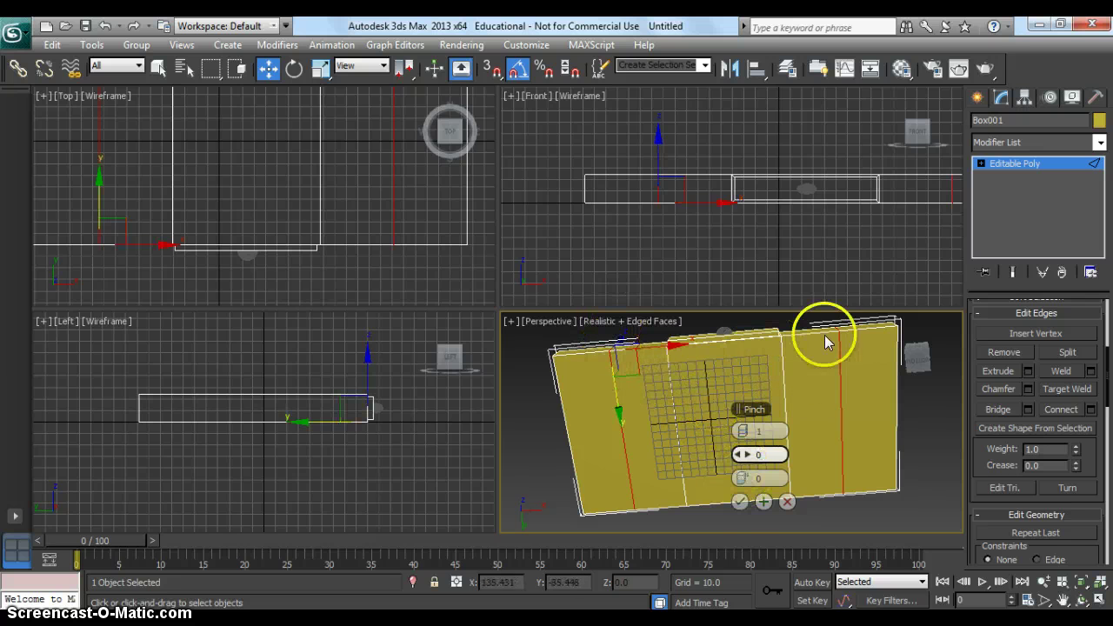
{"action": "key", "text": "Return"}
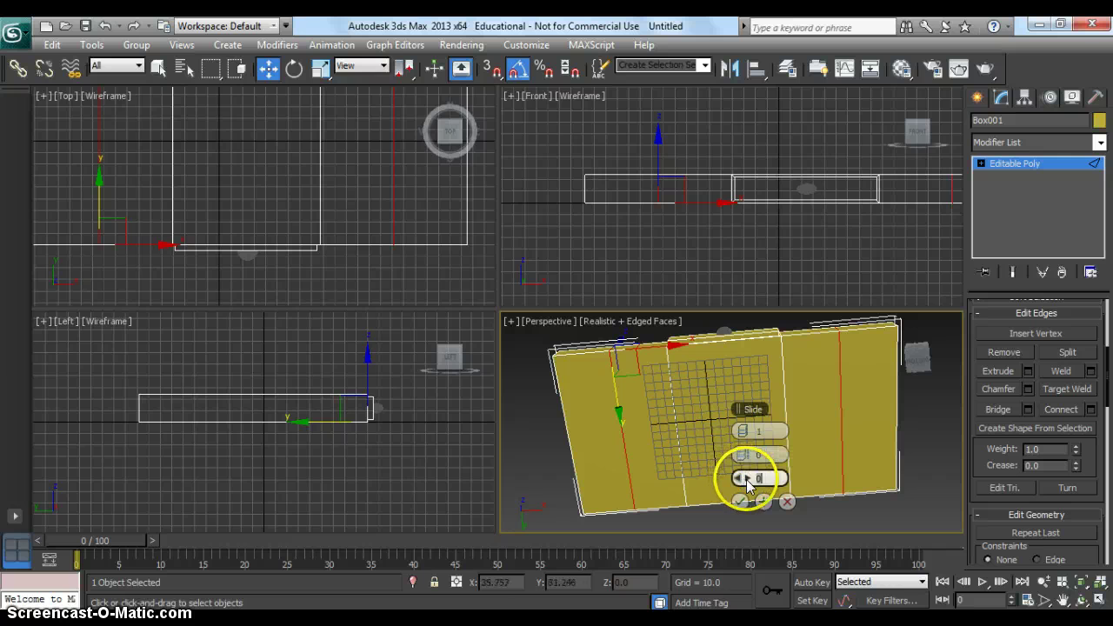
{"action": "left_click_drag", "start_coordinate": [737, 478], "coordinate": [394, 480]}
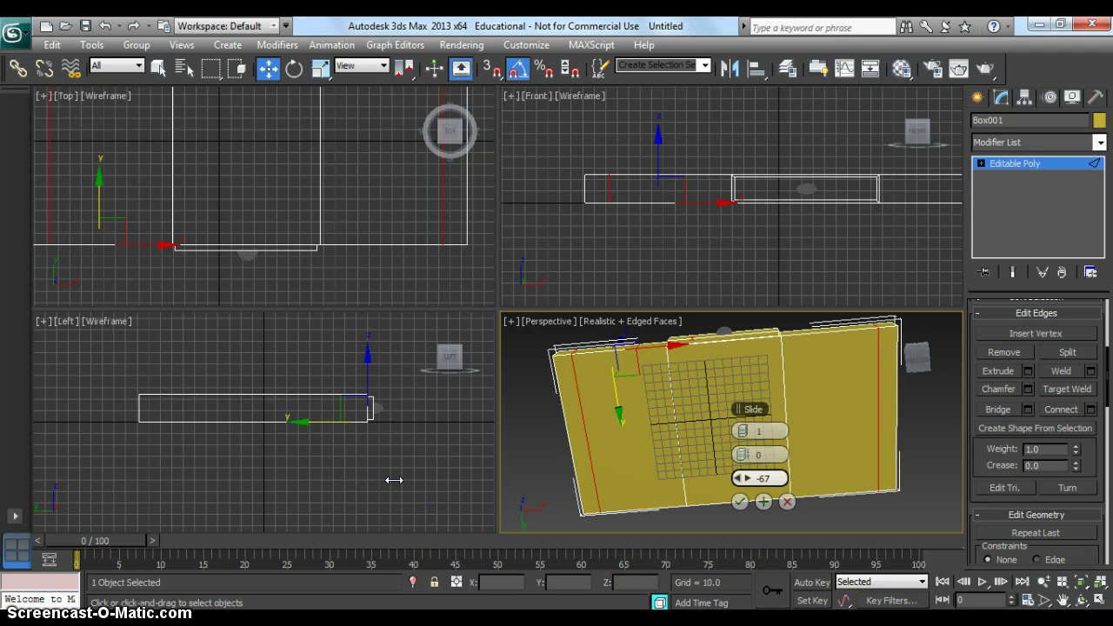
{"action": "left_click_drag", "start_coordinate": [394, 480], "coordinate": [405, 480]}
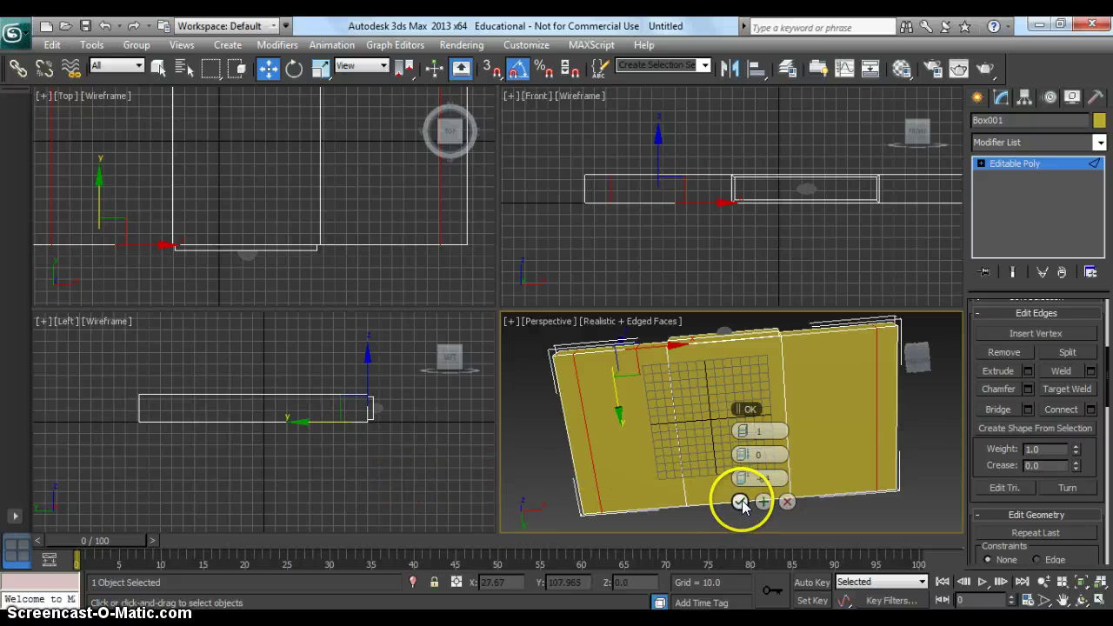
{"action": "left_click", "coordinate": [899, 331]}
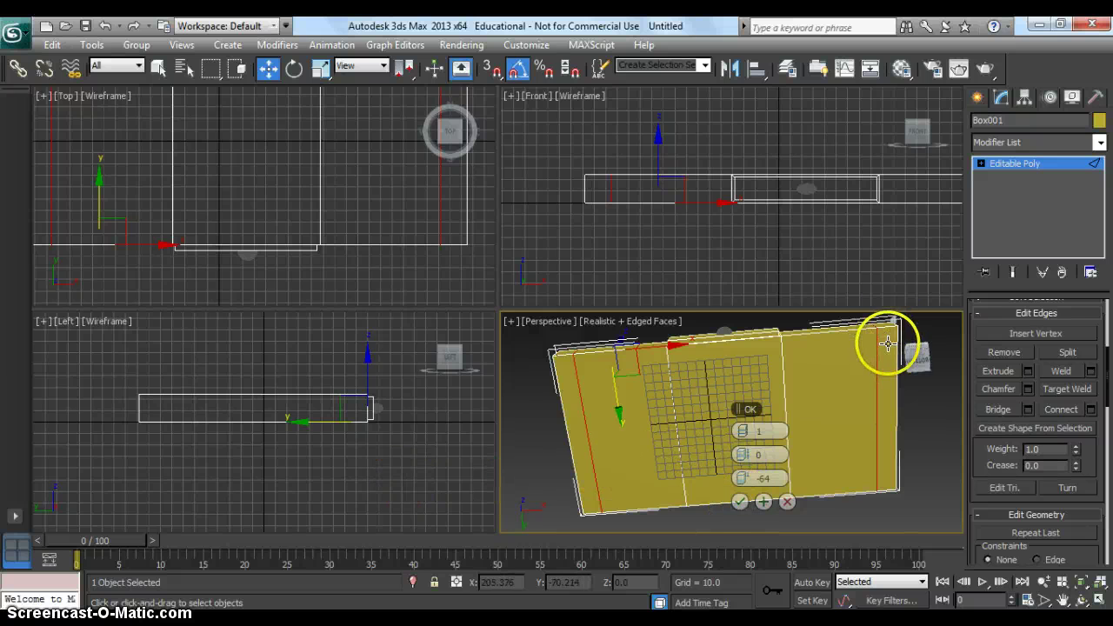
{"action": "left_click", "coordinate": [739, 502]}
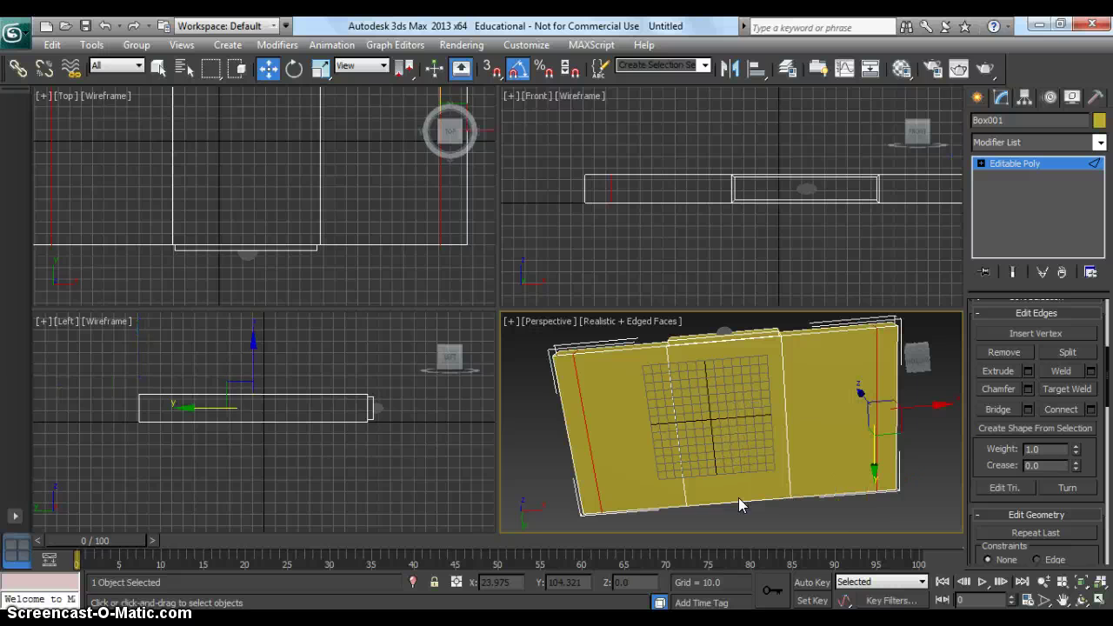
Select the front-to-back bottom edge at the box's left end and expand it to its full edge ring.
{"action": "left_click", "coordinate": [559, 392]}
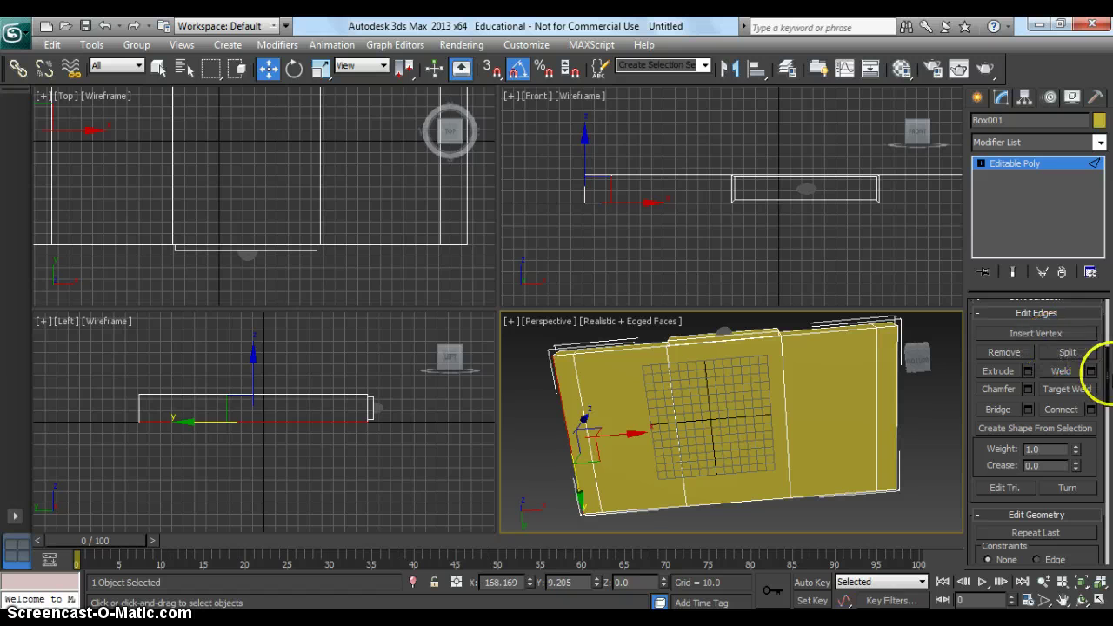
{"action": "left_click_drag", "start_coordinate": [1104, 374], "coordinate": [1101, 323]}
{"action": "left_click", "coordinate": [1000, 397]}
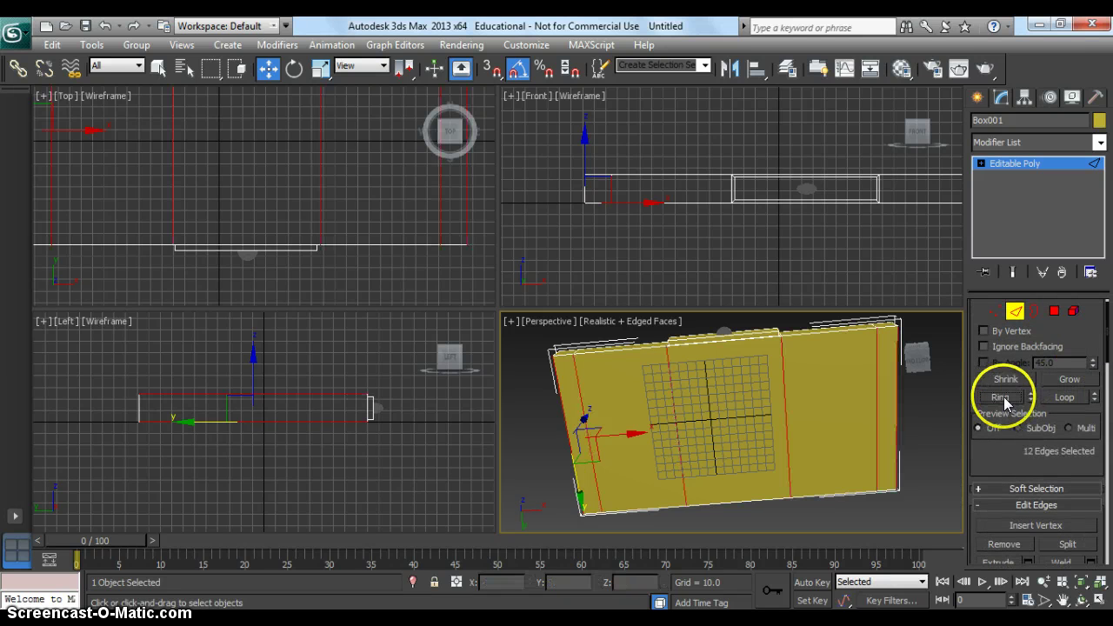
Connect the ring edges with 2 segments, pinch 77 and slide 0, adding lines near the front and back of the box.
{"action": "left_click_drag", "start_coordinate": [1109, 339], "coordinate": [1096, 385]}
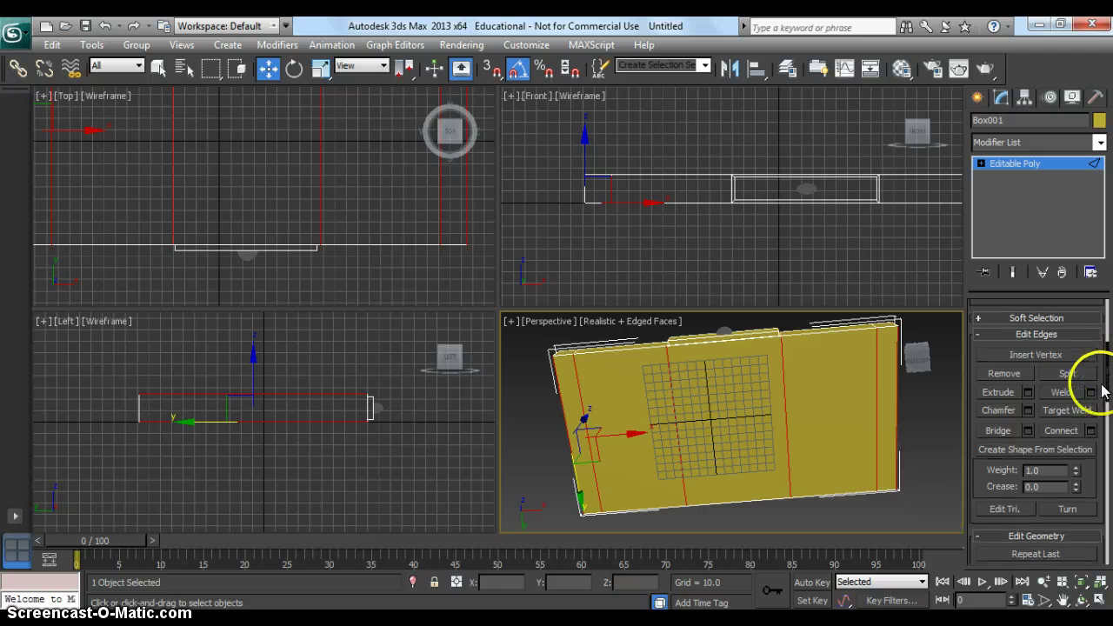
{"action": "left_click", "coordinate": [1092, 431]}
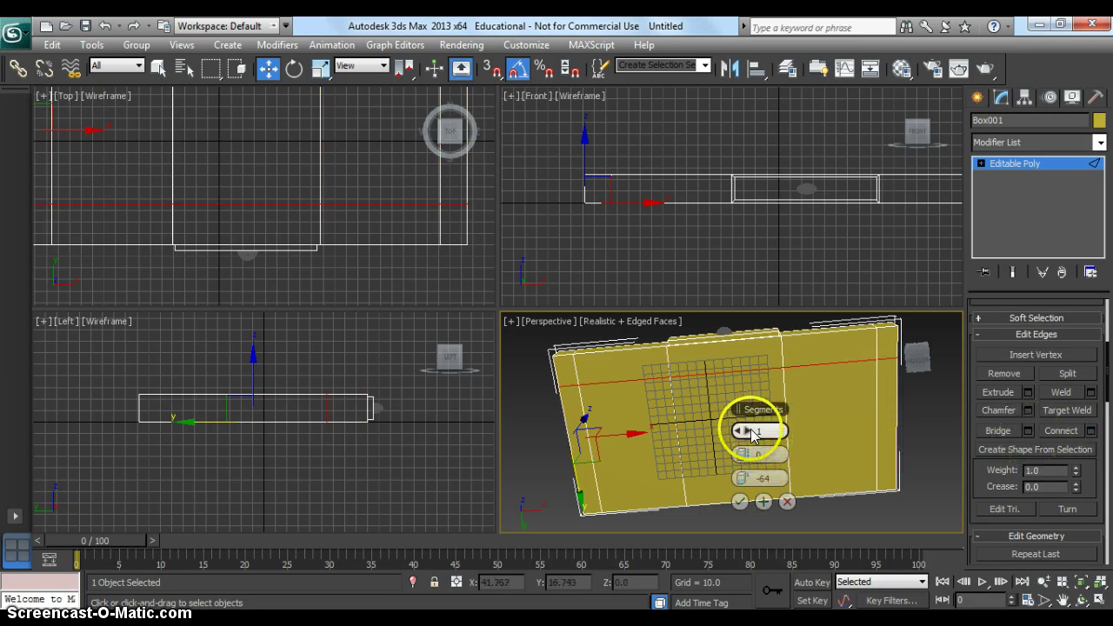
{"action": "left_click_drag", "start_coordinate": [744, 430], "coordinate": [750, 426]}
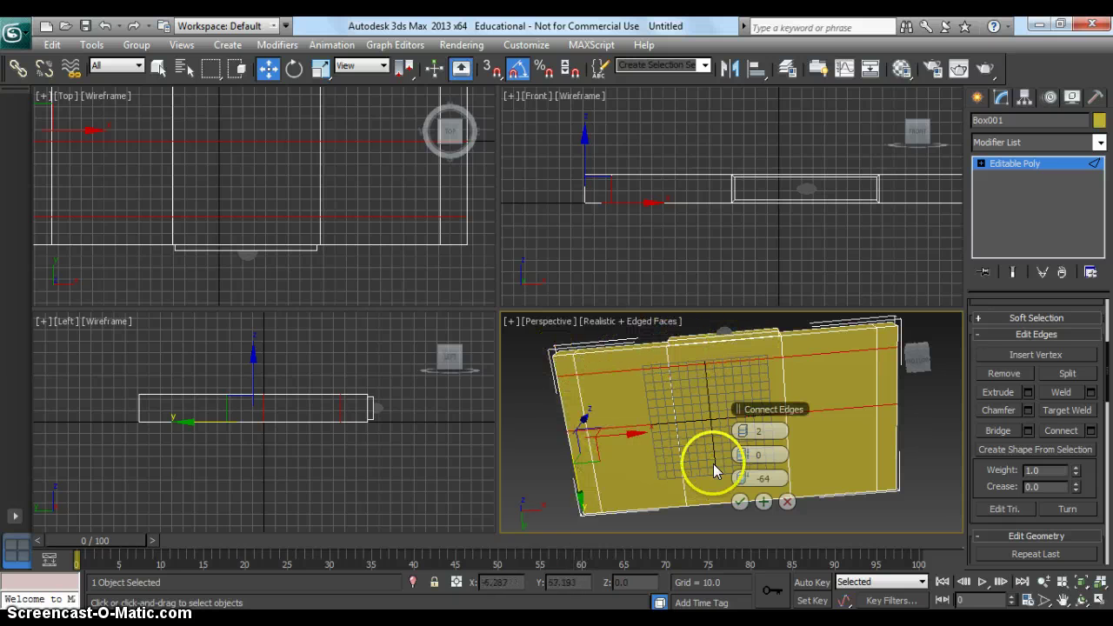
{"action": "left_click_drag", "start_coordinate": [773, 478], "coordinate": [748, 478]}
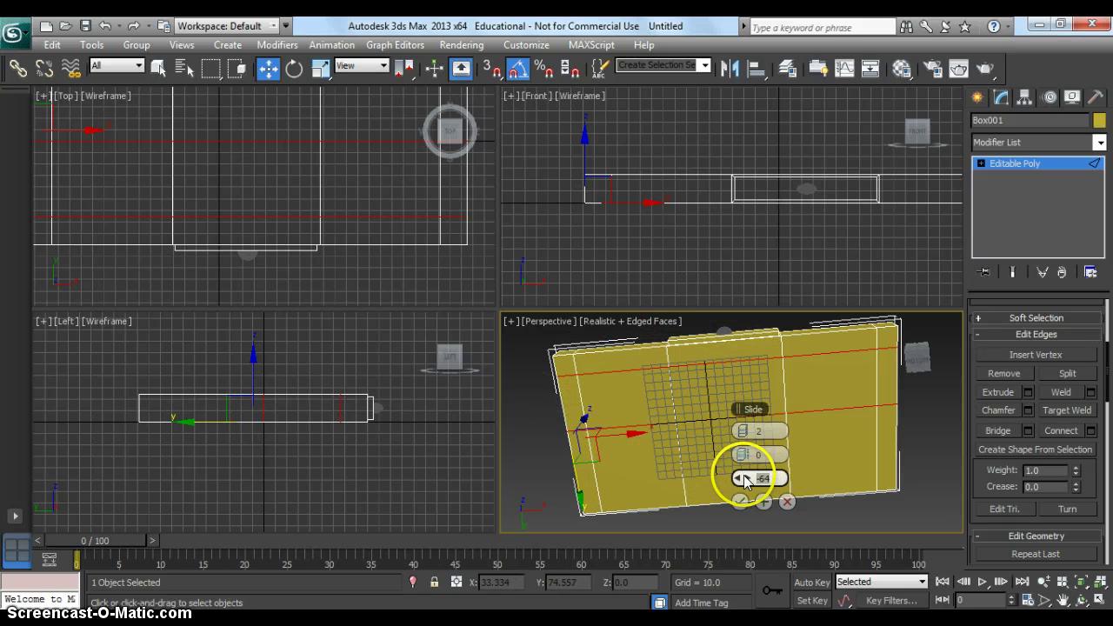
{"action": "left_click", "coordinate": [746, 456]}
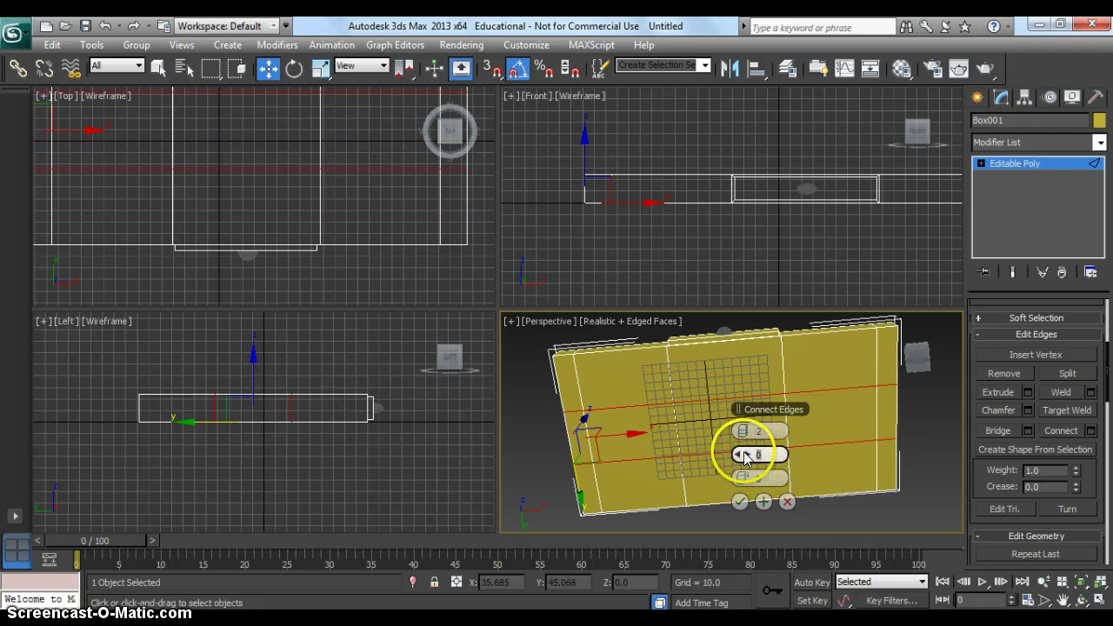
{"action": "left_click_drag", "start_coordinate": [748, 458], "coordinate": [1004, 423]}
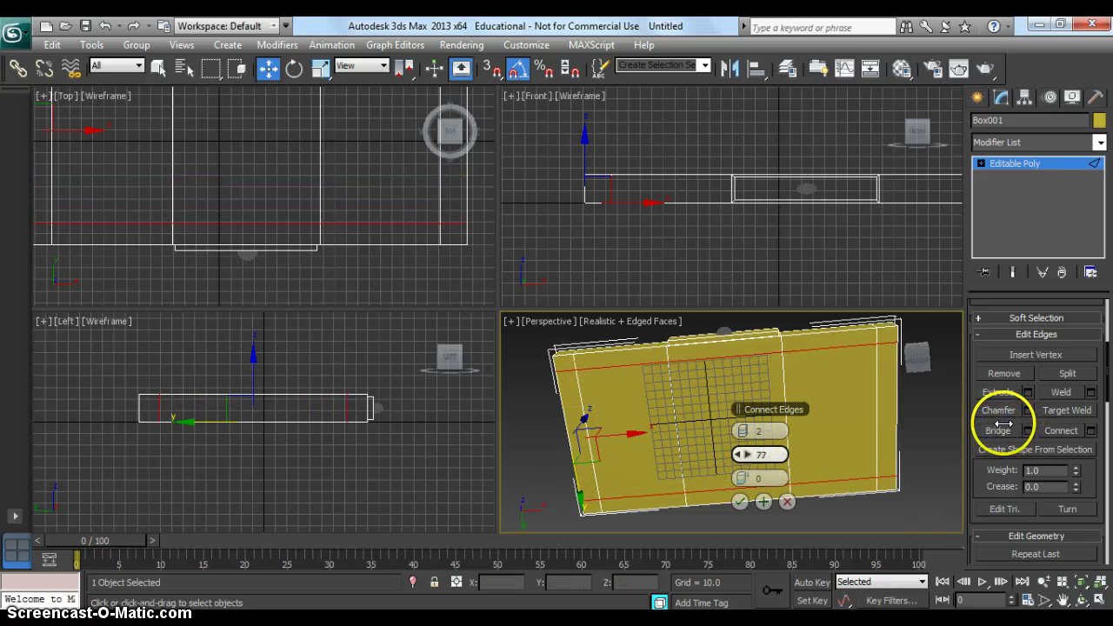
{"action": "left_click", "coordinate": [739, 502]}
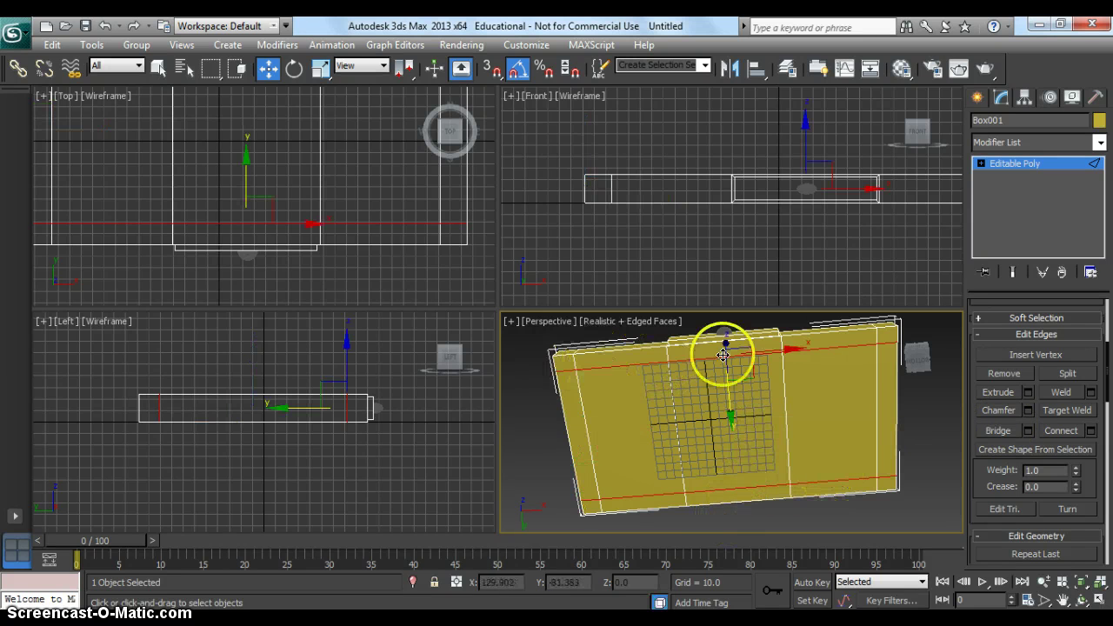
Select the four small corner polygons on the underside of the table box.
{"action": "scroll", "coordinate": [1103, 348], "scroll_direction": "up", "scroll_amount": 2}
{"action": "left_click", "coordinate": [1056, 328]}
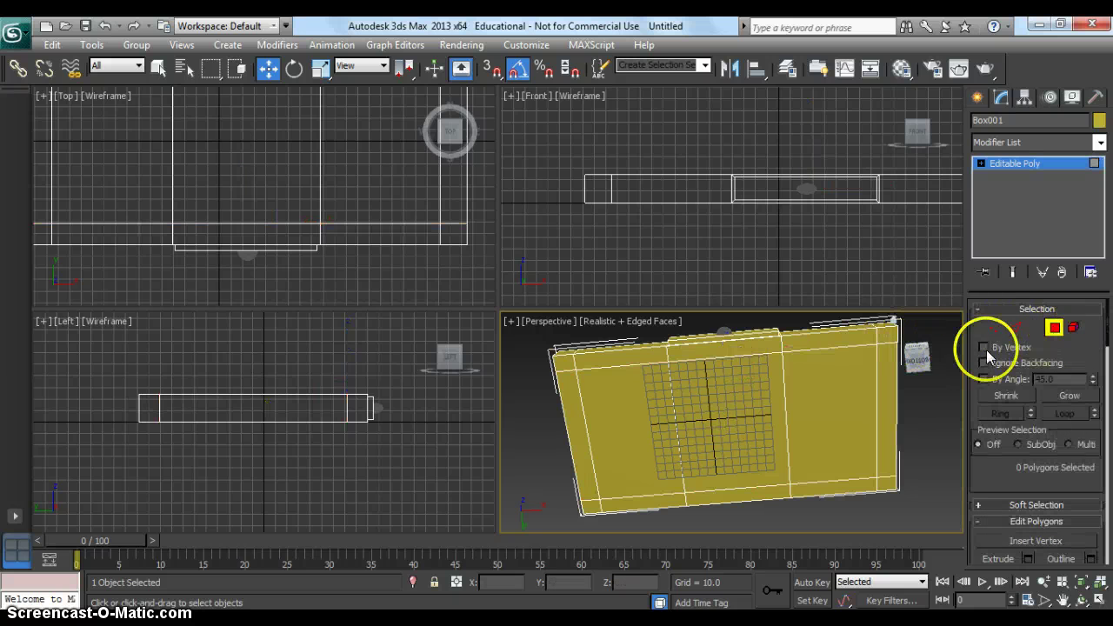
{"action": "left_click", "coordinate": [887, 333]}
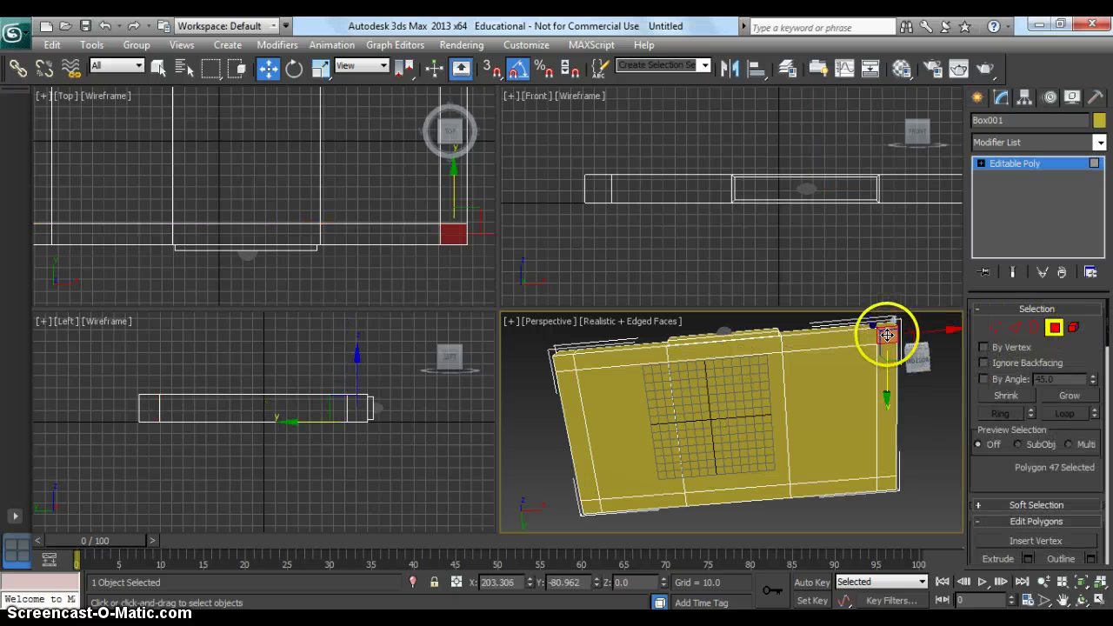
{"action": "left_click", "coordinate": [563, 363], "text": "ctrl"}
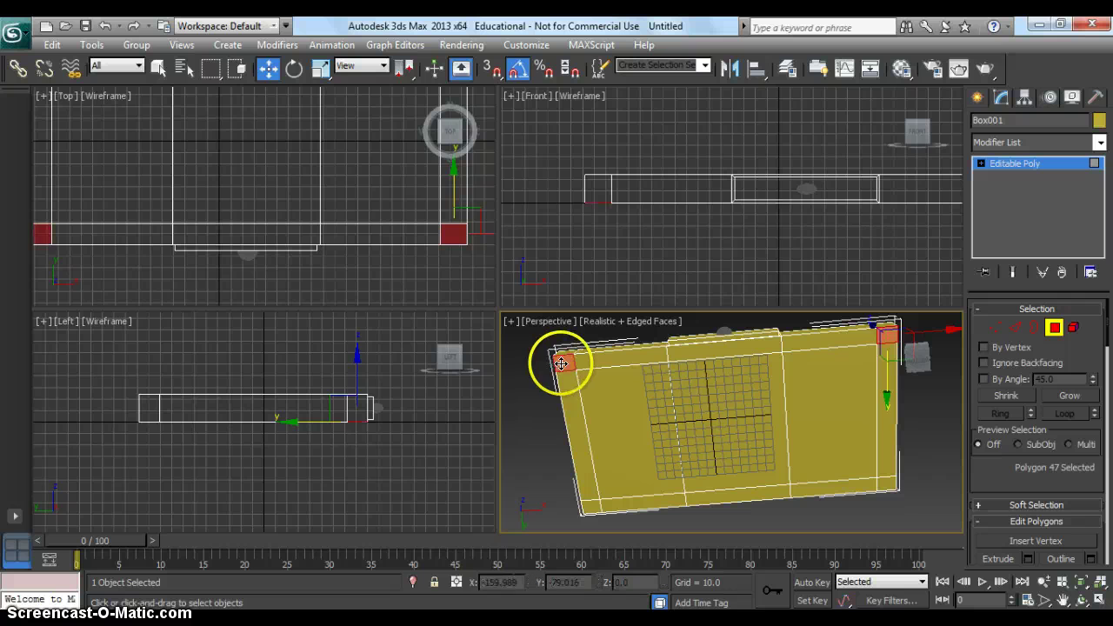
{"action": "left_click", "coordinate": [591, 506], "text": "ctrl"}
{"action": "left_click", "coordinate": [883, 484], "text": "ctrl"}
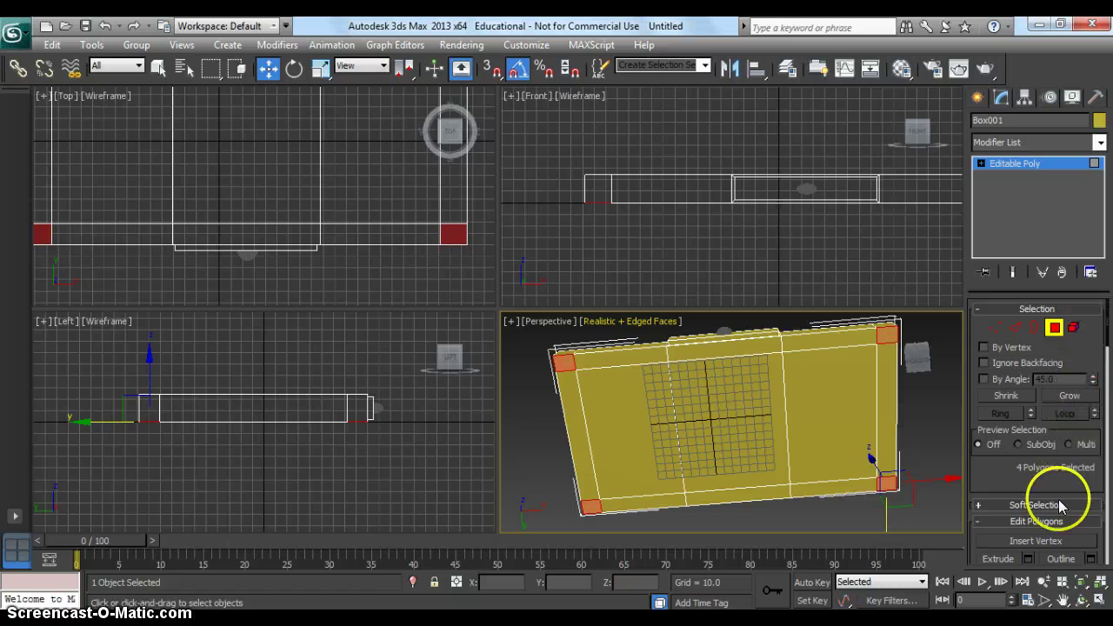
Extrude the four selected corner polygons downward as a group to form long table legs.
{"action": "left_click", "coordinate": [1005, 560]}
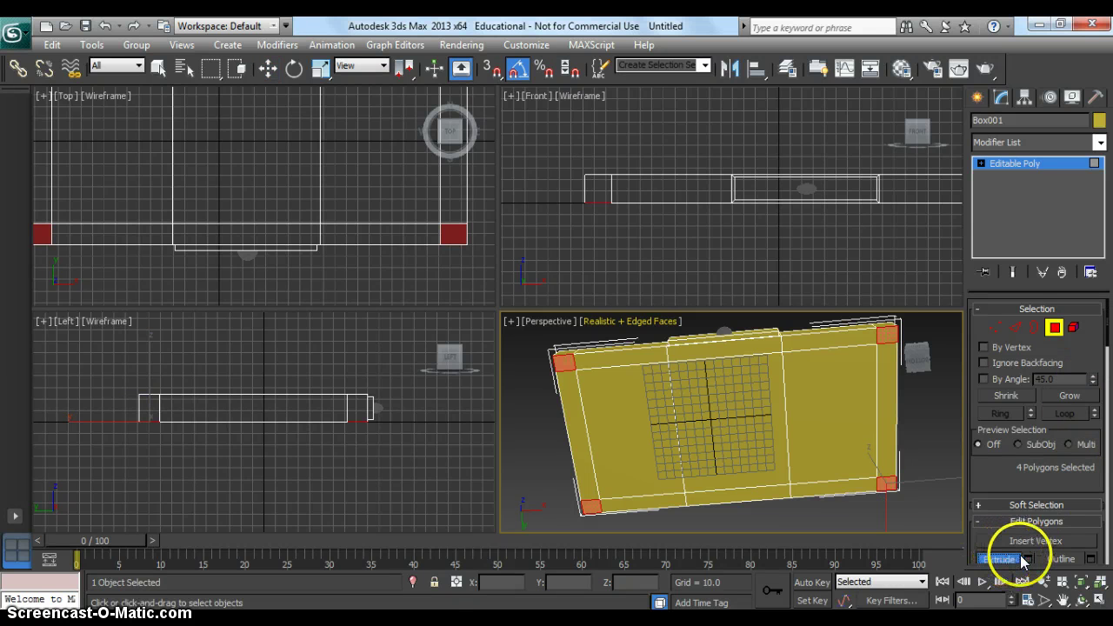
{"action": "left_click", "coordinate": [1028, 559]}
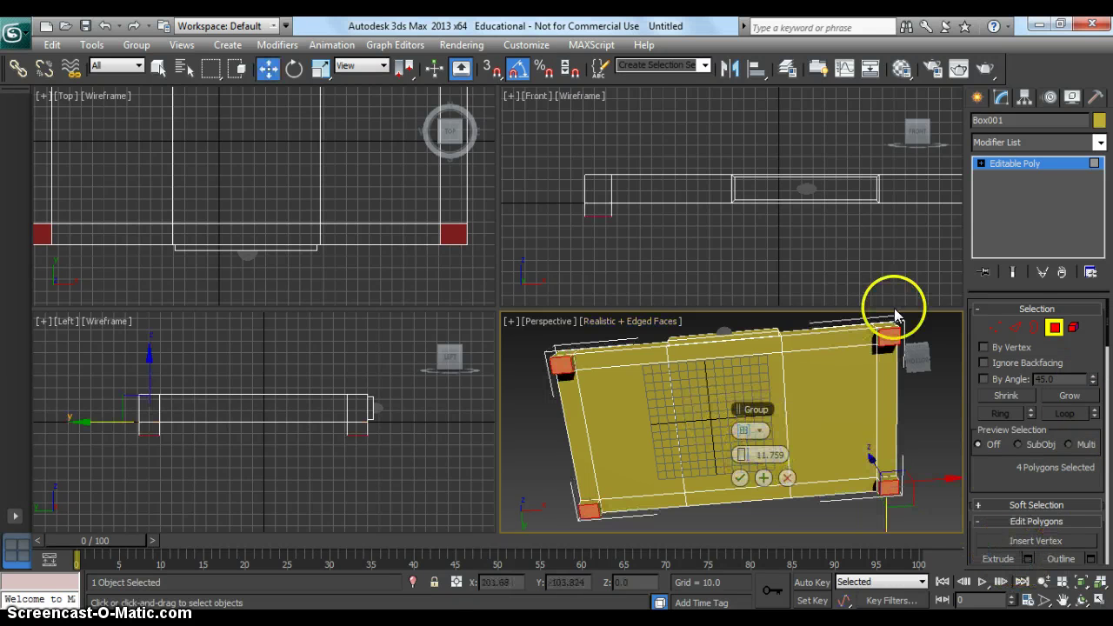
{"action": "right_click", "coordinate": [758, 240]}
{"action": "scroll", "coordinate": [840, 232], "scroll_direction": "down", "scroll_amount": 3}
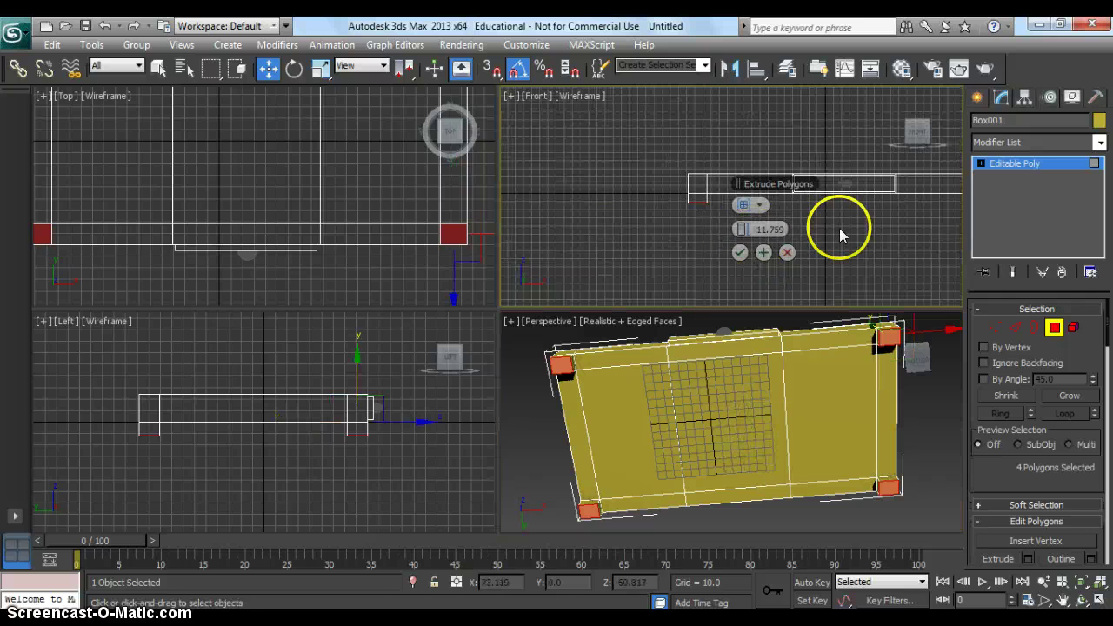
{"action": "middle_click_drag", "start_coordinate": [850, 231], "coordinate": [817, 224]}
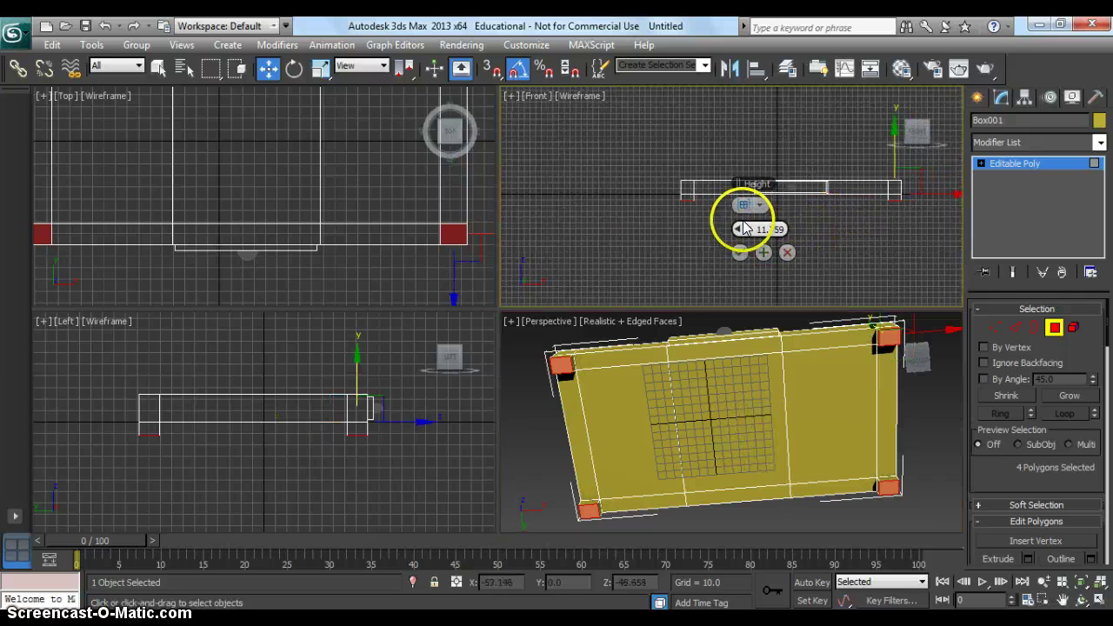
{"action": "left_click_drag", "start_coordinate": [751, 224], "coordinate": [818, 226]}
{"action": "left_click", "coordinate": [739, 252]}
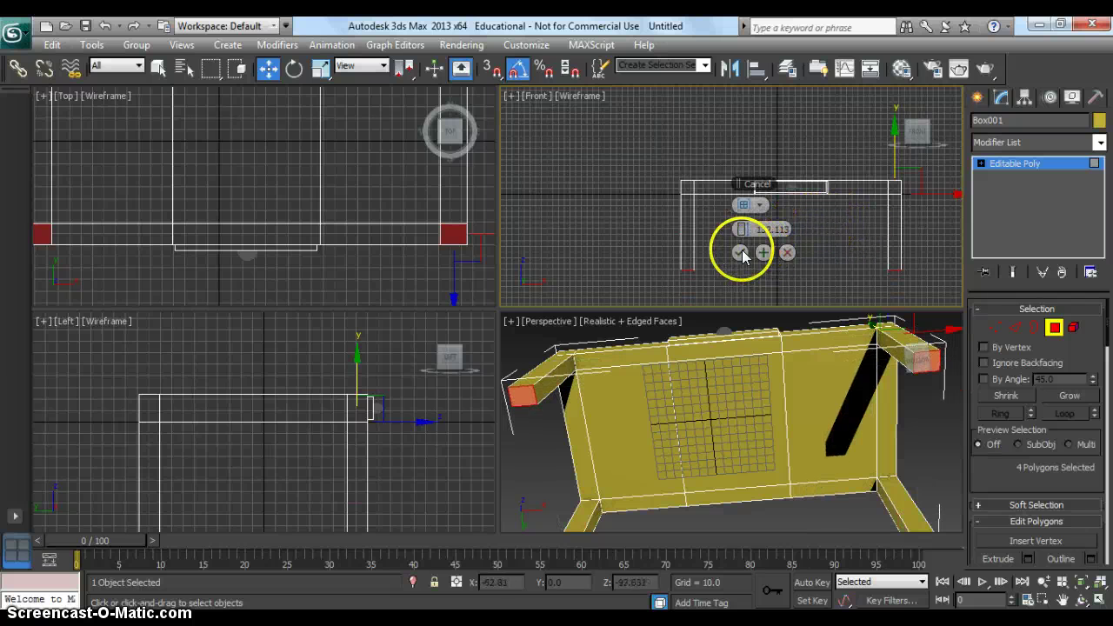
Orbit the perspective view to show the table from the front and slightly above, and leave polygon editing.
{"action": "left_click", "coordinate": [1083, 601]}
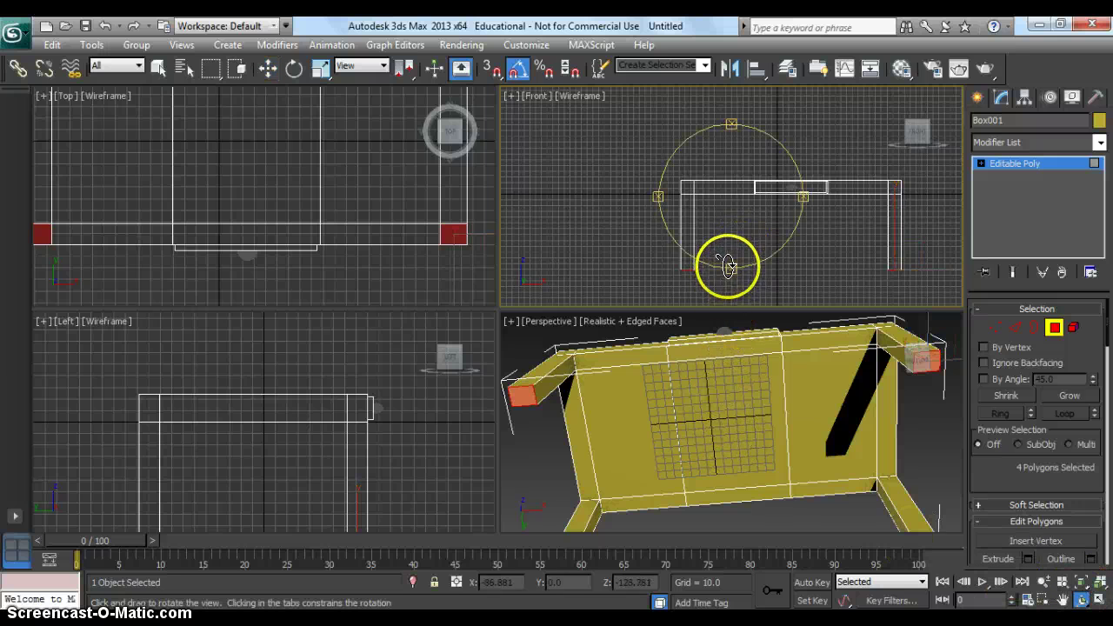
{"action": "right_click", "coordinate": [724, 368]}
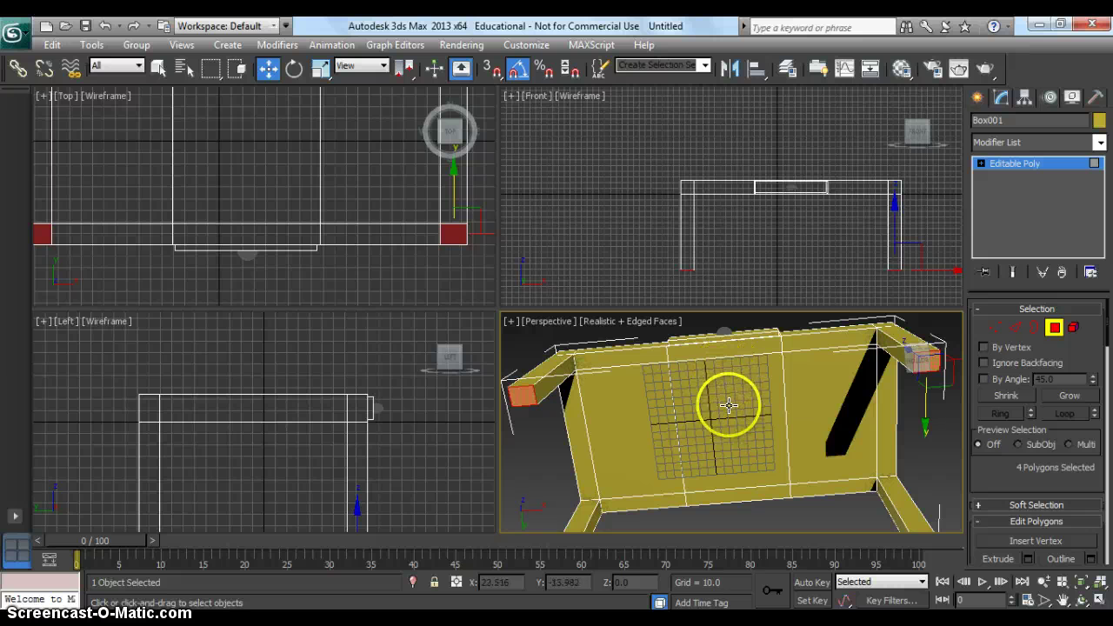
{"action": "left_click", "coordinate": [1082, 600]}
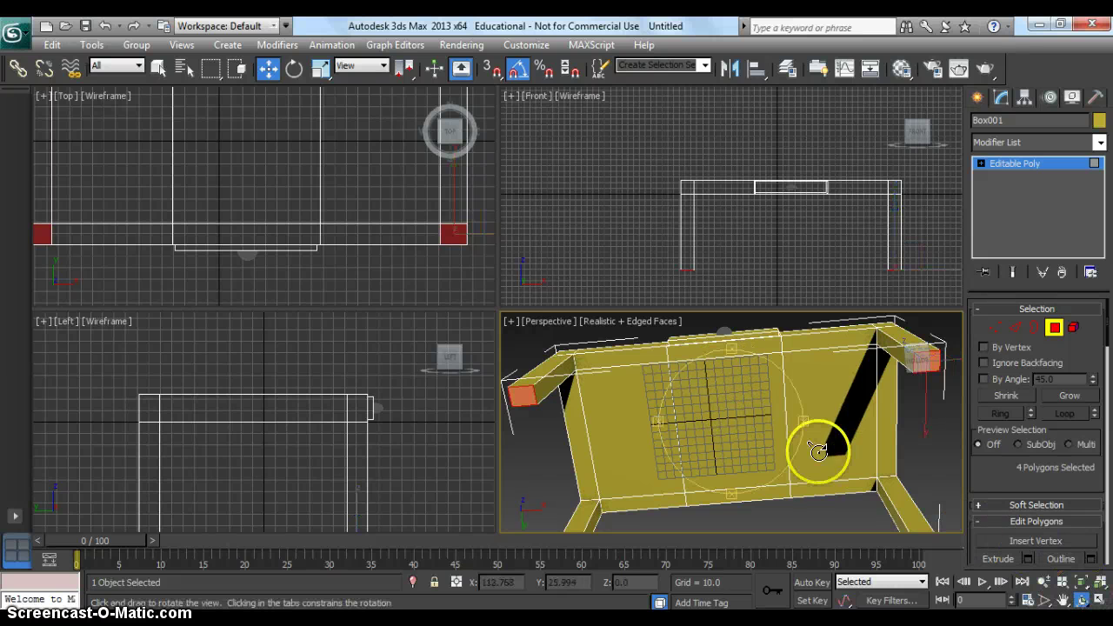
{"action": "left_click_drag", "start_coordinate": [727, 345], "coordinate": [731, 435]}
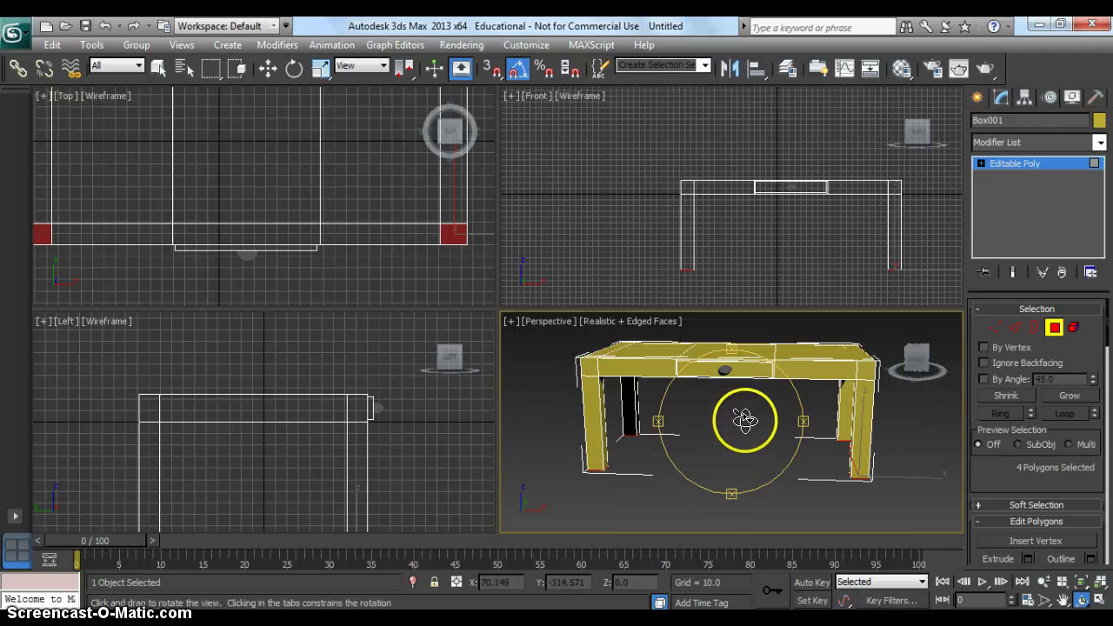
{"action": "left_click", "coordinate": [1053, 328]}
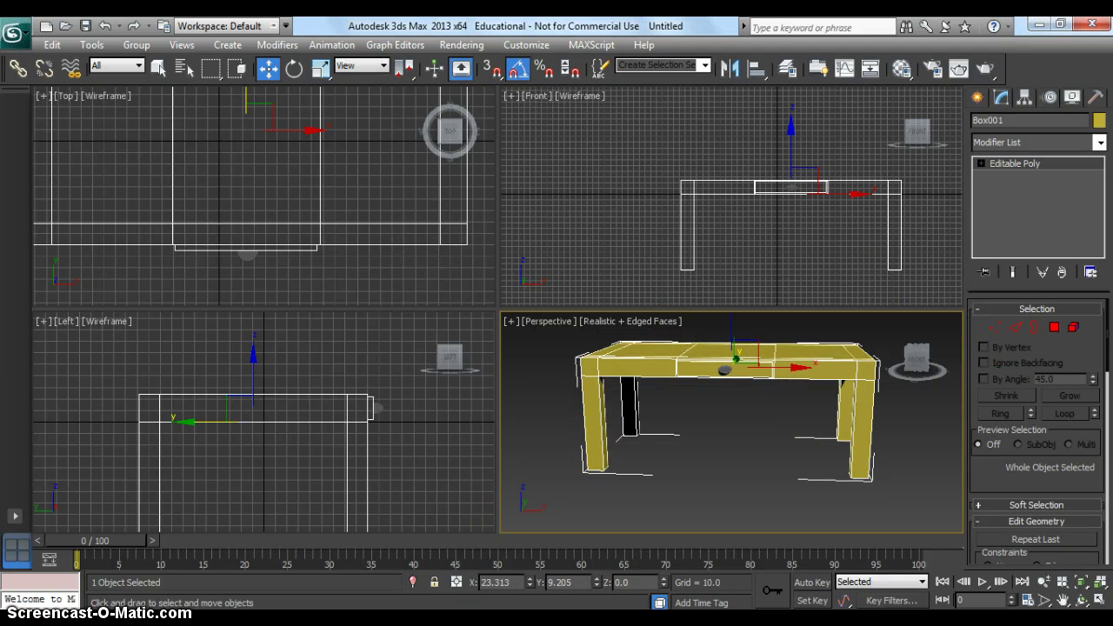
{"action": "key", "text": "q"}
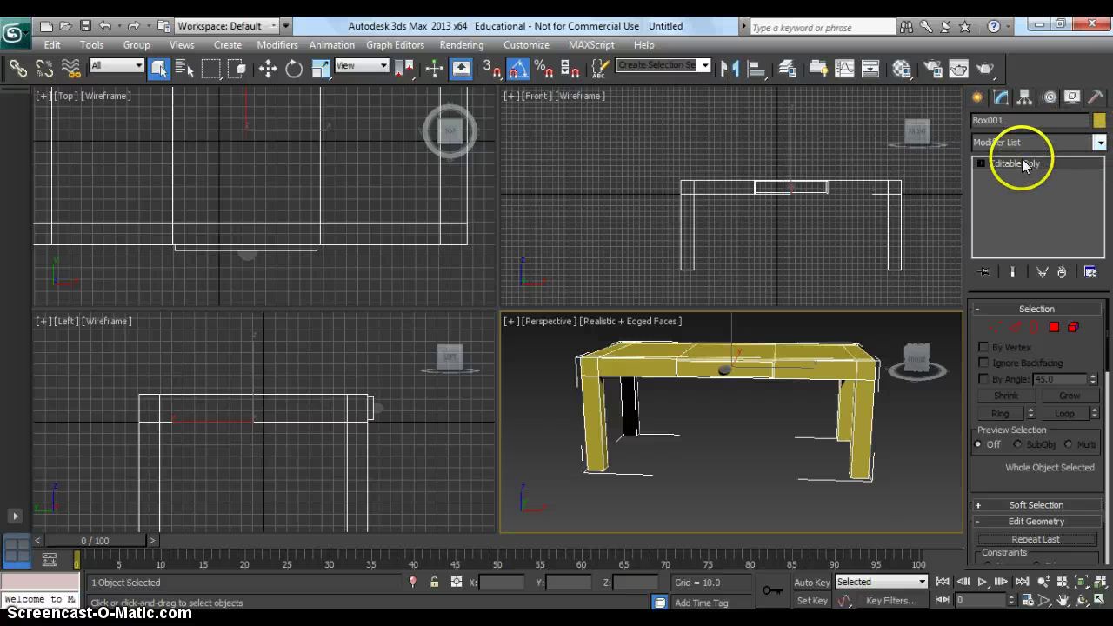
{"action": "left_click", "coordinate": [1100, 145]}
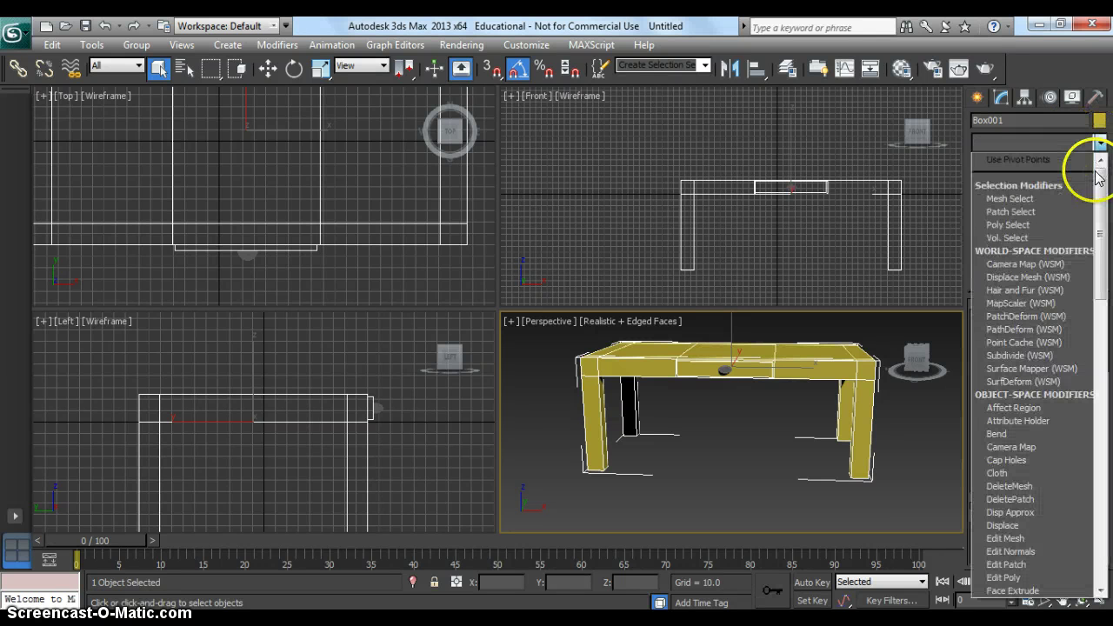
{"action": "left_click_drag", "start_coordinate": [1101, 231], "coordinate": [1101, 455]}
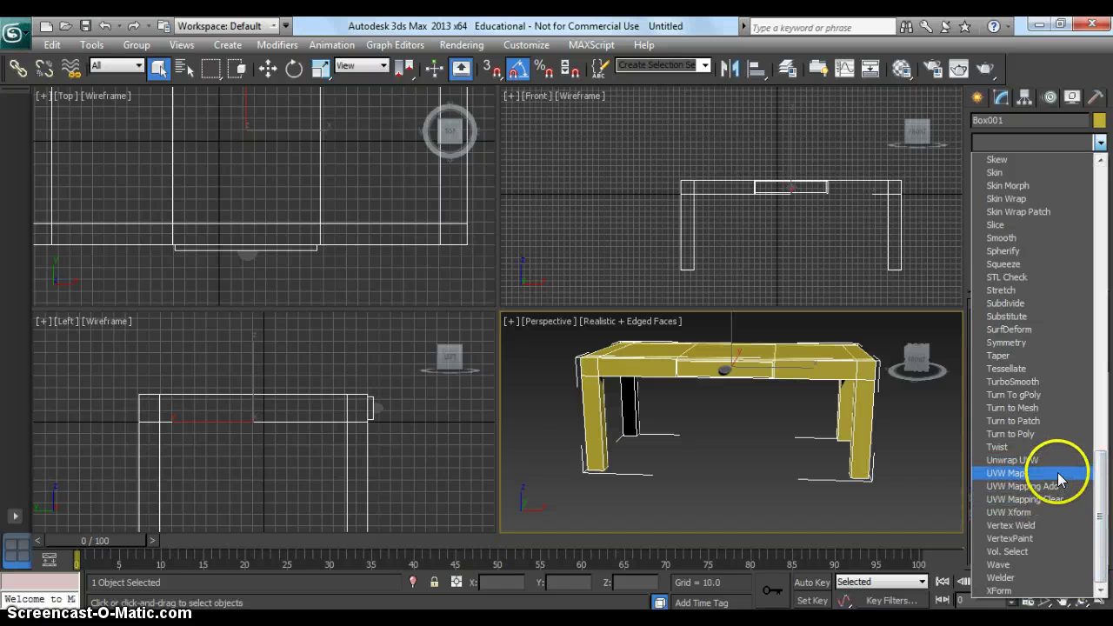
{"action": "left_click", "coordinate": [1007, 474]}
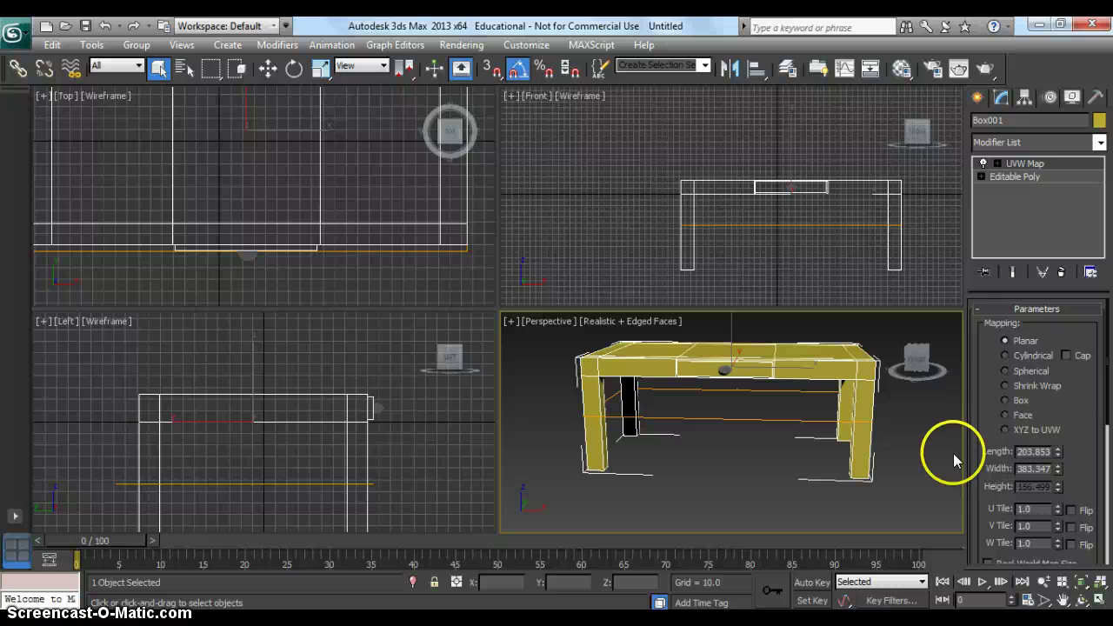
{"action": "right_click", "coordinate": [1040, 165]}
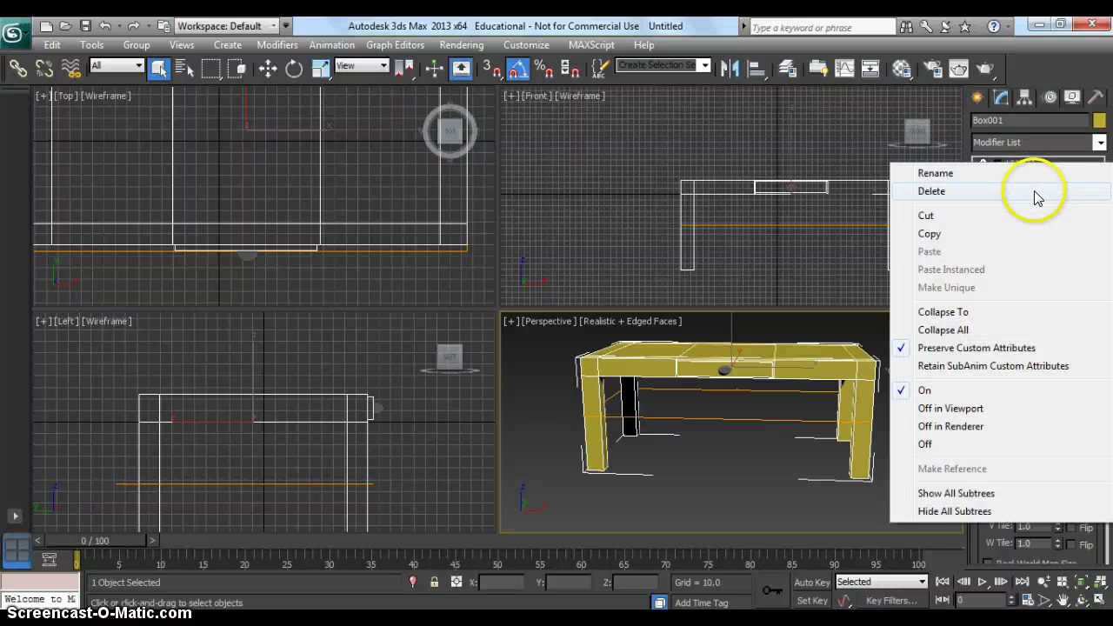
{"action": "left_click", "coordinate": [1027, 188]}
Add an Unwrap UVW modifier to the table and select all of its polygons.
{"action": "left_click", "coordinate": [1100, 144]}
{"action": "left_click_drag", "start_coordinate": [1101, 170], "coordinate": [1103, 579]}
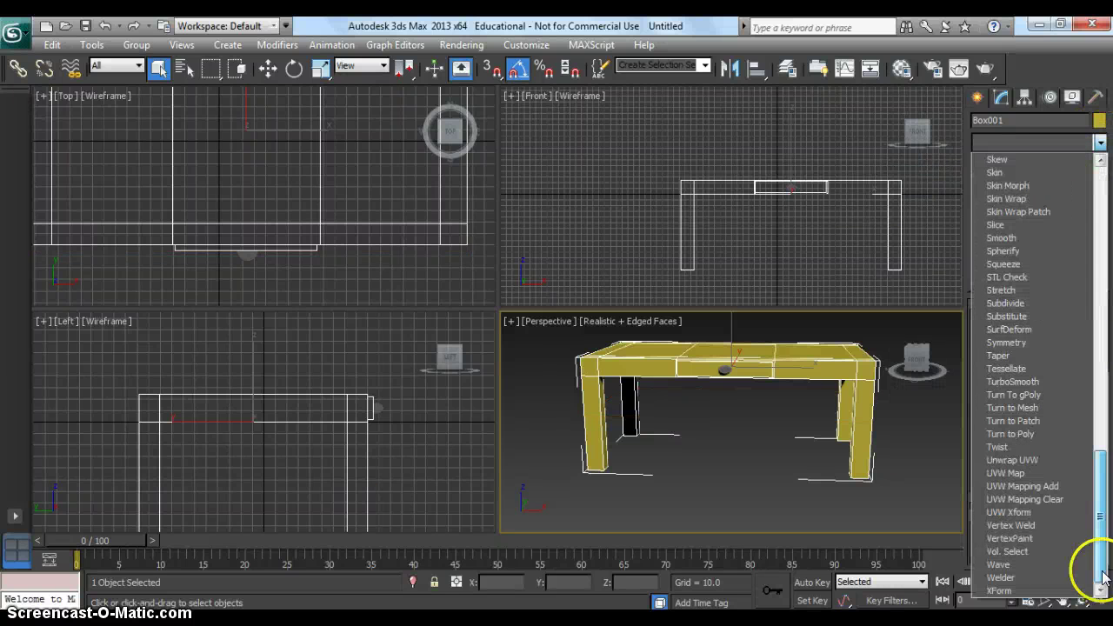
{"action": "left_click", "coordinate": [1064, 461]}
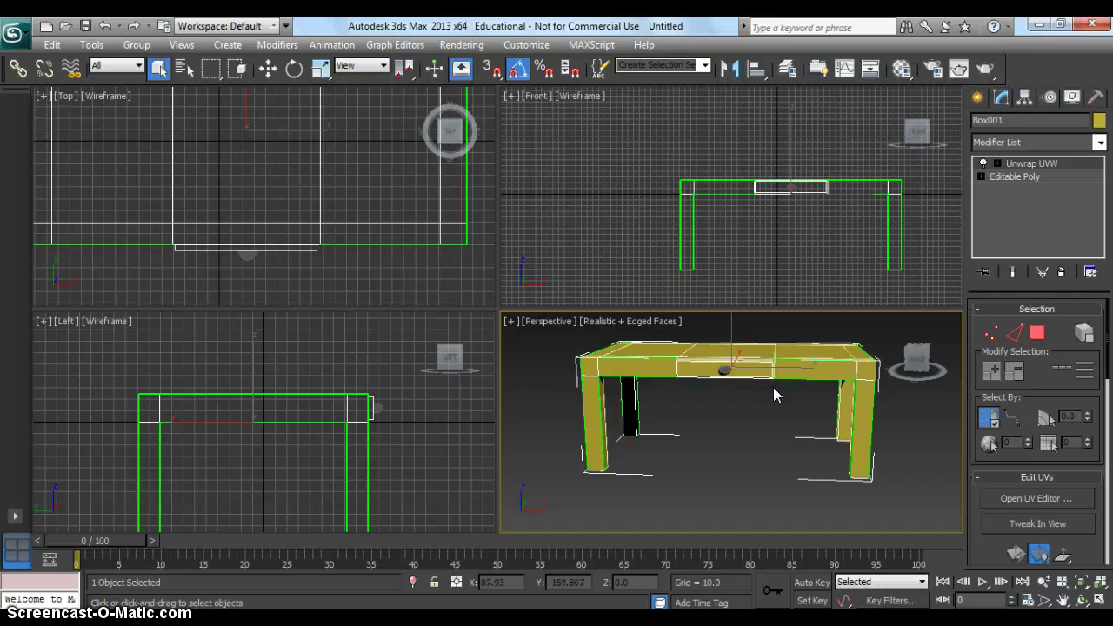
{"action": "left_click", "coordinate": [1036, 333]}
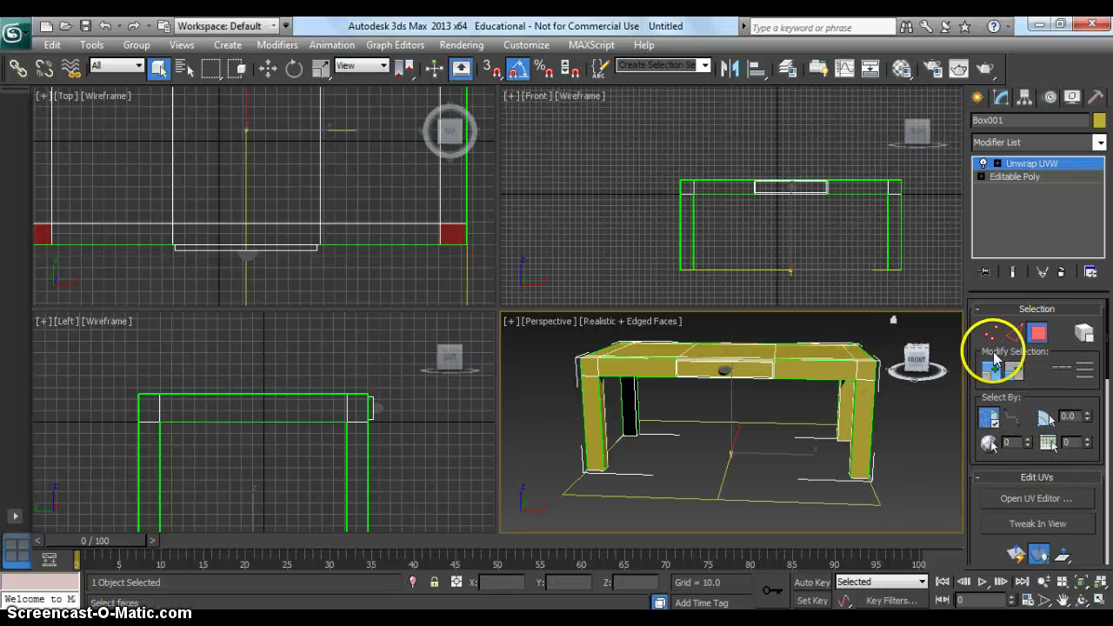
{"action": "key", "text": "ctrl+a"}
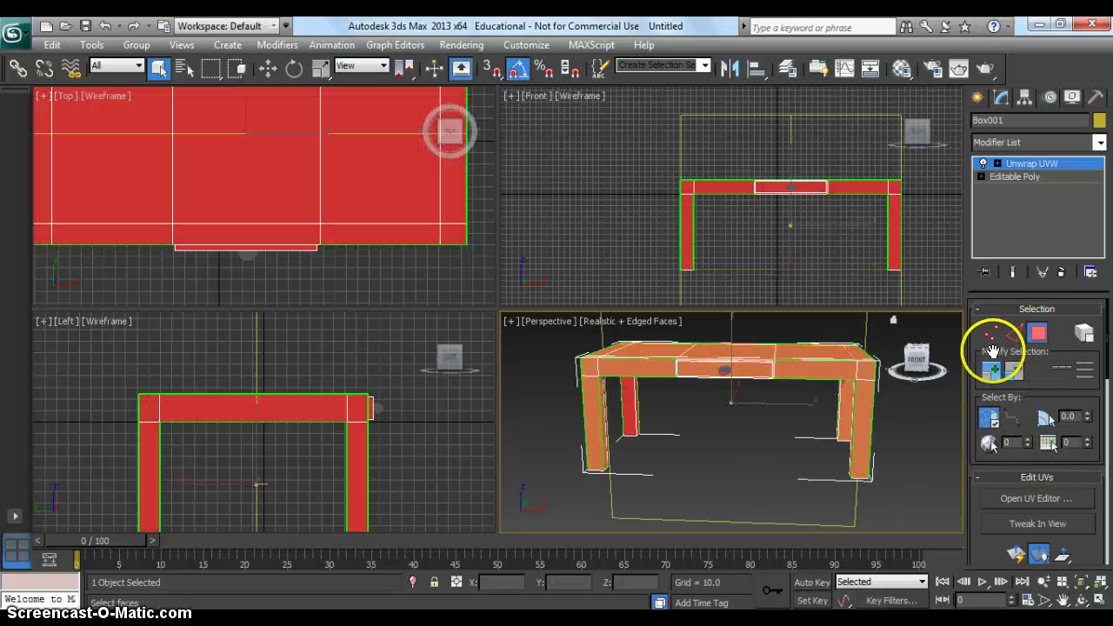
Open the UV editor for the selected polygons and turn off its checker pattern background.
{"action": "left_click", "coordinate": [1035, 498]}
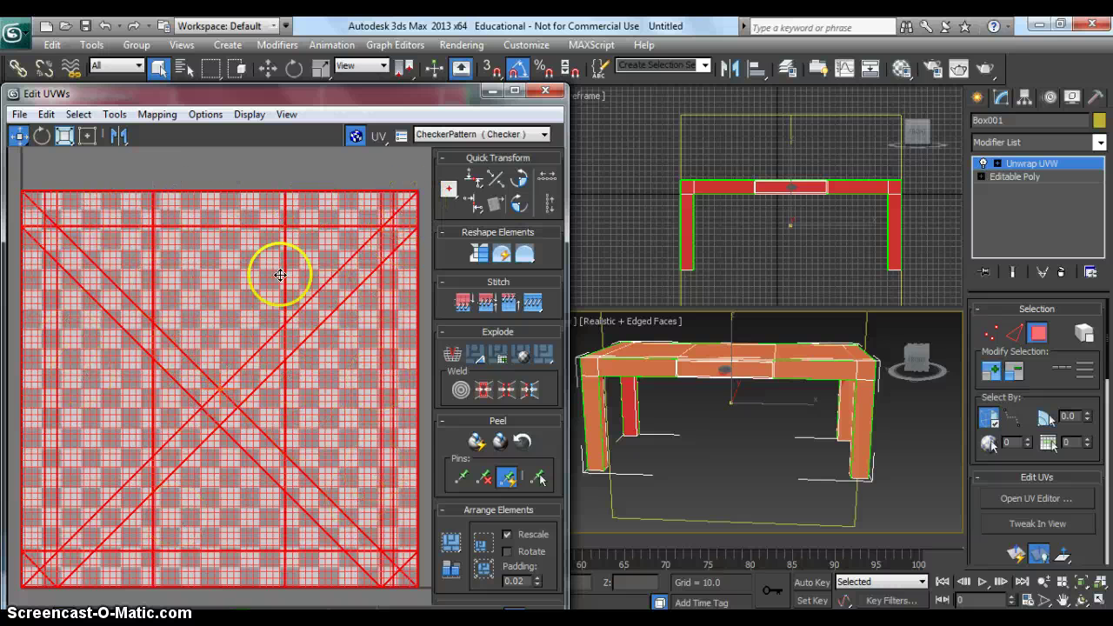
{"action": "scroll", "coordinate": [145, 288], "scroll_direction": "down", "scroll_amount": 3}
{"action": "scroll", "coordinate": [144, 283], "scroll_direction": "down", "scroll_amount": 5}
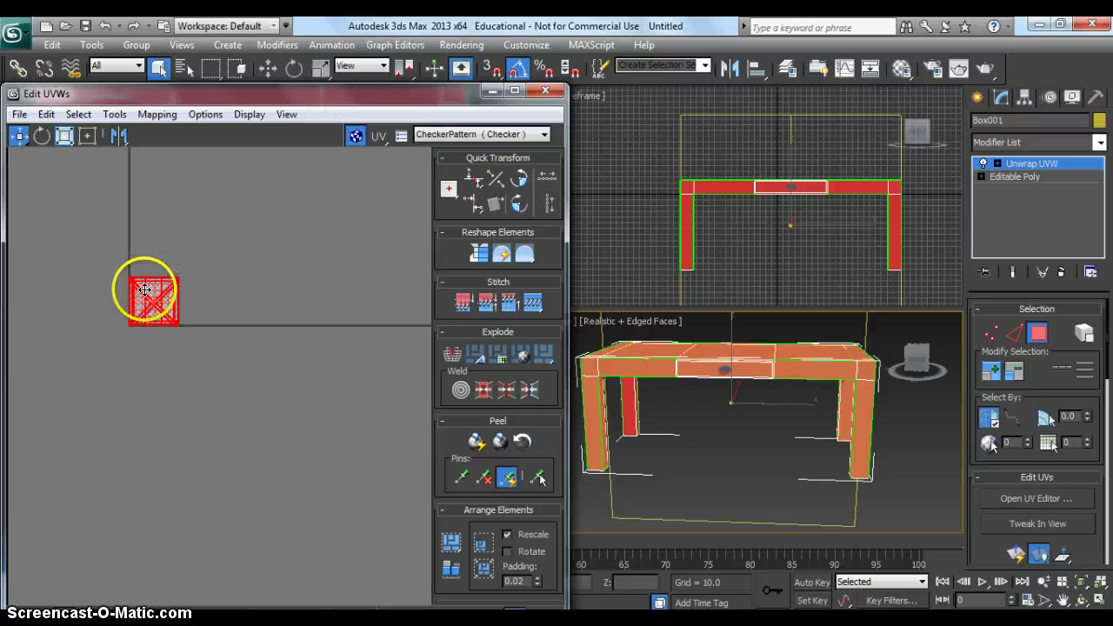
{"action": "scroll", "coordinate": [152, 295], "scroll_direction": "up", "scroll_amount": 3}
{"action": "scroll", "coordinate": [154, 304], "scroll_direction": "up", "scroll_amount": 1}
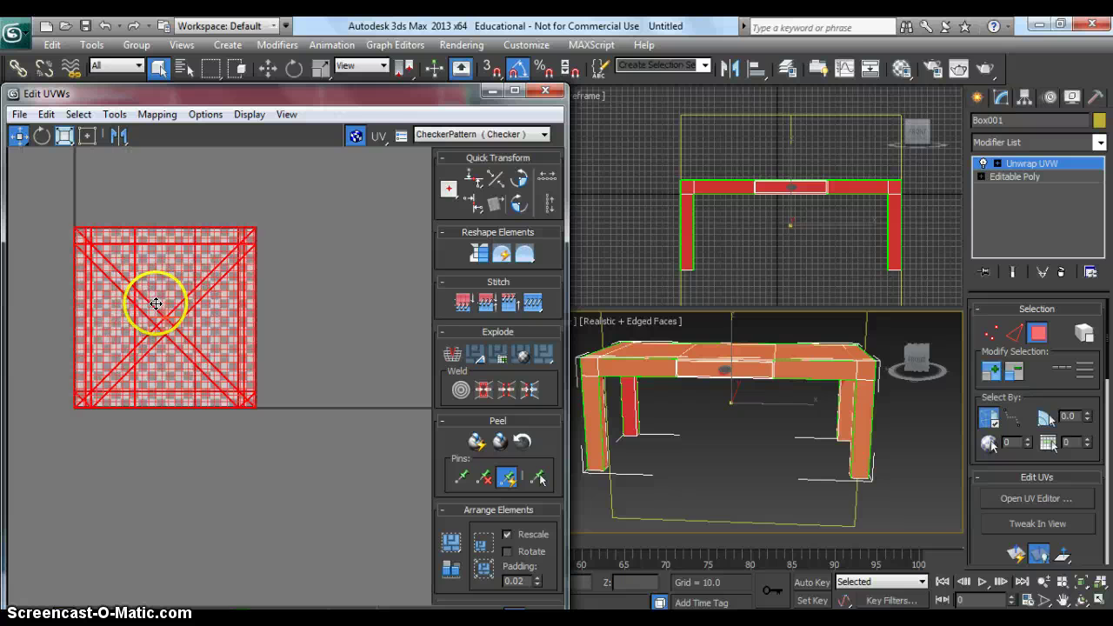
{"action": "left_click", "coordinate": [357, 134]}
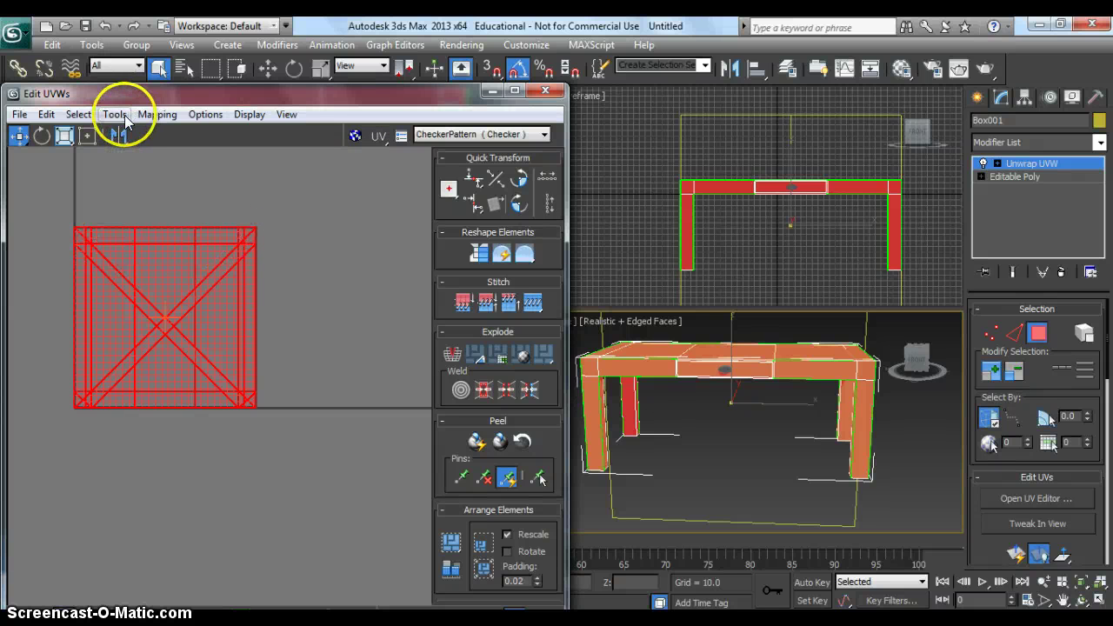
Apply Flatten Mapping to the UVs with face angle threshold 45.0, spacing 0.02, and normalize, rotate and fill holes enabled.
{"action": "left_click", "coordinate": [155, 115]}
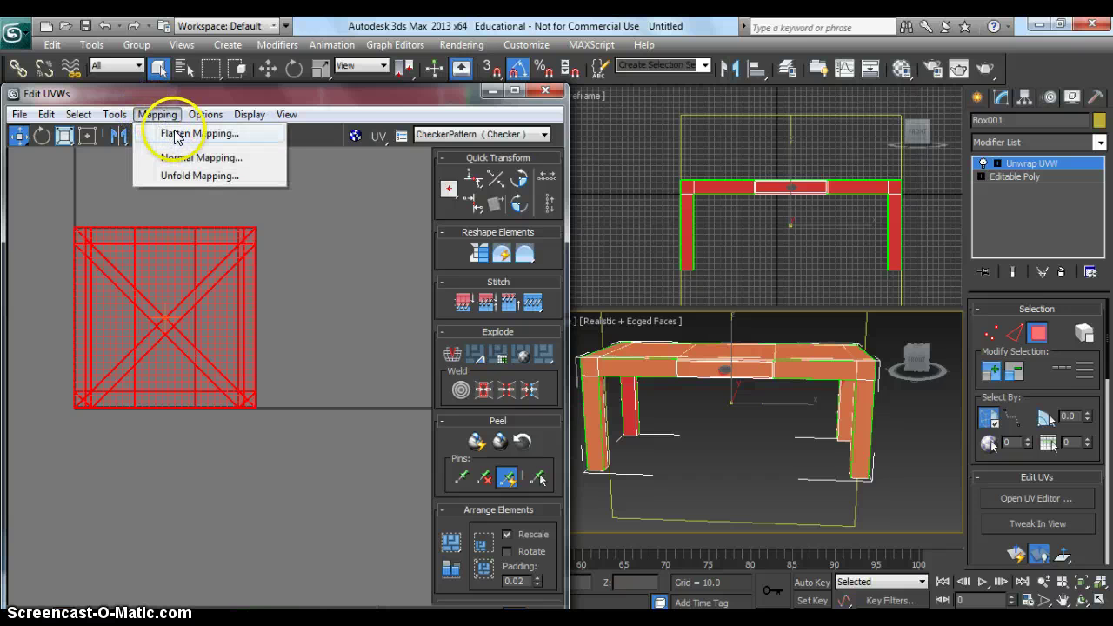
{"action": "left_click", "coordinate": [177, 135]}
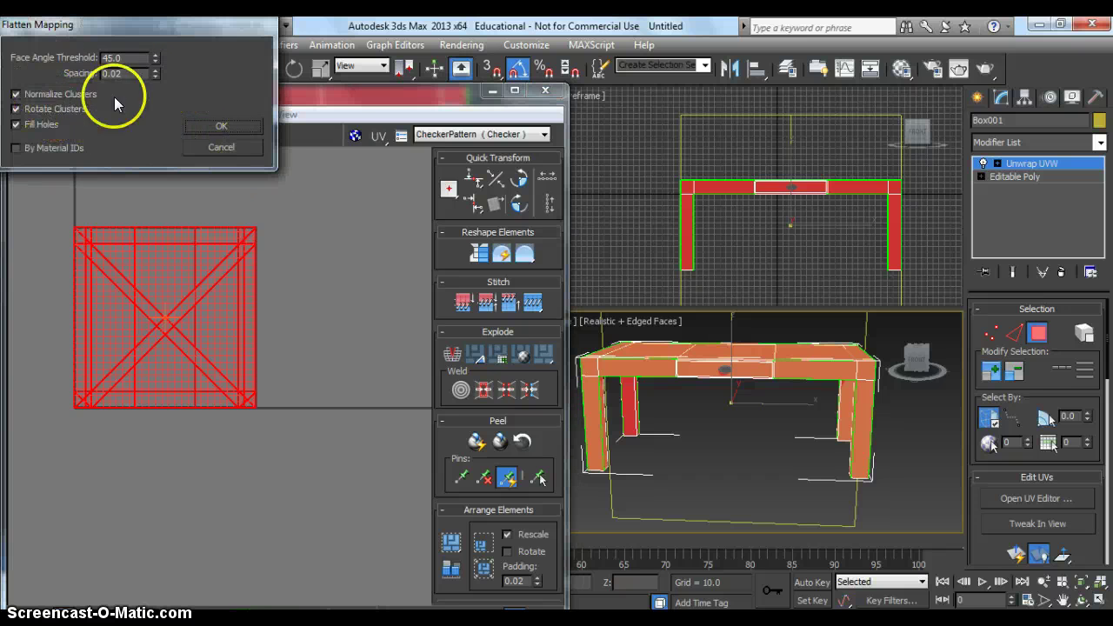
{"action": "left_click", "coordinate": [228, 126]}
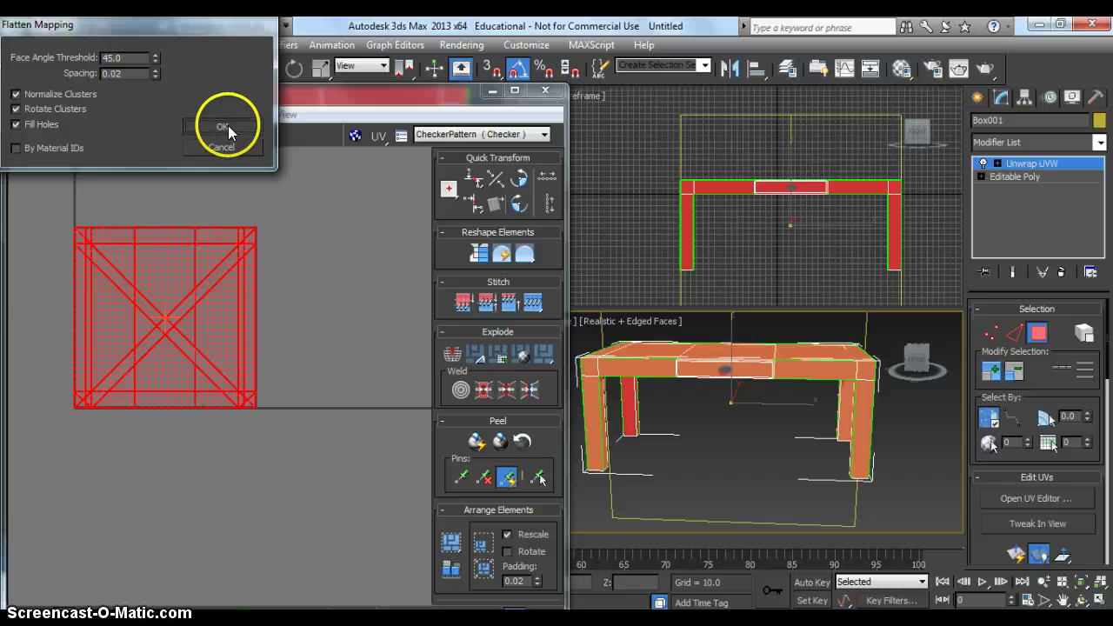
{"action": "scroll", "coordinate": [151, 292], "scroll_direction": "up", "scroll_amount": 4}
{"action": "scroll", "coordinate": [152, 291], "scroll_direction": "down", "scroll_amount": 4}
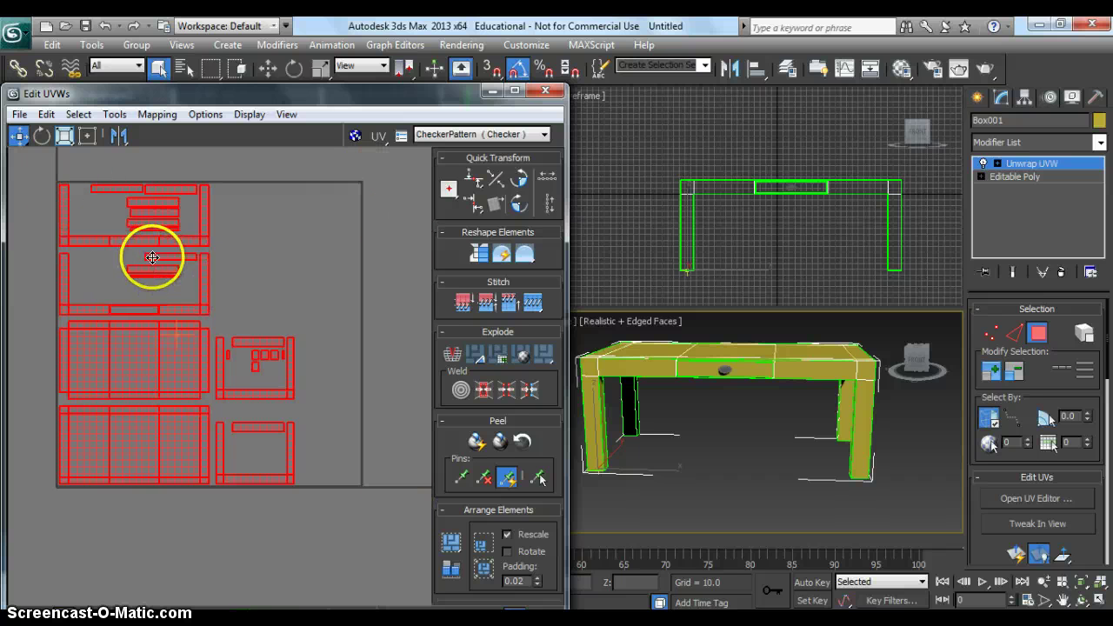
Switch the Unwrap UVW selection level from polygons to edges.
{"action": "left_click", "coordinate": [216, 300]}
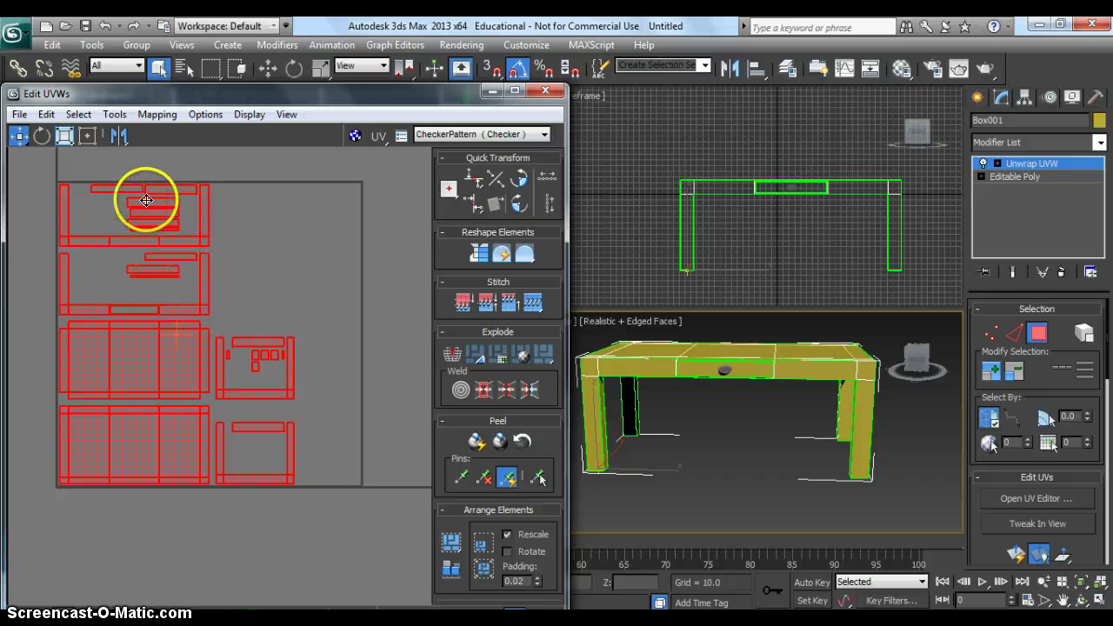
{"action": "scroll", "coordinate": [146, 201], "scroll_direction": "up", "scroll_amount": 1}
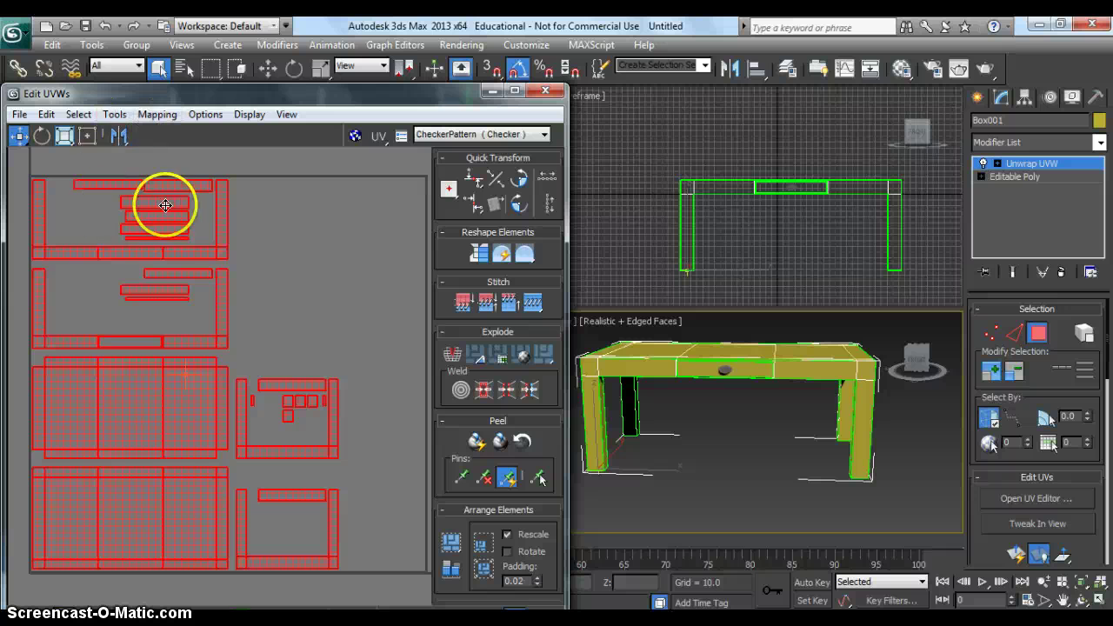
{"action": "left_click", "coordinate": [951, 296]}
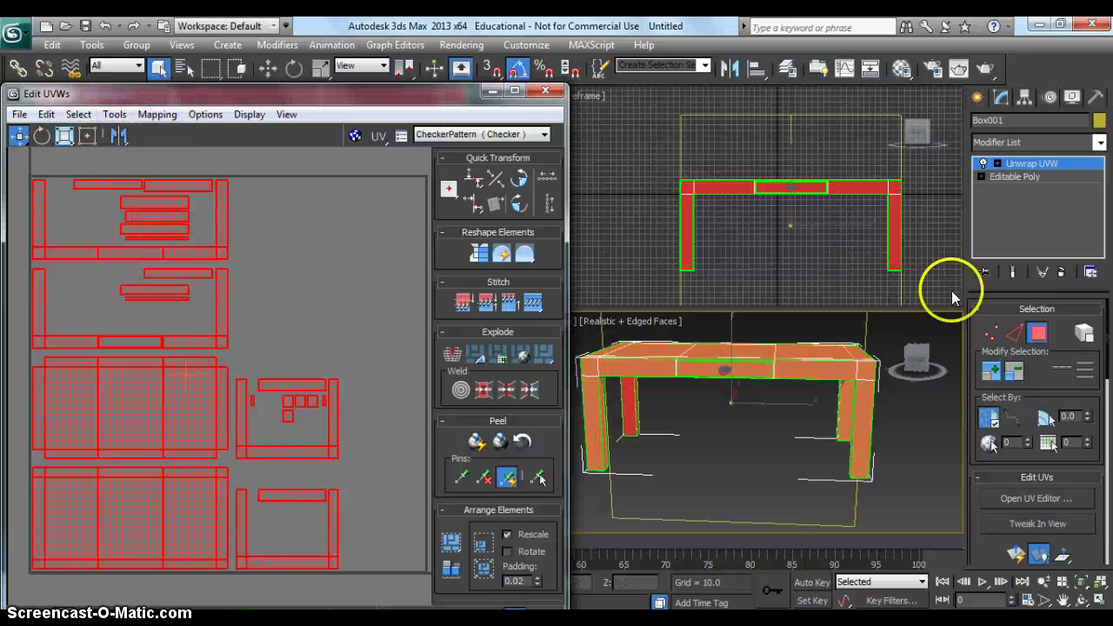
{"action": "left_click", "coordinate": [1016, 331]}
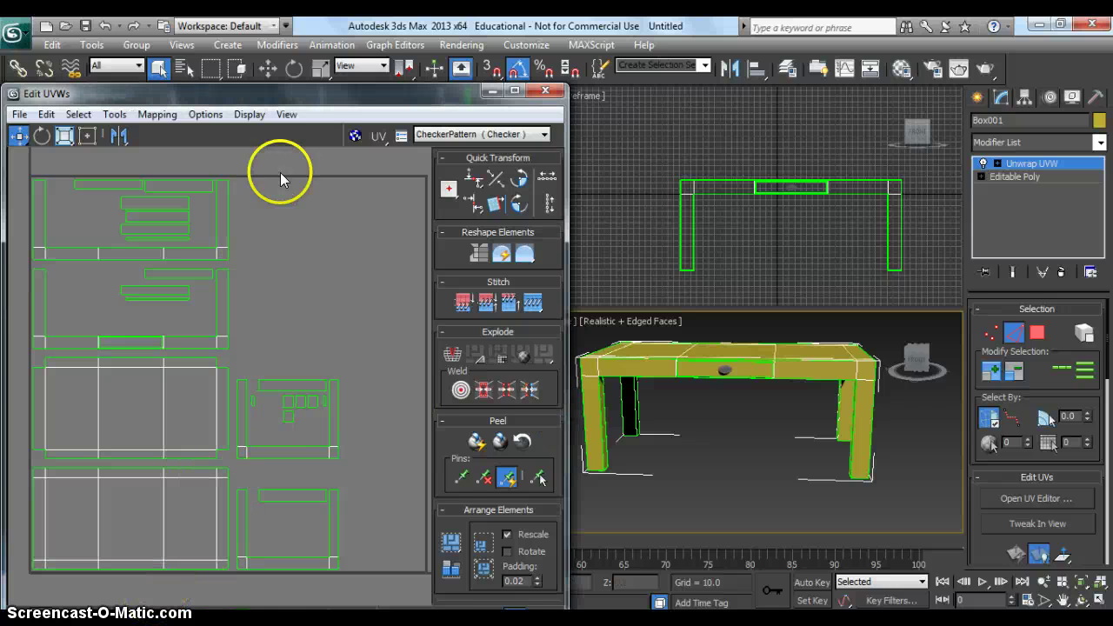
Use element selection to highlight the tabletop UV shell and a short-side shell in turn.
{"action": "left_click_drag", "start_coordinate": [307, 90], "coordinate": [312, 60]}
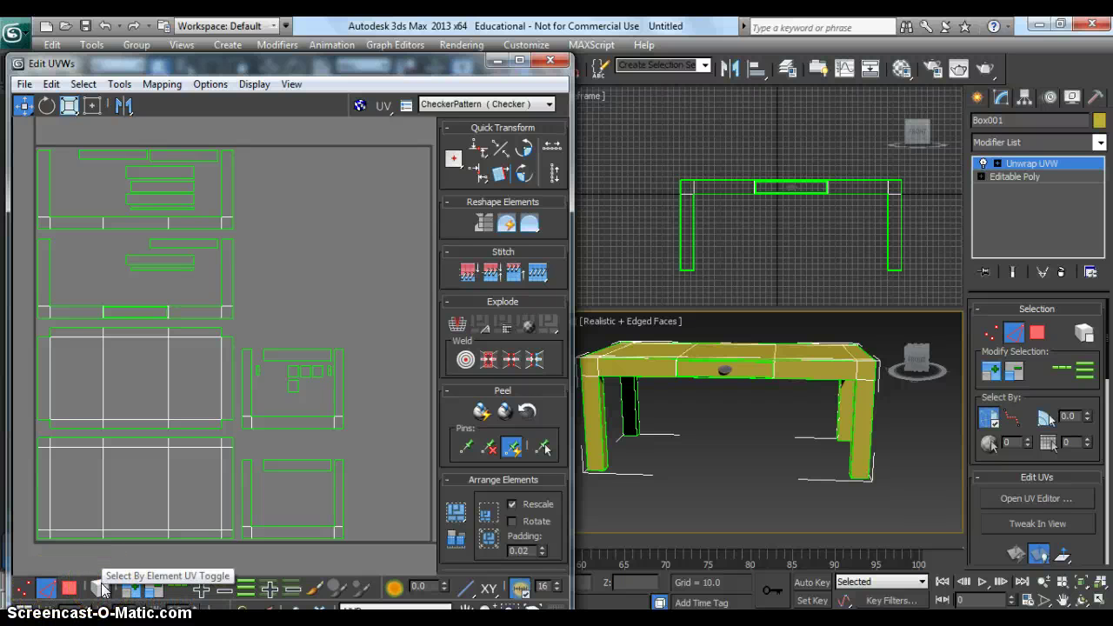
{"action": "left_click", "coordinate": [211, 514]}
{"action": "left_click", "coordinate": [171, 507]}
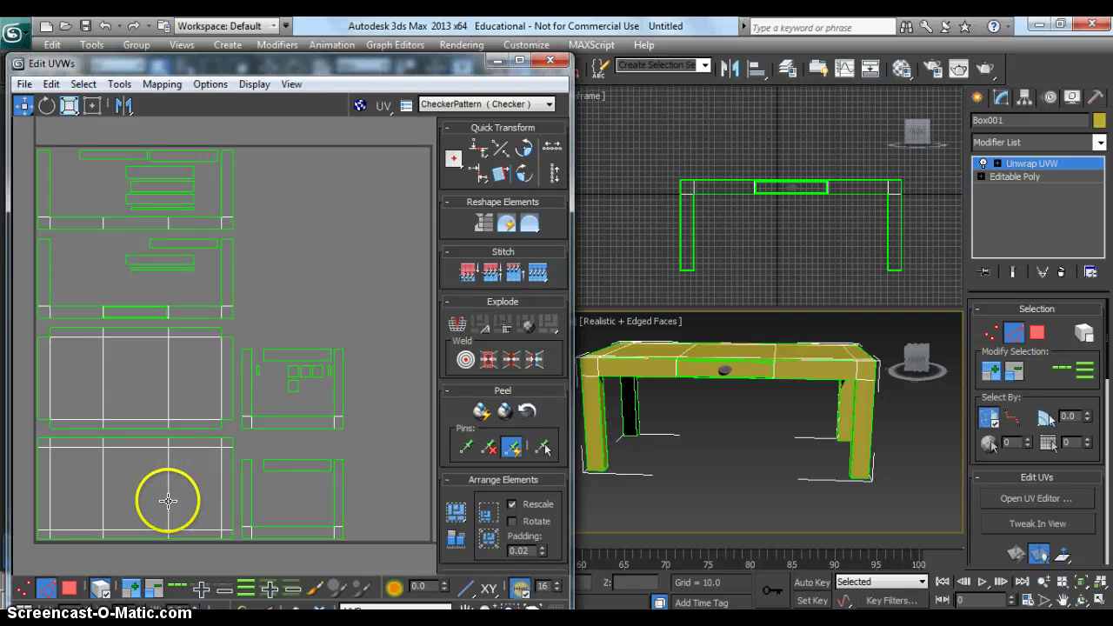
{"action": "left_click", "coordinate": [168, 501]}
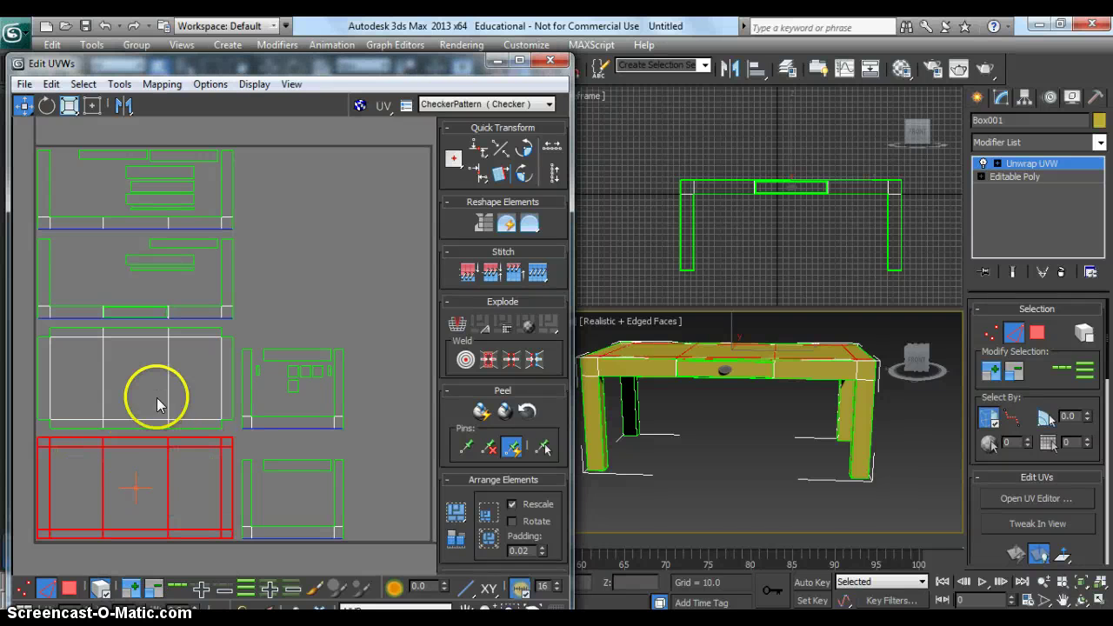
{"action": "left_click", "coordinate": [250, 387]}
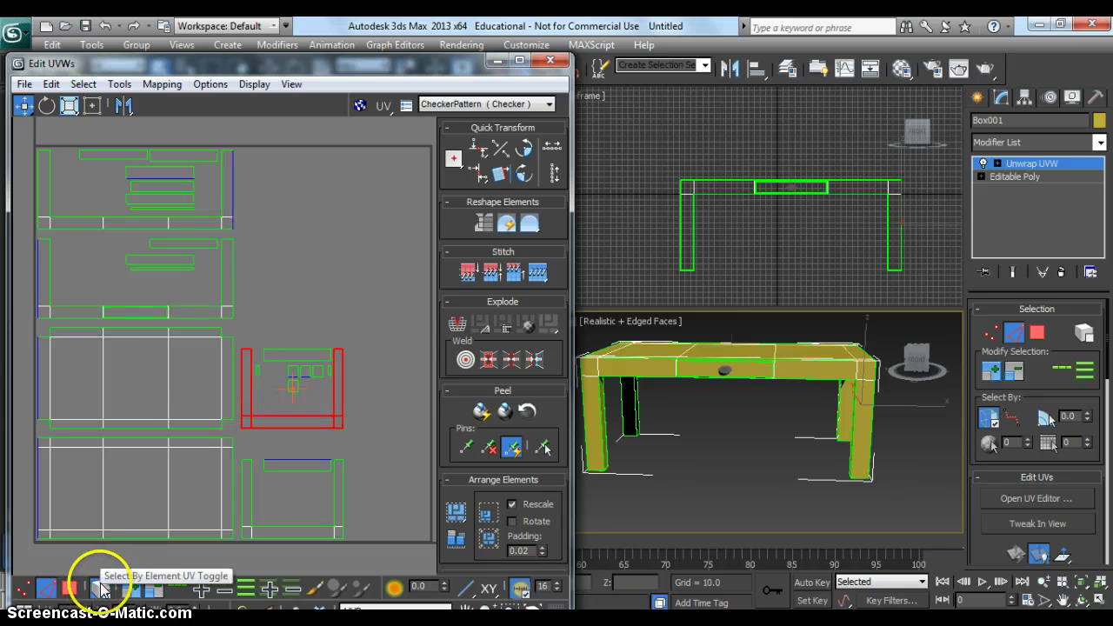
Select the full upper long border of the tabletop UV shell and stitch the table's drawer-side shell to it.
{"action": "left_click", "coordinate": [202, 436]}
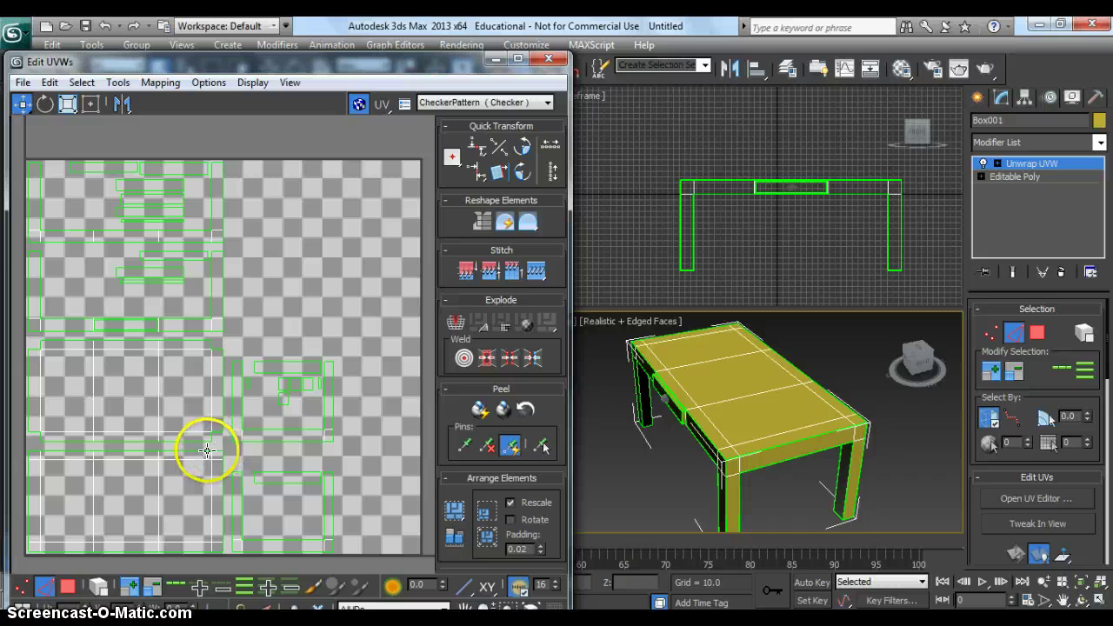
{"action": "left_click", "coordinate": [203, 450]}
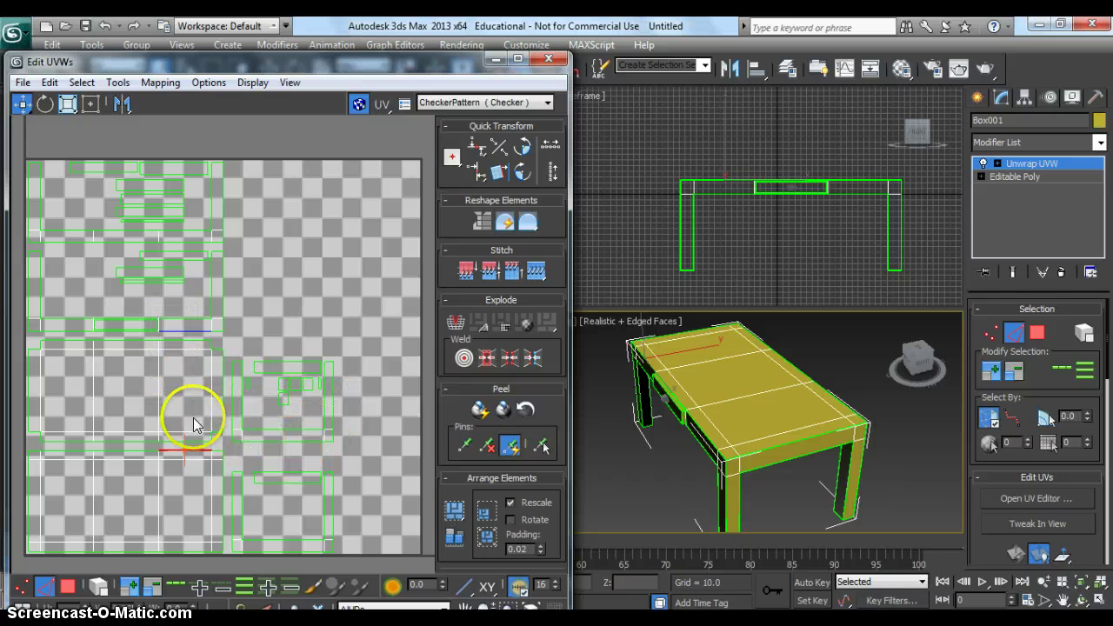
{"action": "left_click", "coordinate": [115, 450], "text": "ctrl"}
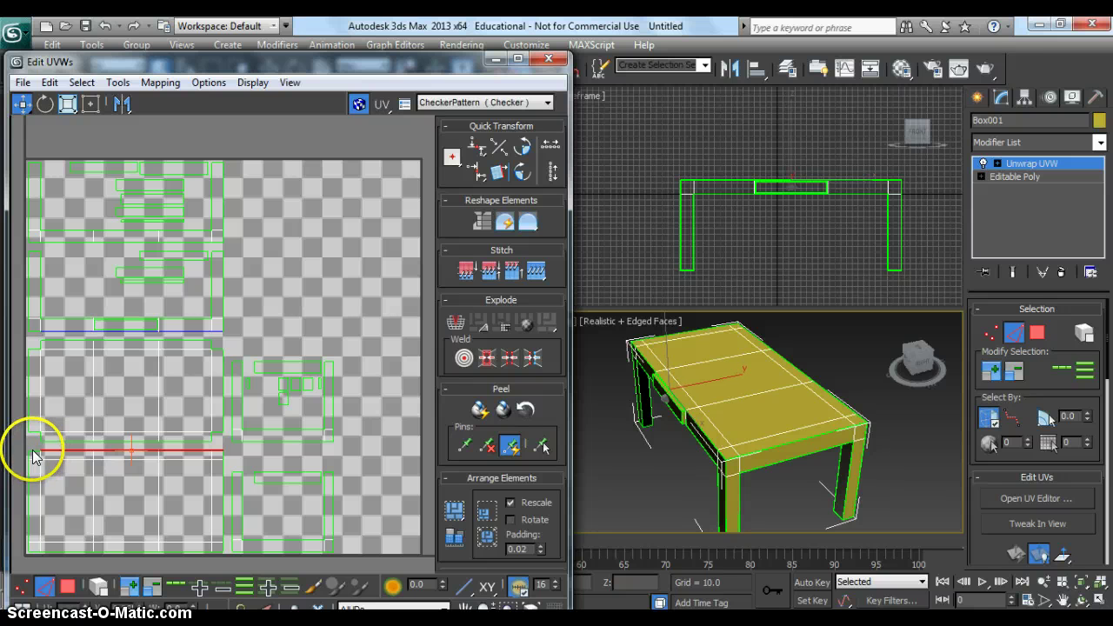
{"action": "left_click", "coordinate": [32, 449], "text": "ctrl"}
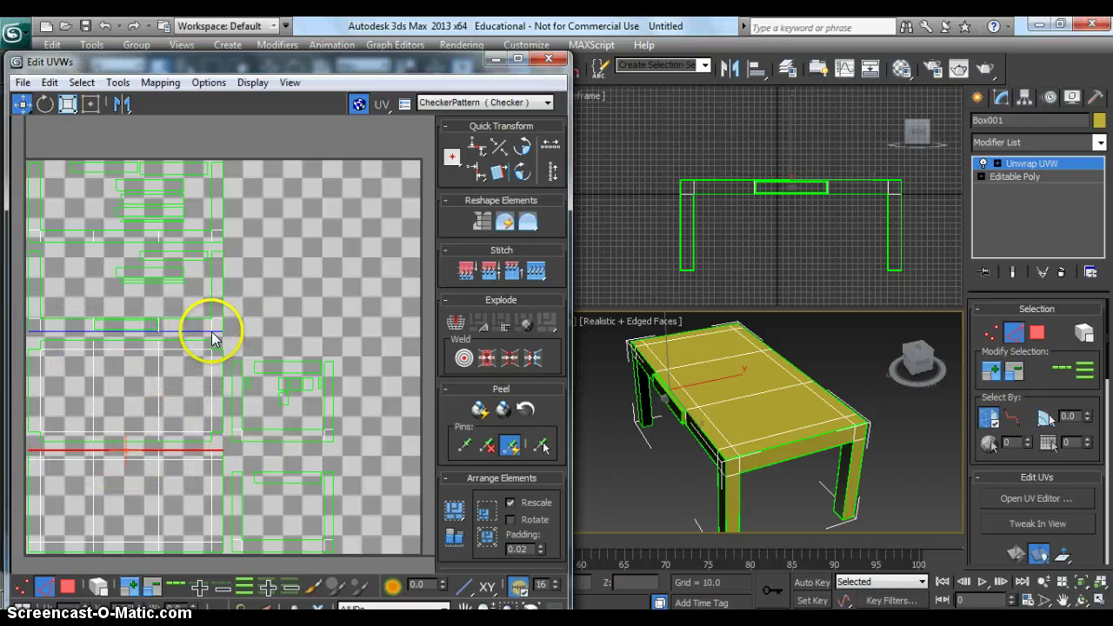
{"action": "left_click", "coordinate": [537, 274]}
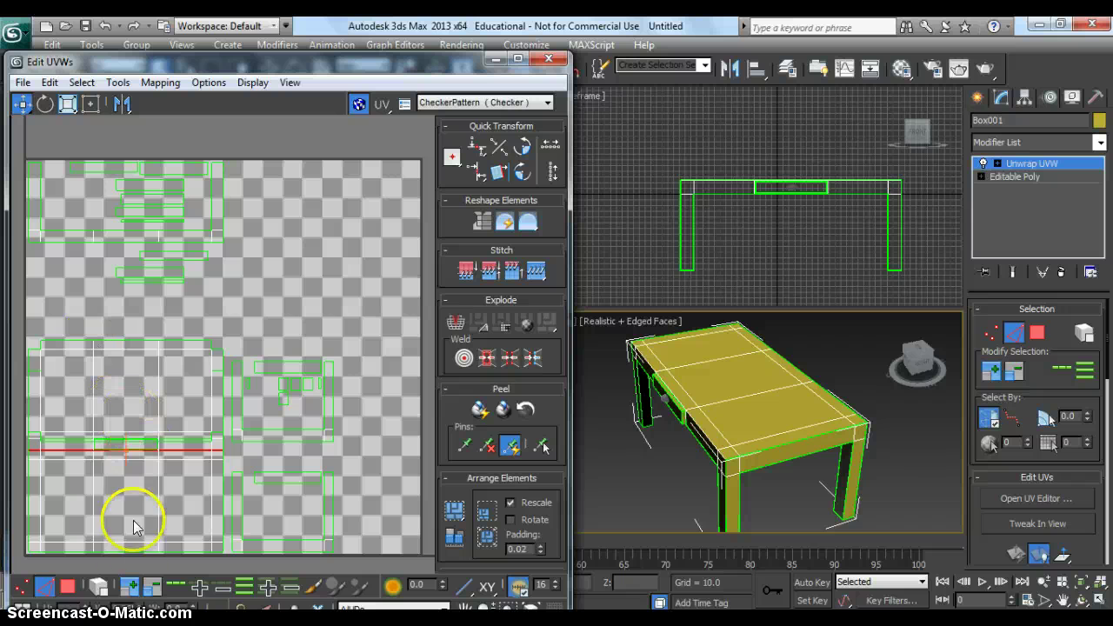
Select the whole stitched tabletop shell as an element and move it above the checkered UV square.
{"action": "left_click", "coordinate": [98, 588]}
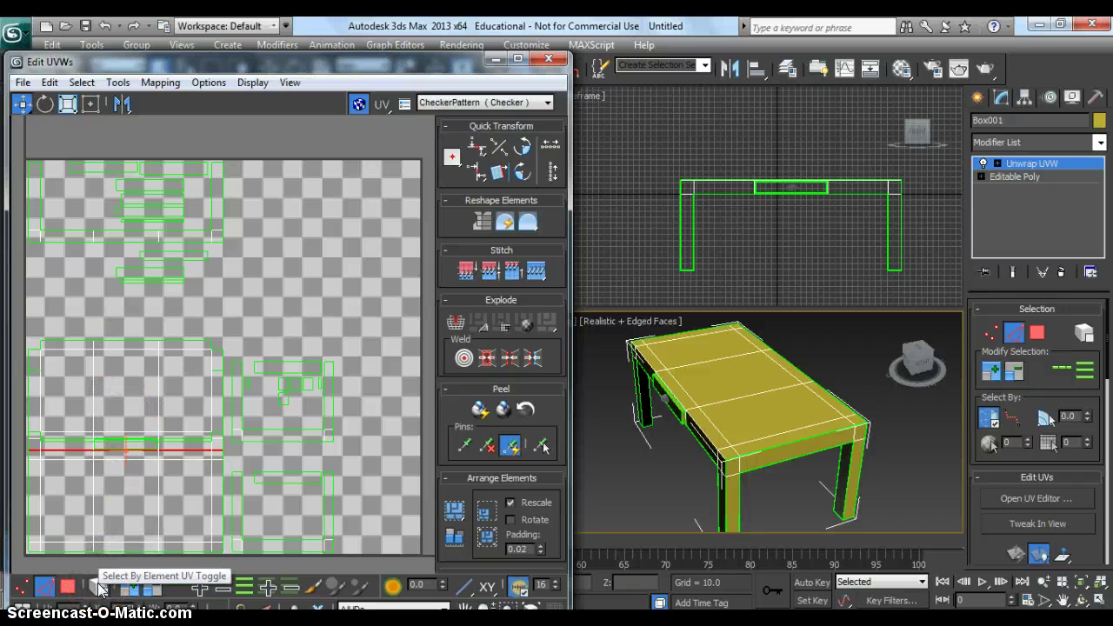
{"action": "left_click", "coordinate": [161, 491]}
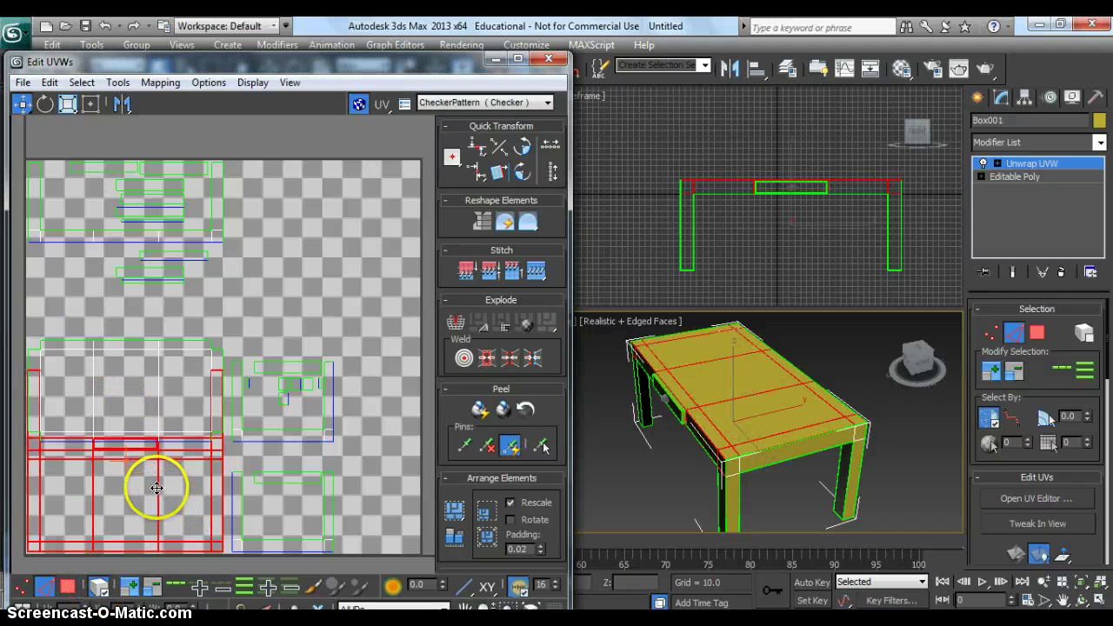
{"action": "scroll", "coordinate": [157, 488], "scroll_direction": "down", "scroll_amount": 4}
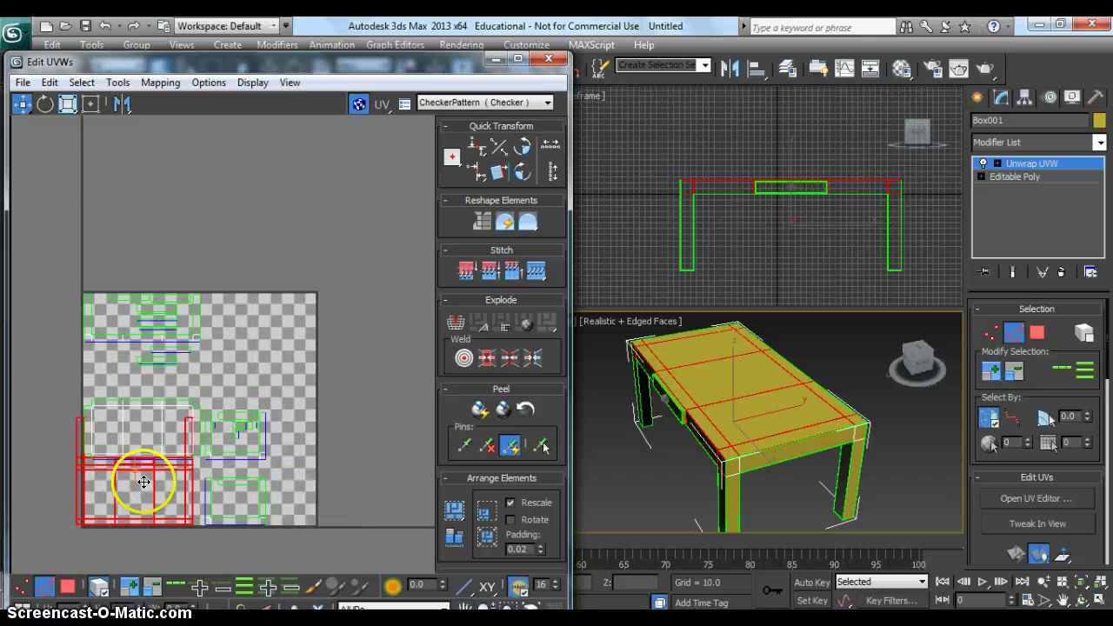
{"action": "left_click_drag", "start_coordinate": [144, 482], "coordinate": [217, 212]}
{"action": "scroll", "coordinate": [217, 211], "scroll_direction": "up", "scroll_amount": 1}
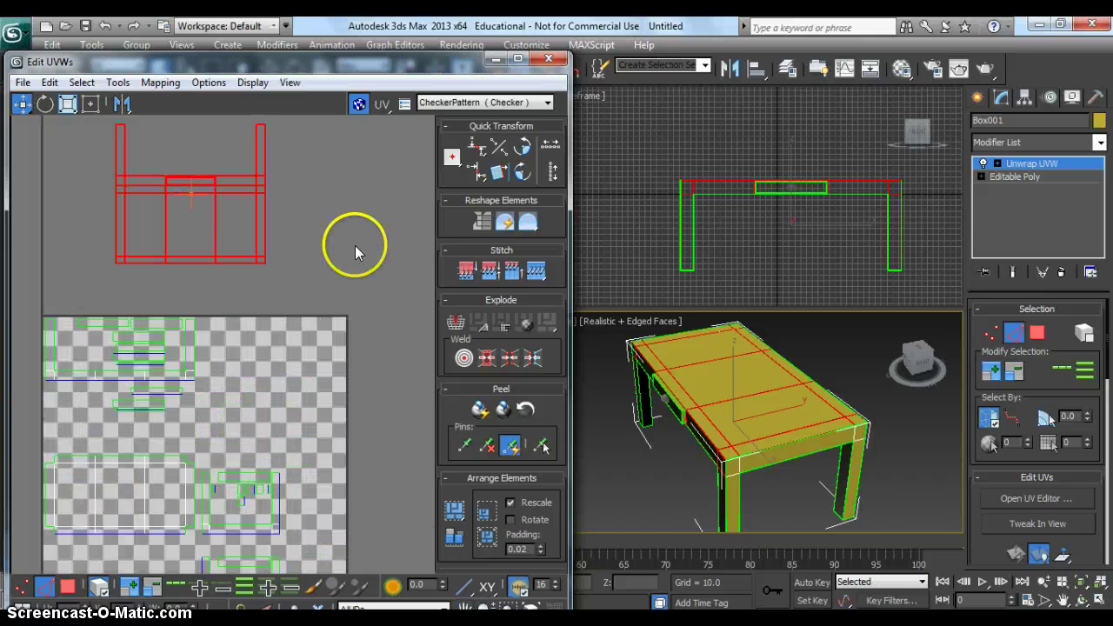
Examine which table faces the stitched shell's polygons belong to, checking the middle tabletop polygon and the strip above it.
{"action": "left_click", "coordinate": [67, 588]}
{"action": "left_click", "coordinate": [183, 228]}
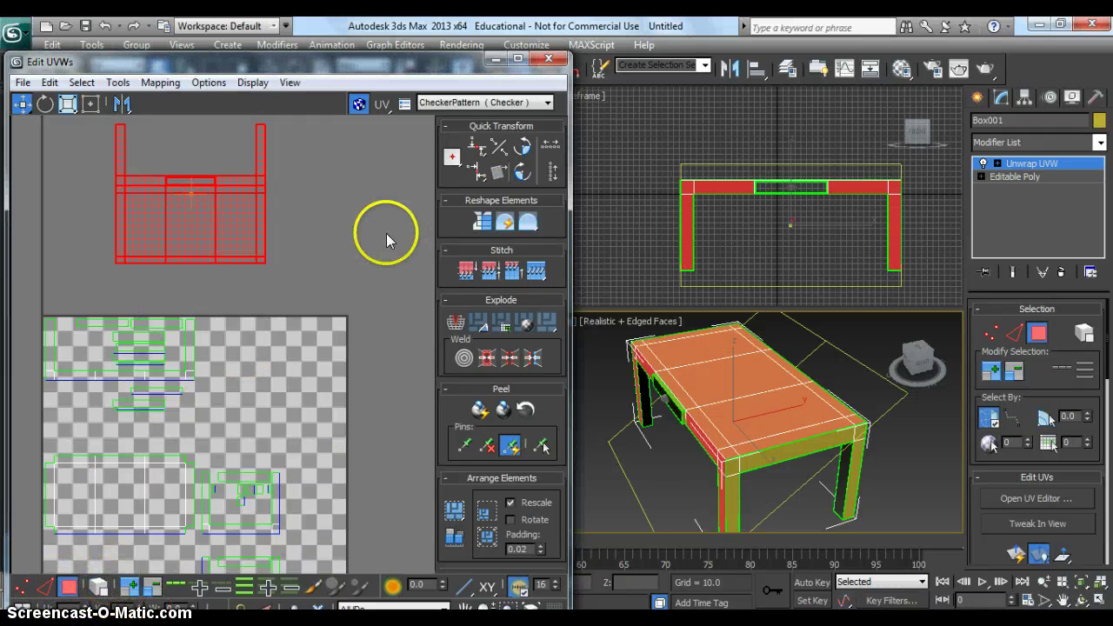
{"action": "left_click", "coordinate": [296, 228]}
{"action": "left_click", "coordinate": [198, 224]}
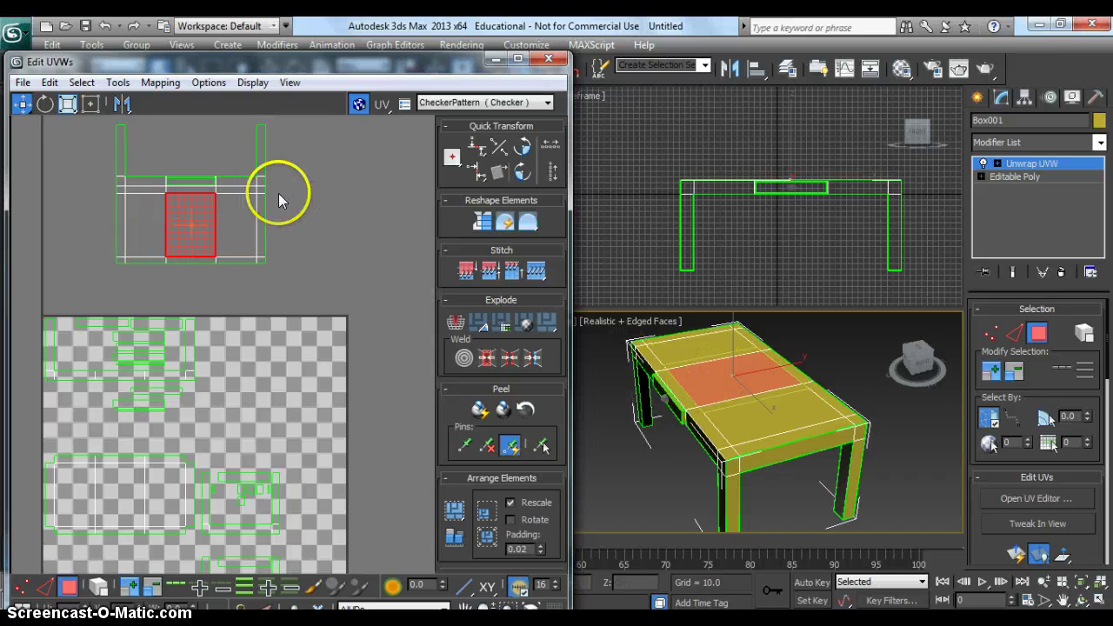
{"action": "left_click", "coordinate": [185, 188]}
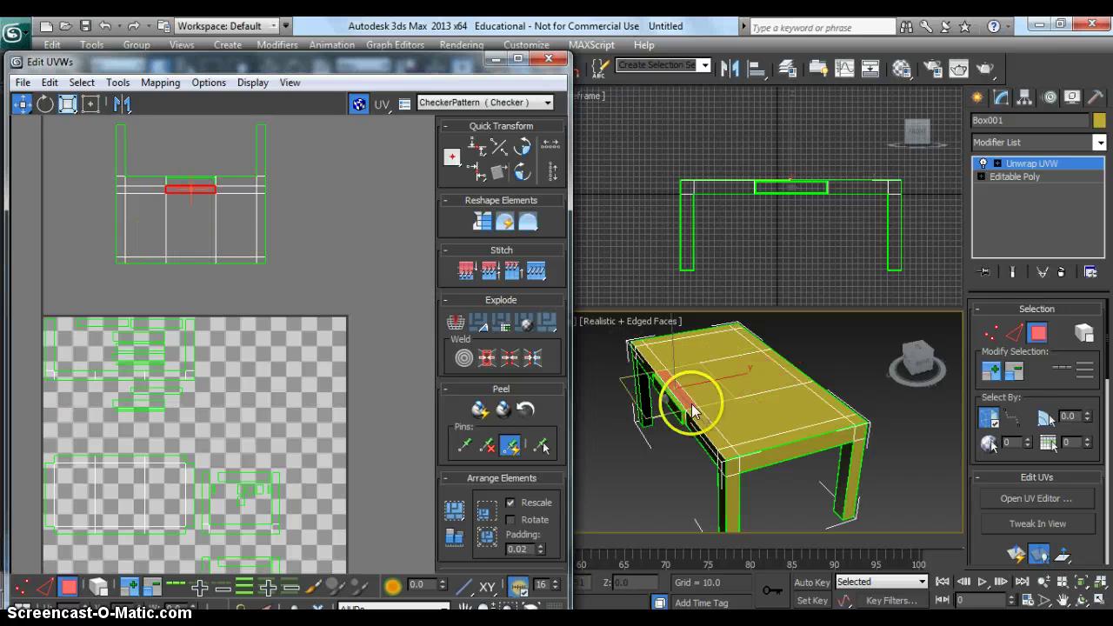
{"action": "left_click", "coordinate": [261, 163]}
{"action": "left_click", "coordinate": [290, 225]}
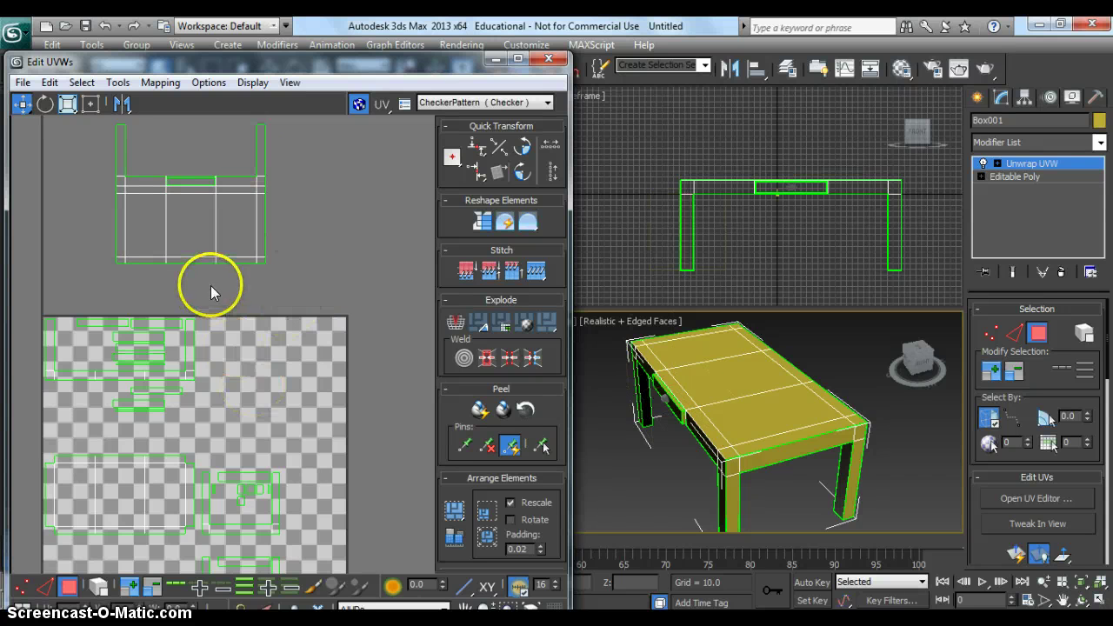
Select the full lower long border edge of the tabletop shell and stitch the back-side shell with its legs to it.
{"action": "left_click", "coordinate": [45, 590]}
{"action": "left_click", "coordinate": [45, 589]}
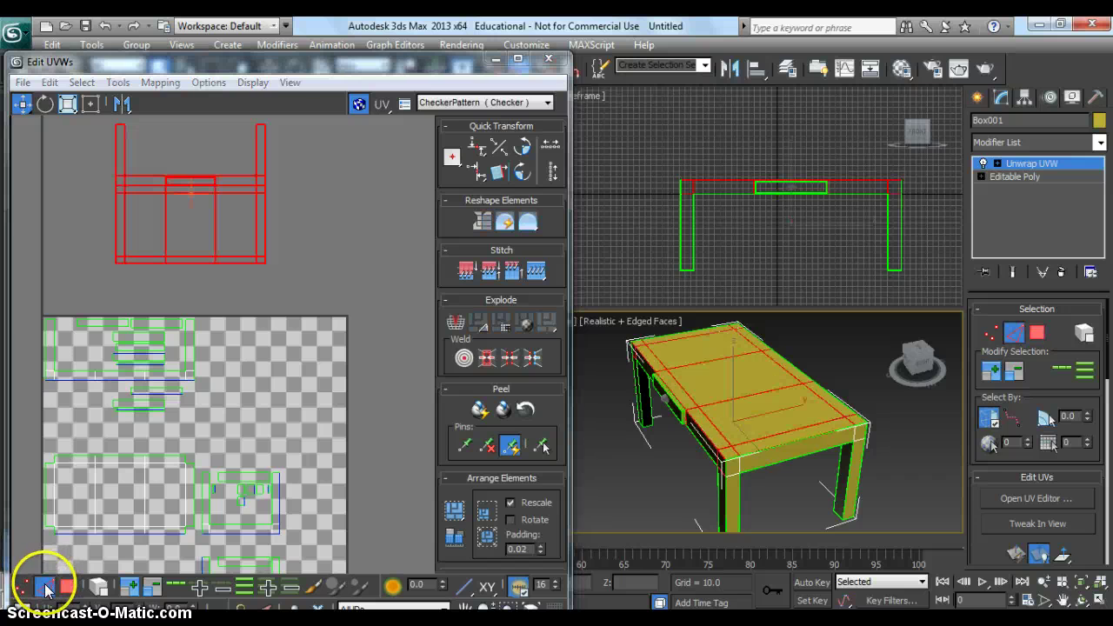
{"action": "left_click", "coordinate": [179, 270]}
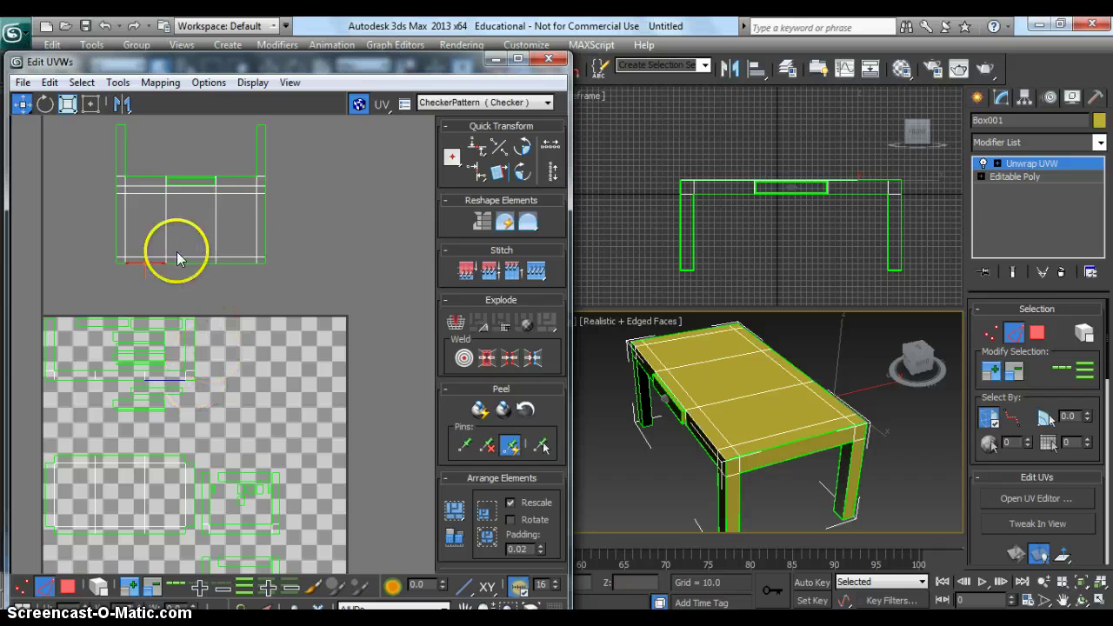
{"action": "left_click", "coordinate": [123, 264]}
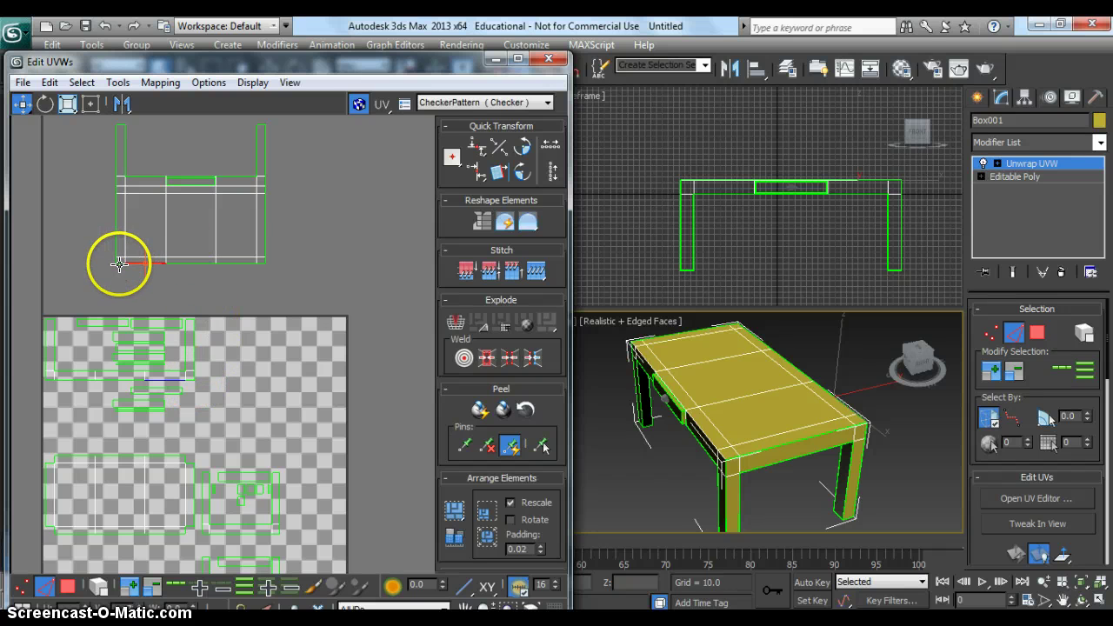
{"action": "left_click", "coordinate": [191, 262], "text": "ctrl"}
{"action": "left_click", "coordinate": [238, 262], "text": "ctrl"}
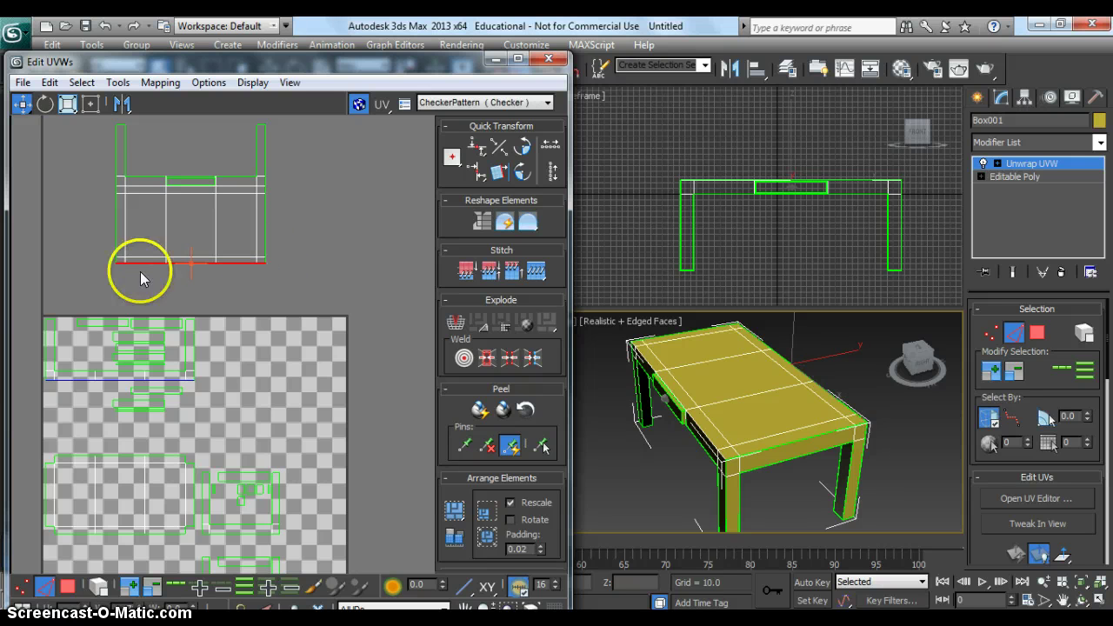
{"action": "left_click", "coordinate": [537, 272]}
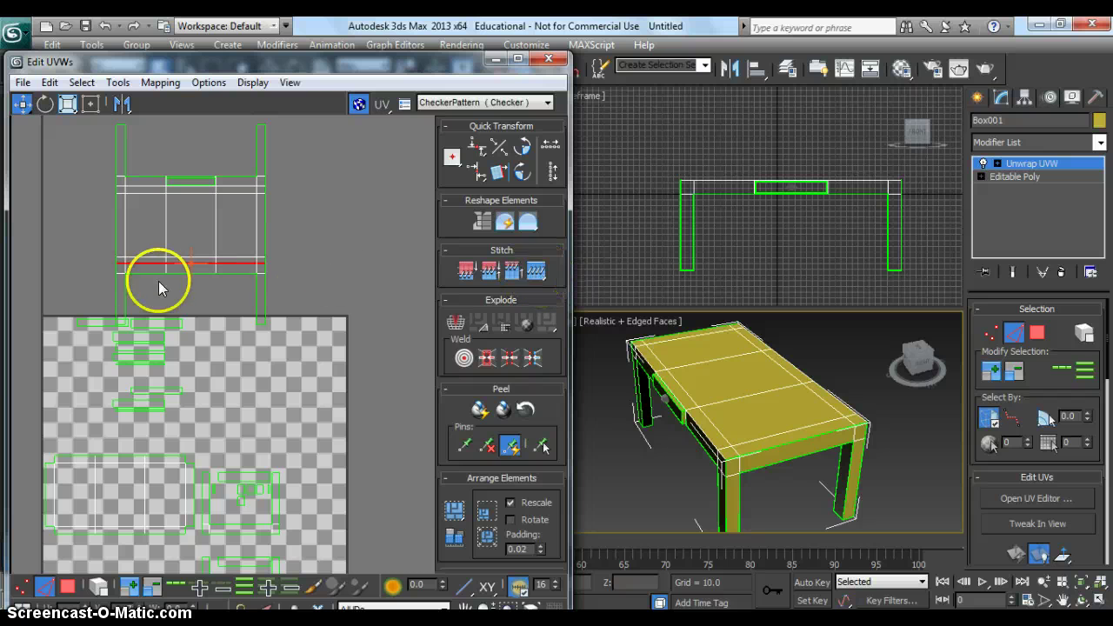
Select the tabletop shell with both long sides as an element and move it farther up and right, clear of the other shells.
{"action": "left_click", "coordinate": [96, 589]}
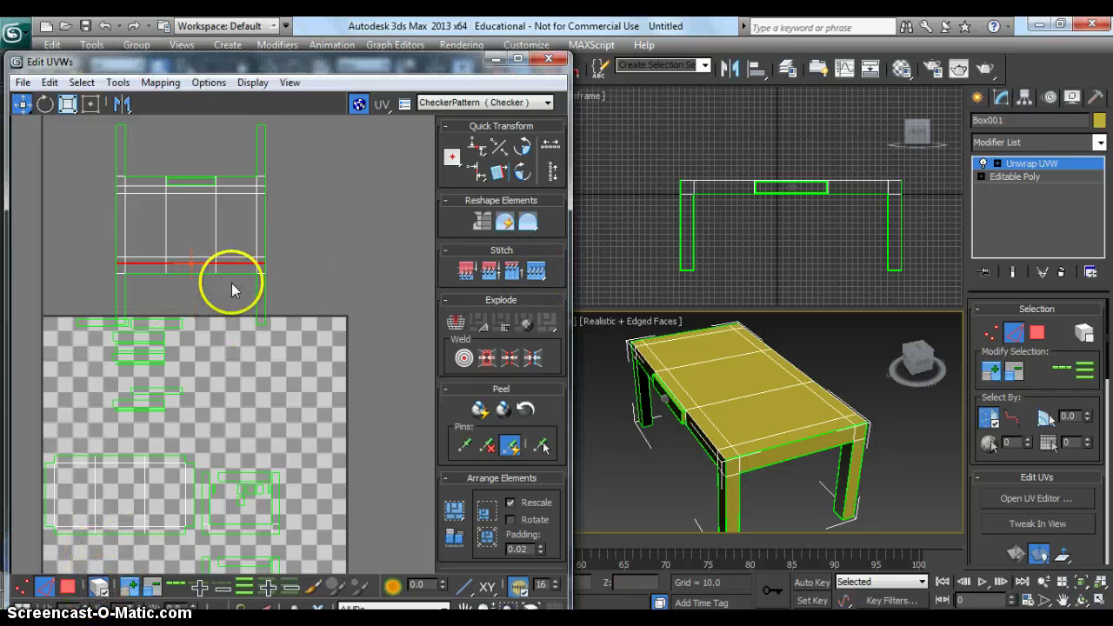
{"action": "left_click", "coordinate": [216, 252]}
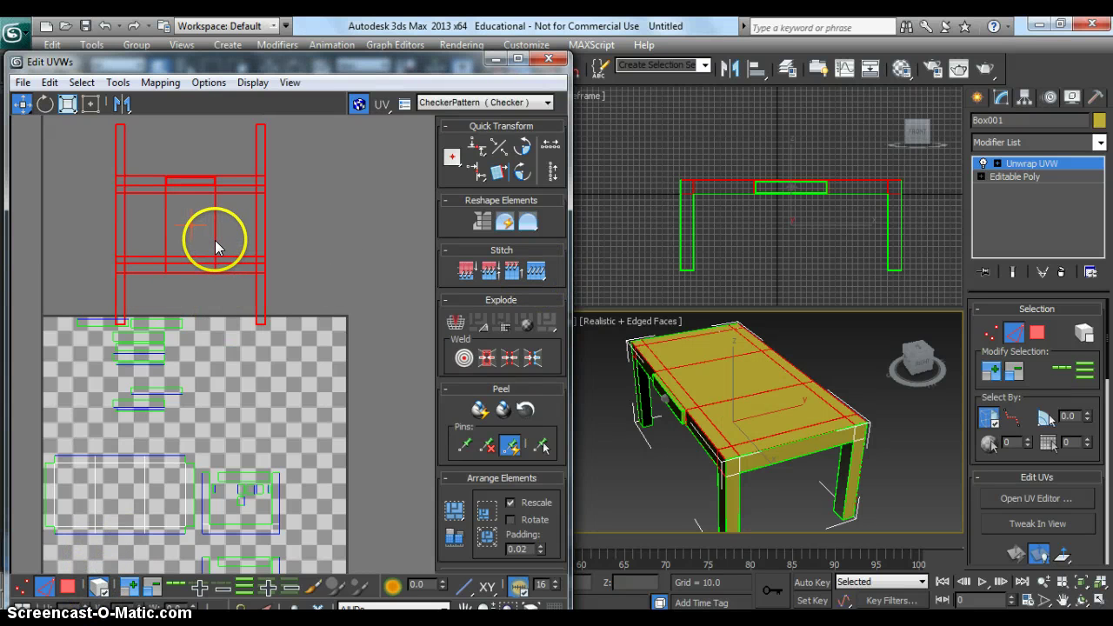
{"action": "left_click_drag", "start_coordinate": [217, 248], "coordinate": [292, 211]}
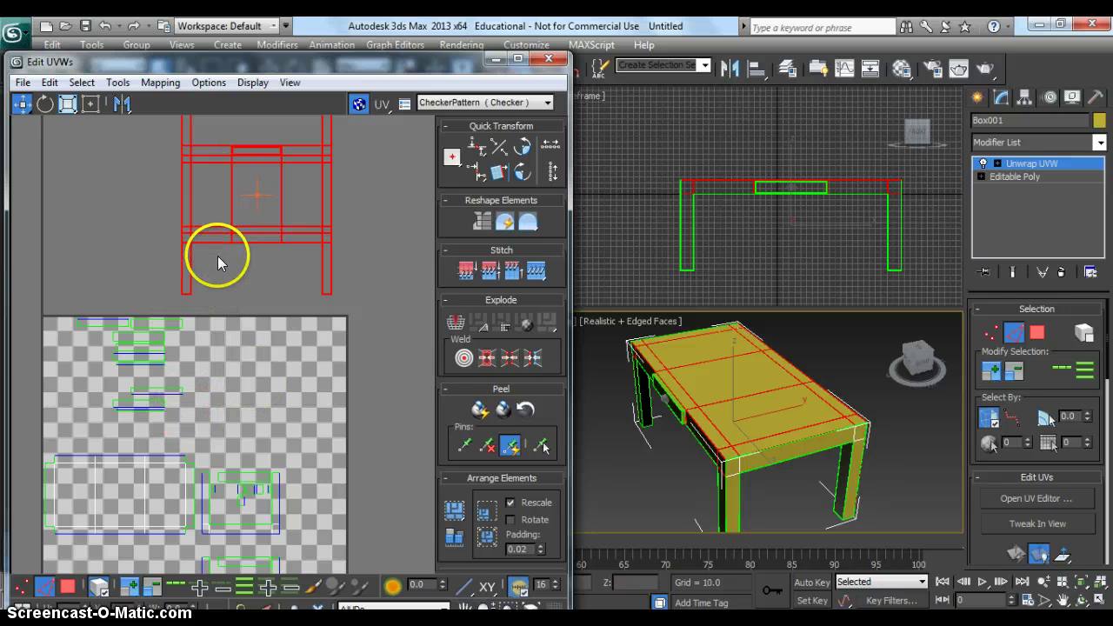
Check the underside shell and find where its upper border edge matches the tabletop shell, leaving nothing selected.
{"action": "left_click", "coordinate": [163, 450]}
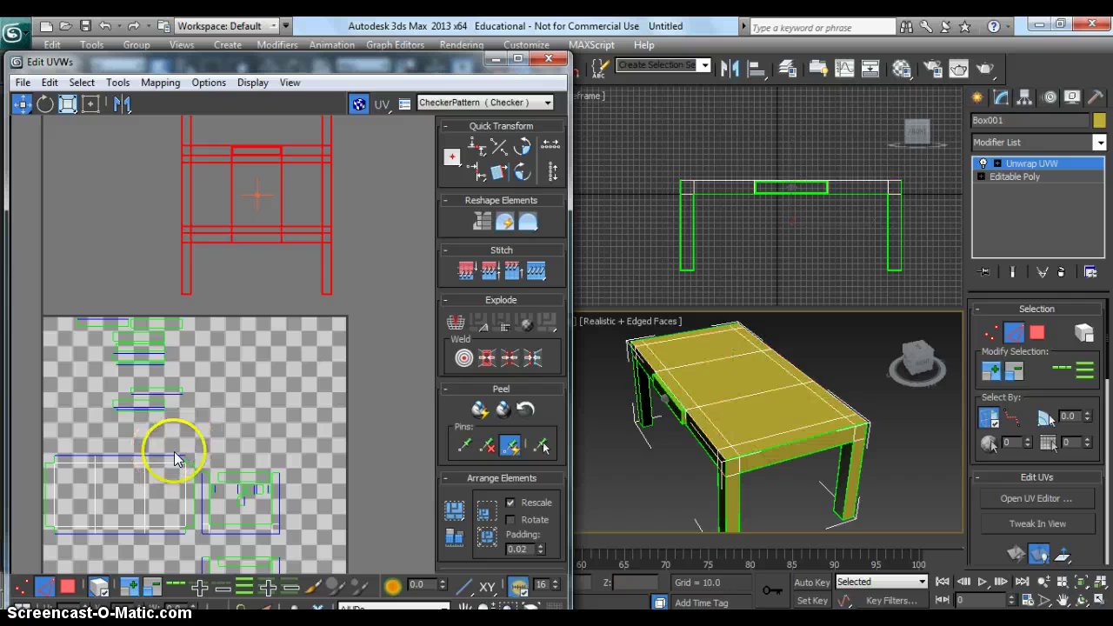
{"action": "left_click", "coordinate": [164, 463]}
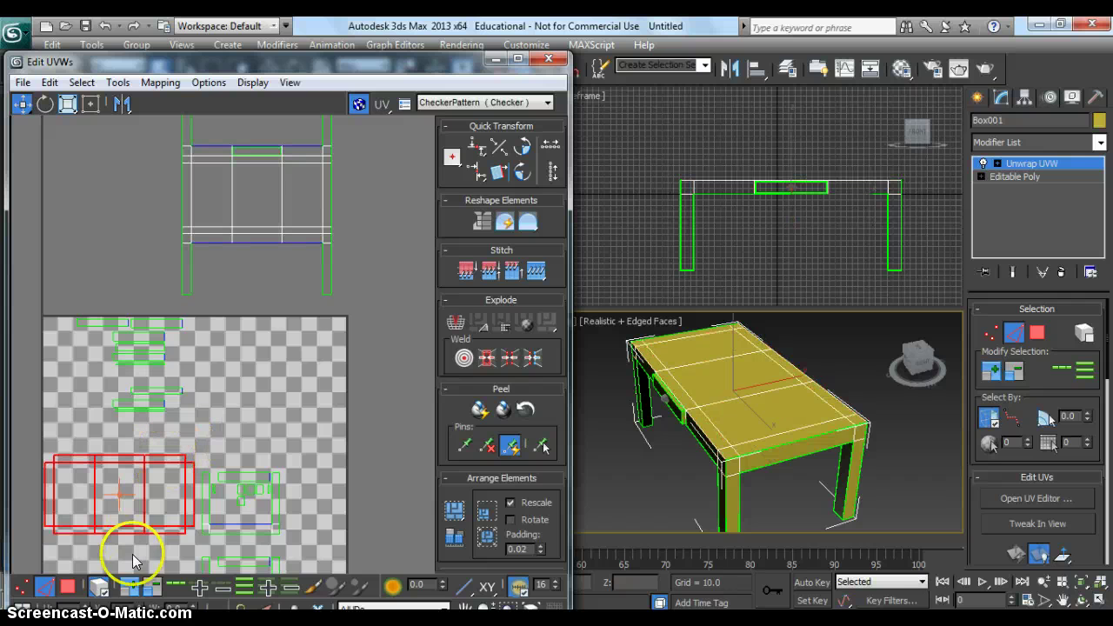
{"action": "left_click", "coordinate": [98, 586]}
{"action": "left_click", "coordinate": [159, 457]}
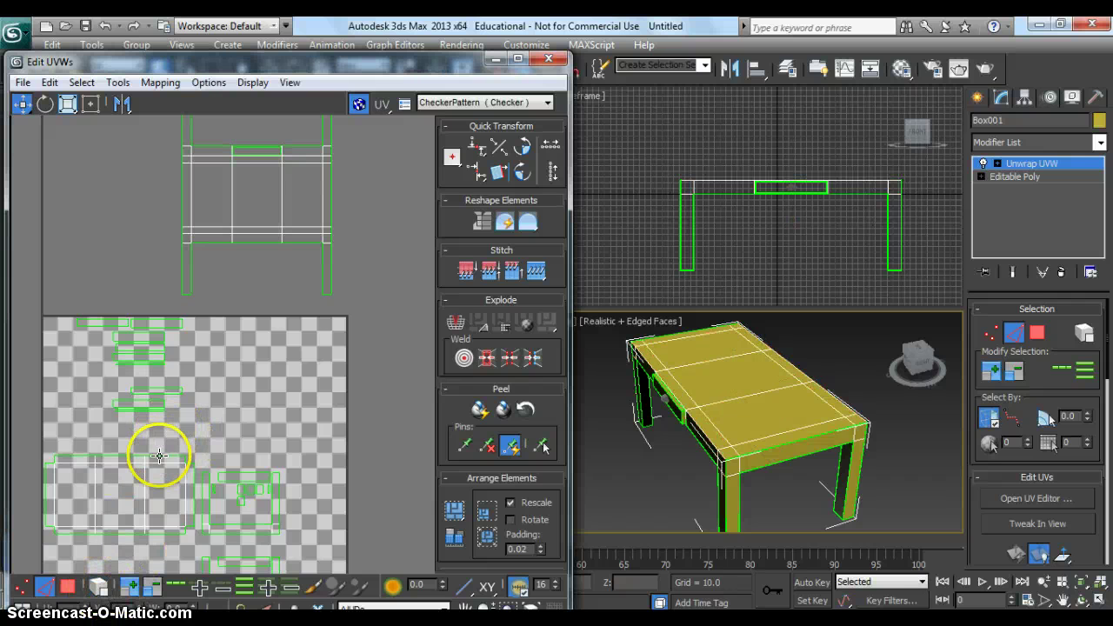
{"action": "left_click", "coordinate": [160, 453]}
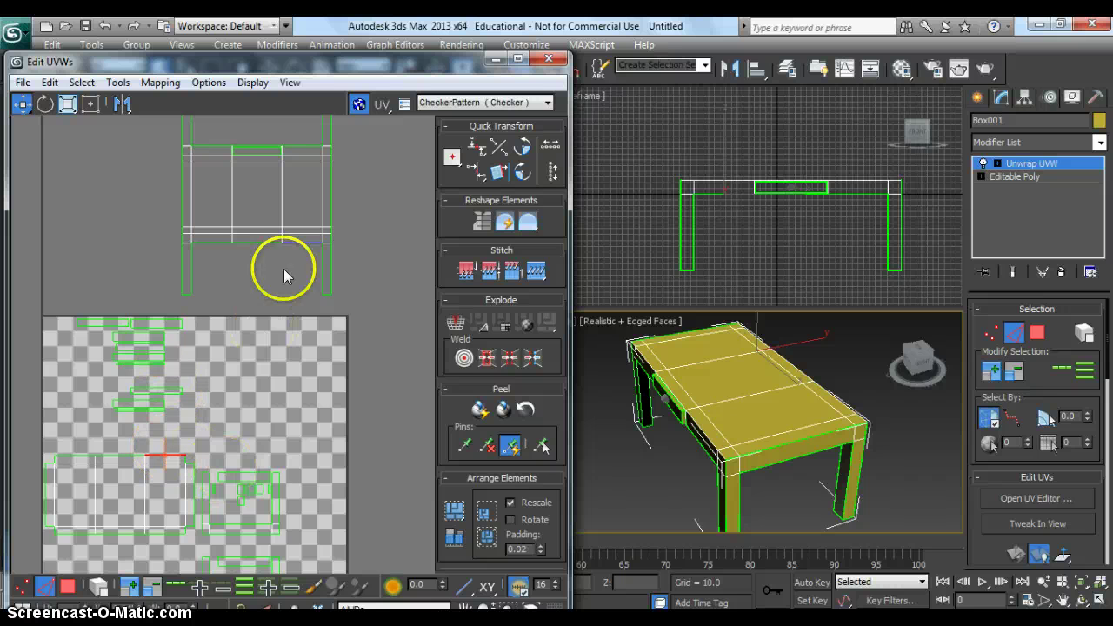
{"action": "left_click", "coordinate": [90, 304]}
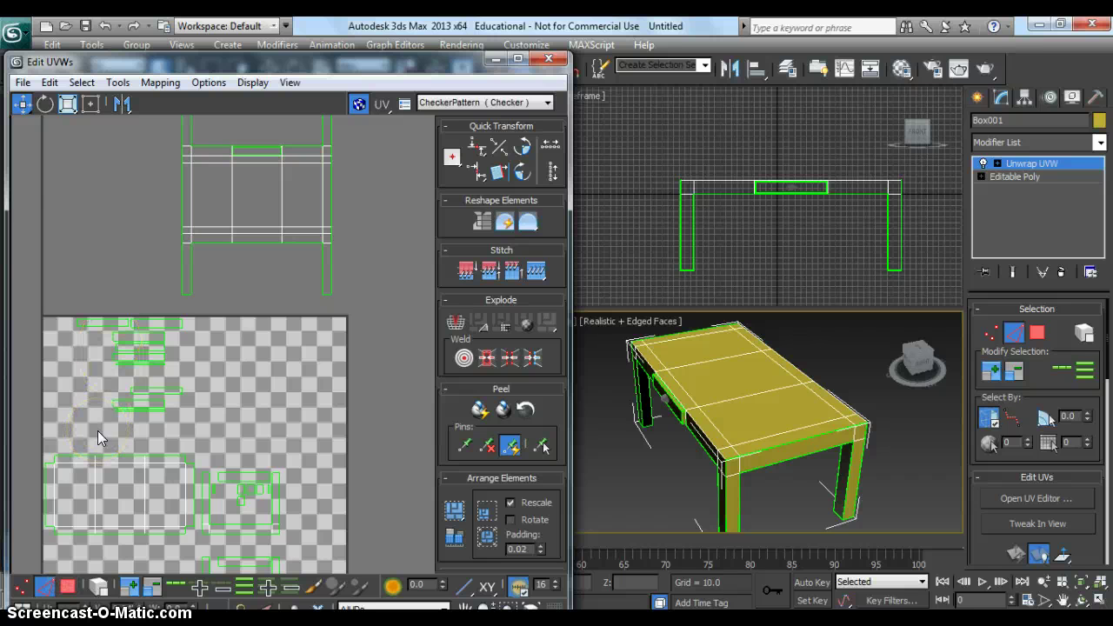
Pack all of the table's UV shells together so they fit inside the texture square.
{"action": "left_click_drag", "start_coordinate": [93, 433], "coordinate": [69, 477]}
{"action": "left_click", "coordinate": [40, 606]}
{"action": "middle_click_drag", "start_coordinate": [205, 609], "coordinate": [204, 435]}
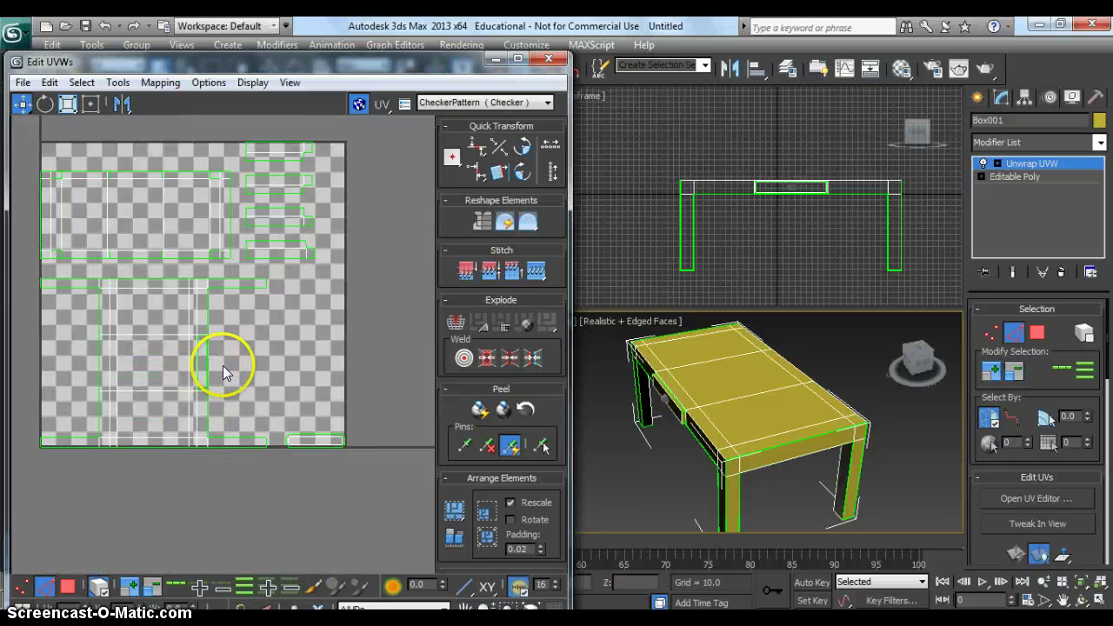
{"action": "middle_click_drag", "start_coordinate": [257, 383], "coordinate": [285, 389]}
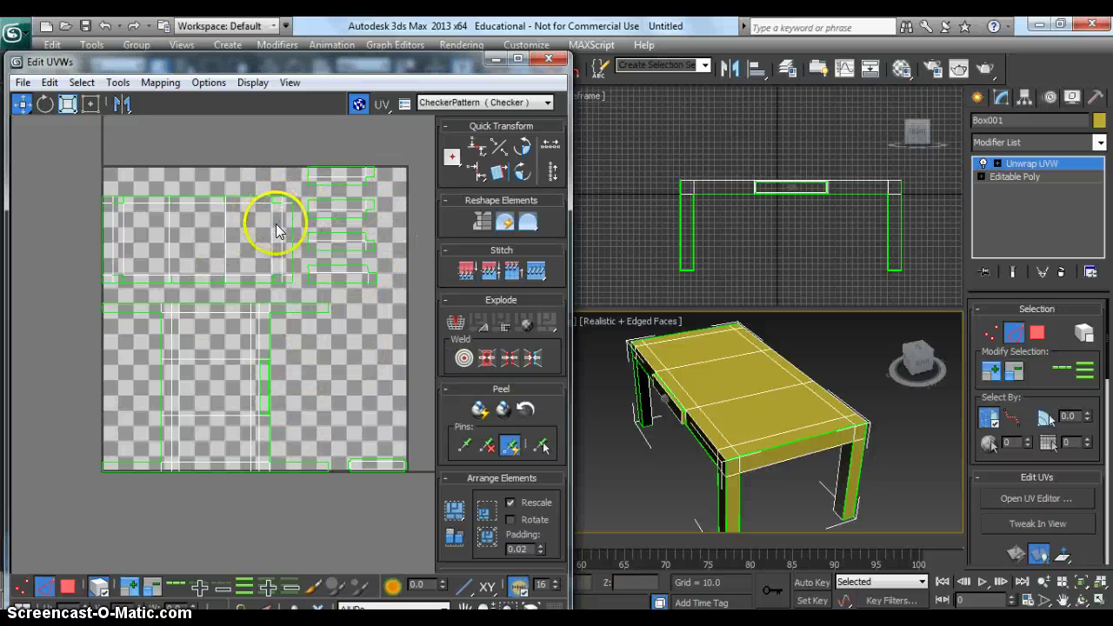
Check the tabletop shell and the polygons of all packed shells, and hide the checker background with nothing left selected.
{"action": "left_click", "coordinate": [251, 396]}
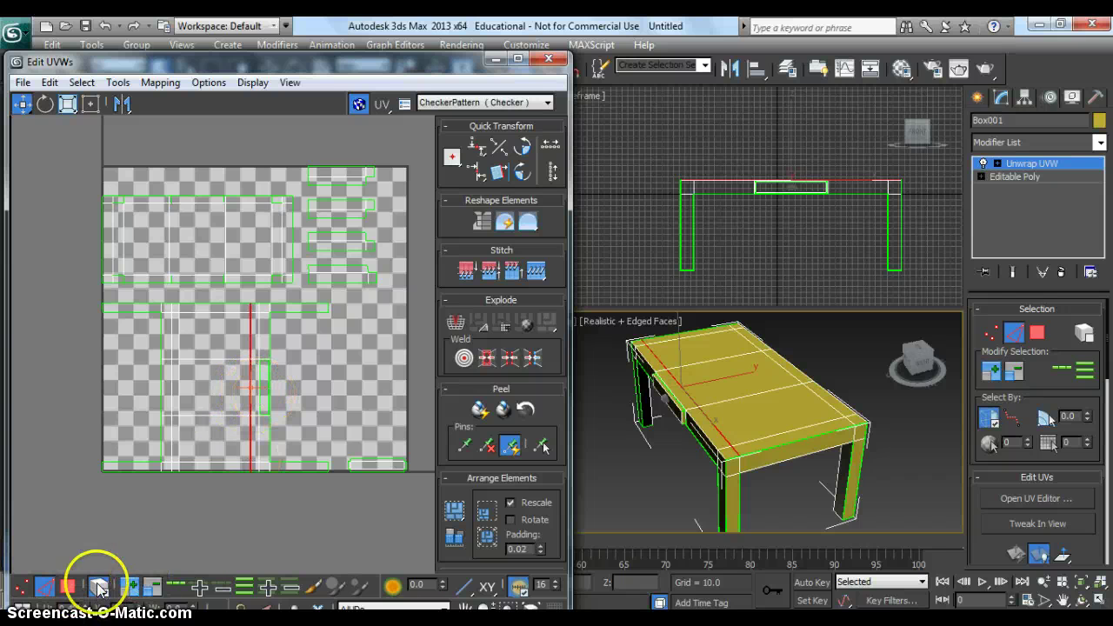
{"action": "double_click", "coordinate": [171, 445]}
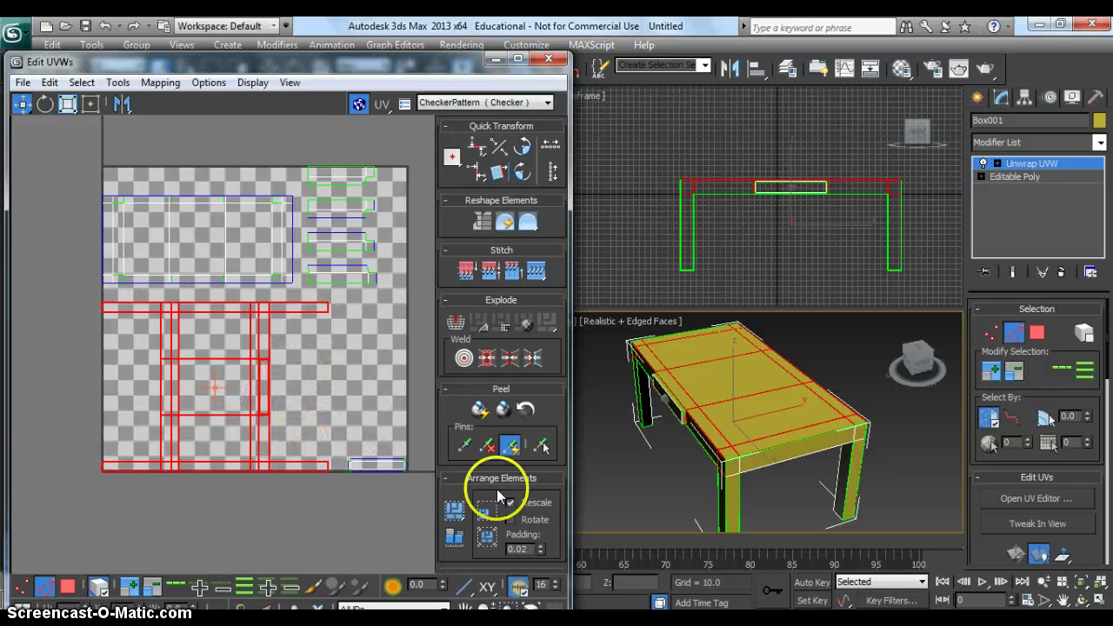
{"action": "left_click", "coordinate": [68, 586]}
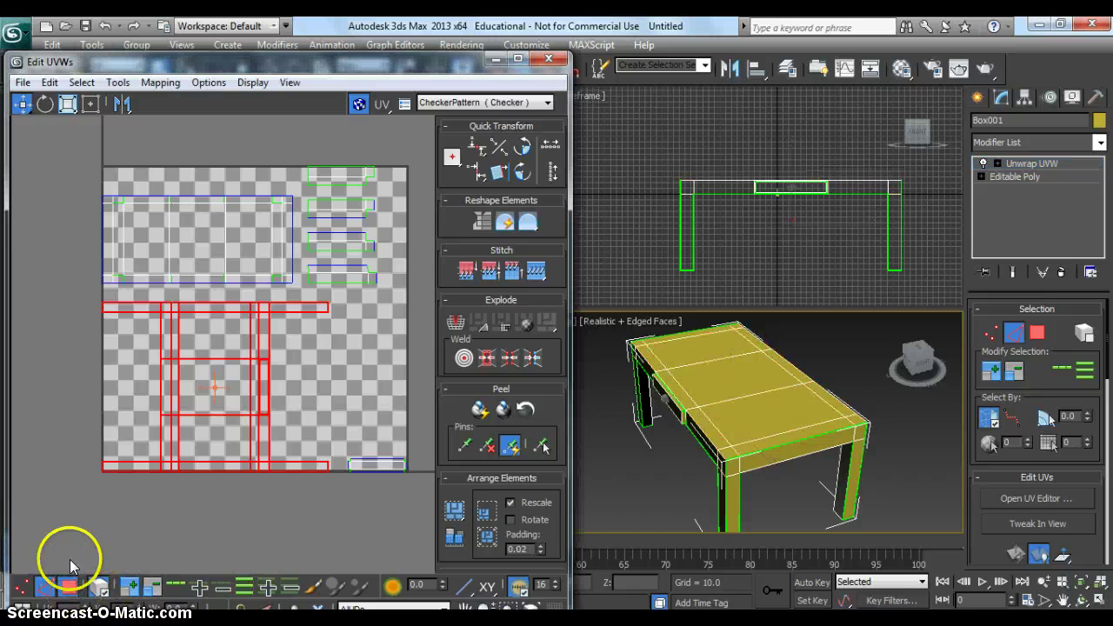
{"action": "left_click_drag", "start_coordinate": [72, 557], "coordinate": [416, 148]}
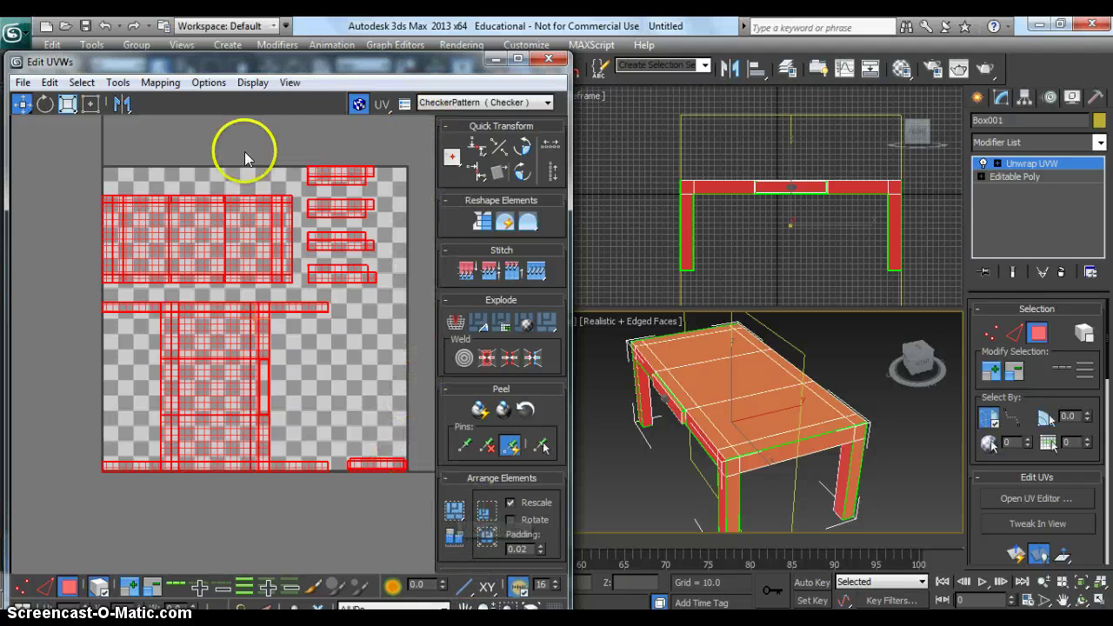
{"action": "left_click", "coordinate": [358, 104]}
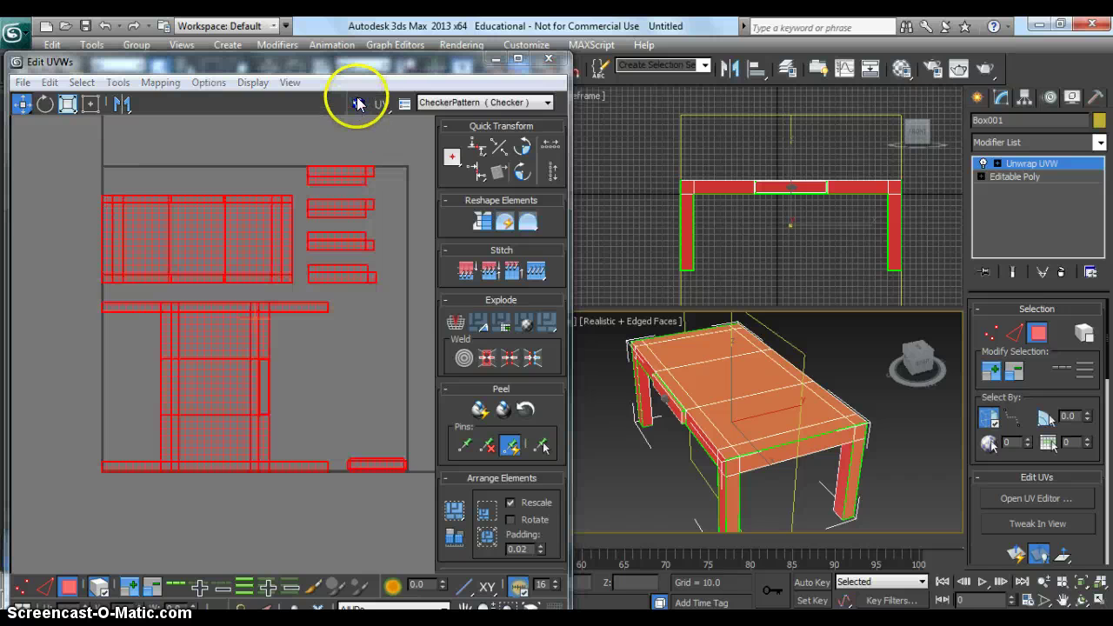
{"action": "left_click", "coordinate": [223, 296]}
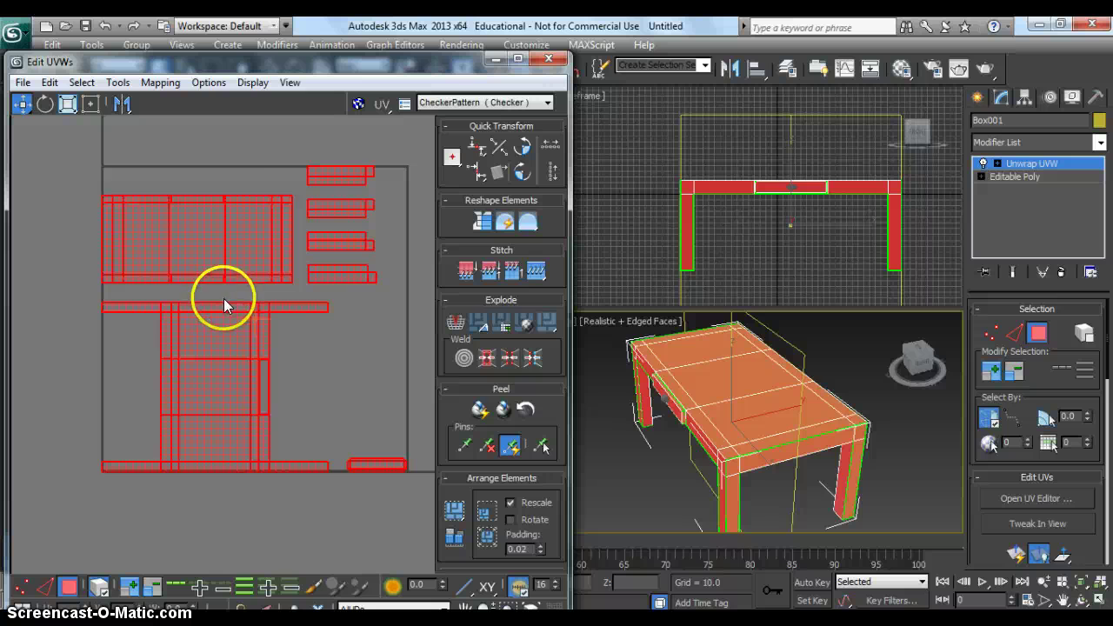
{"action": "left_click", "coordinate": [290, 184]}
{"action": "left_click", "coordinate": [297, 159]}
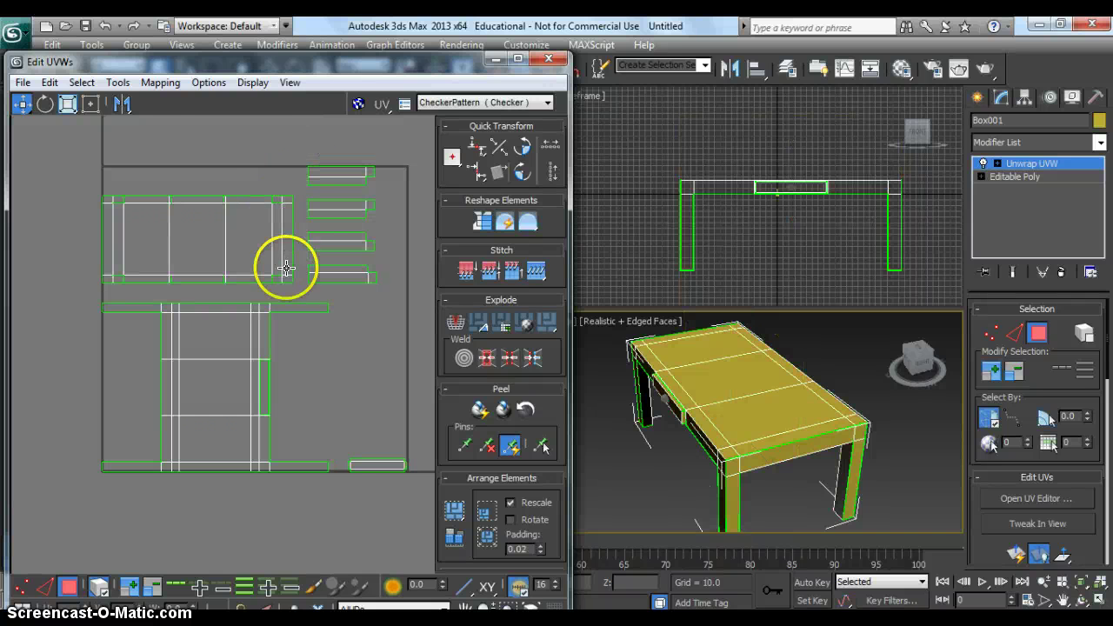
Select the border edges of the drawer rectangle in the tabletop shell's front side strip and stitch the small separate drawer shell to them.
{"action": "scroll", "coordinate": [291, 387], "scroll_direction": "up", "scroll_amount": 2}
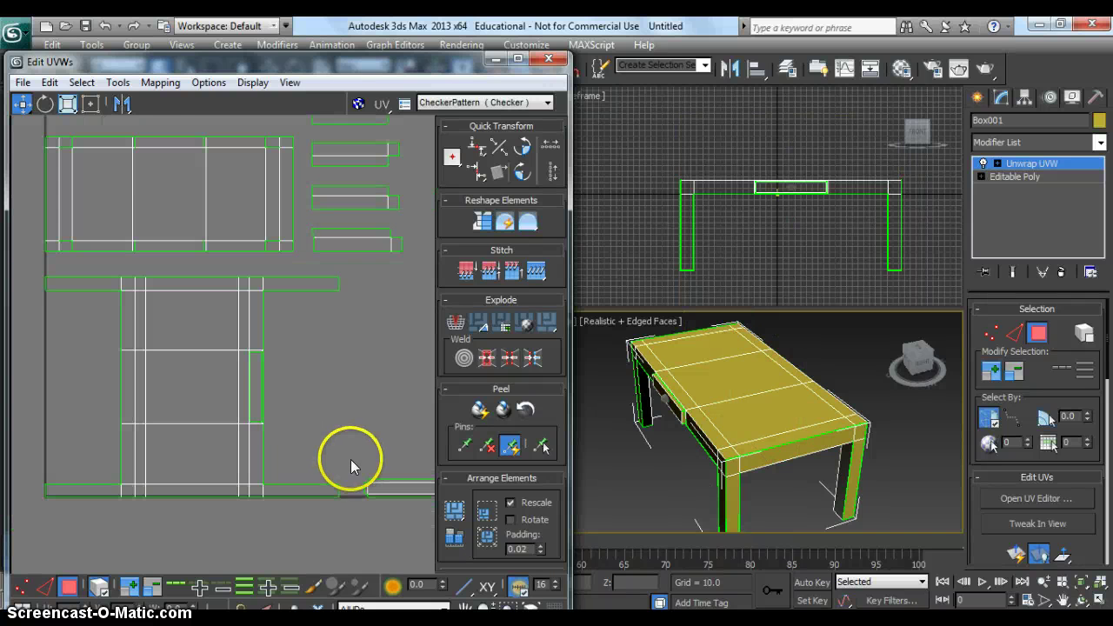
{"action": "left_click", "coordinate": [45, 587]}
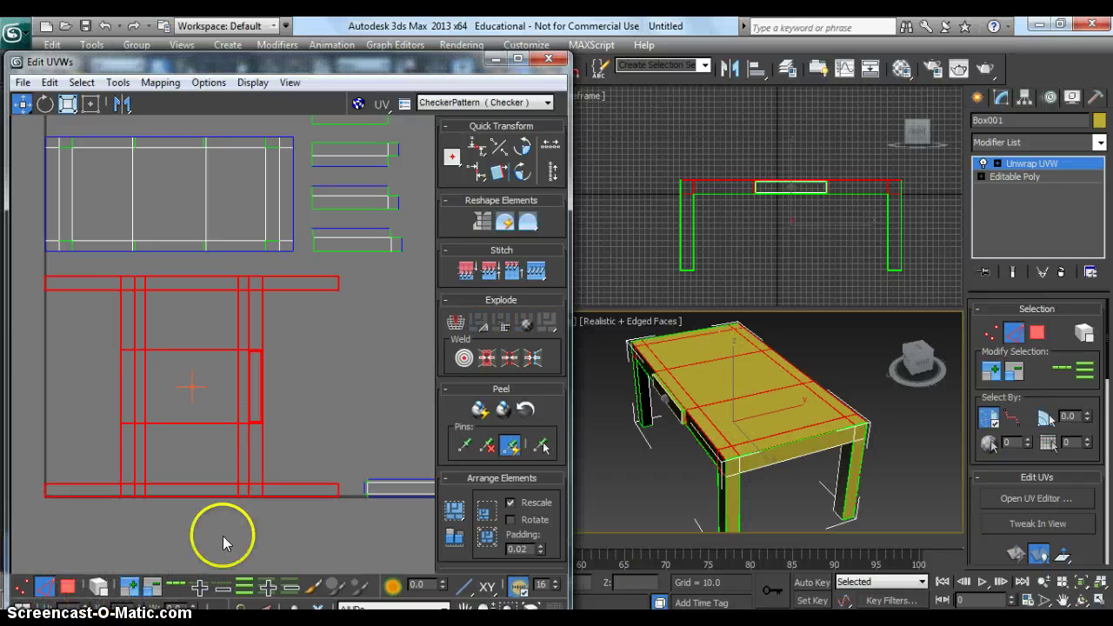
{"action": "left_click", "coordinate": [339, 443]}
{"action": "scroll", "coordinate": [290, 424], "scroll_direction": "up", "scroll_amount": 8}
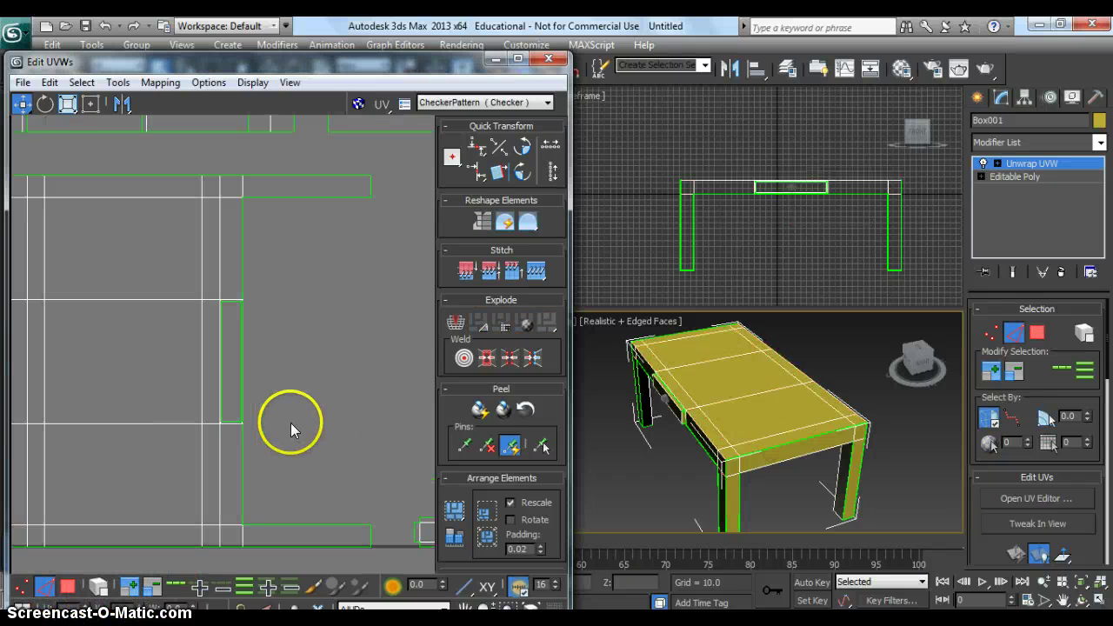
{"action": "left_click", "coordinate": [241, 369]}
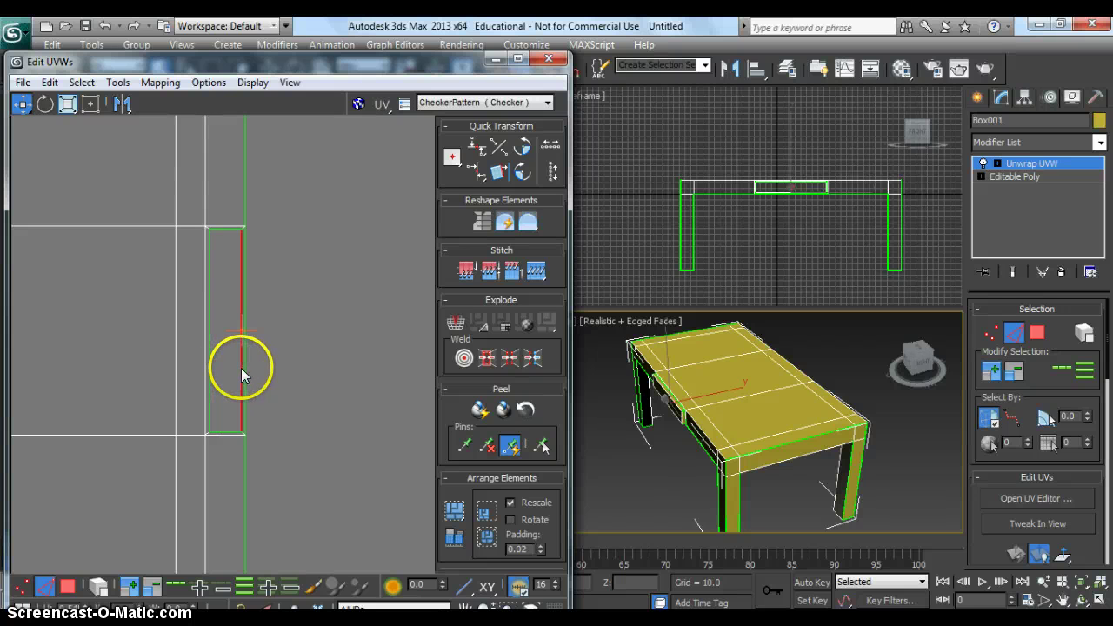
{"action": "left_click", "coordinate": [222, 432], "text": "ctrl"}
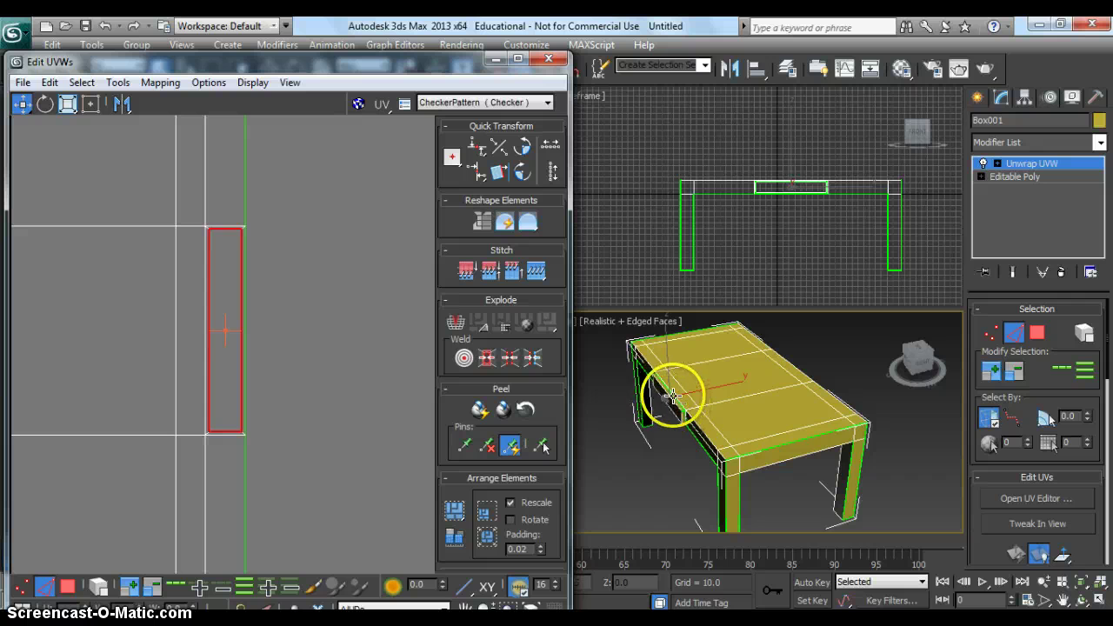
{"action": "scroll", "coordinate": [319, 504], "scroll_direction": "down", "scroll_amount": 5}
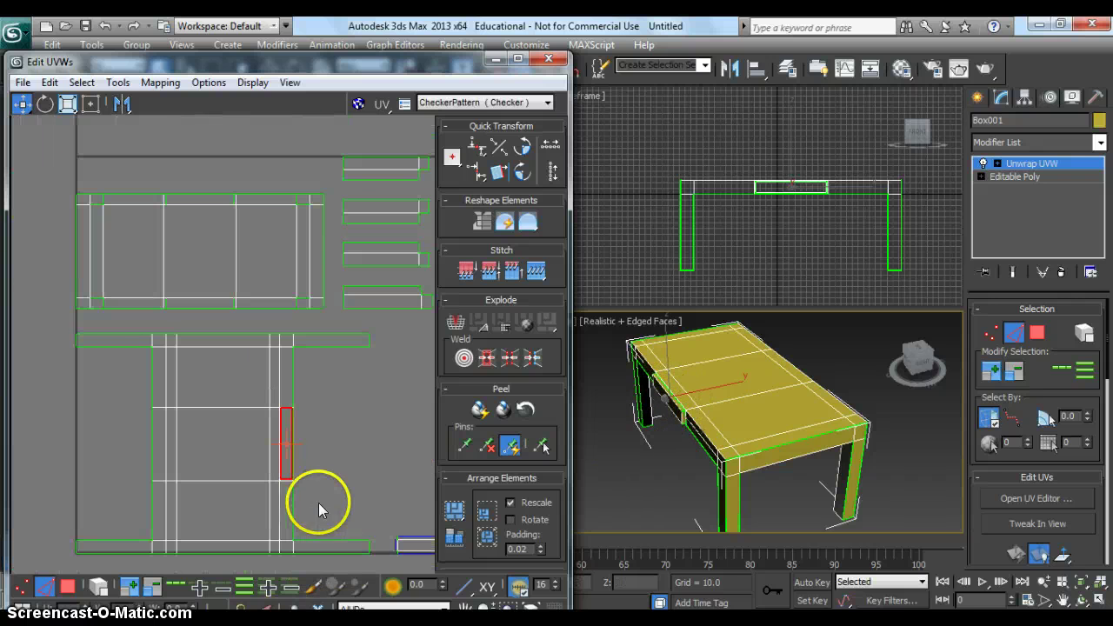
{"action": "left_click", "coordinate": [536, 271]}
{"action": "scroll", "coordinate": [276, 437], "scroll_direction": "up", "scroll_amount": 4}
{"action": "scroll", "coordinate": [275, 437], "scroll_direction": "up", "scroll_amount": 2}
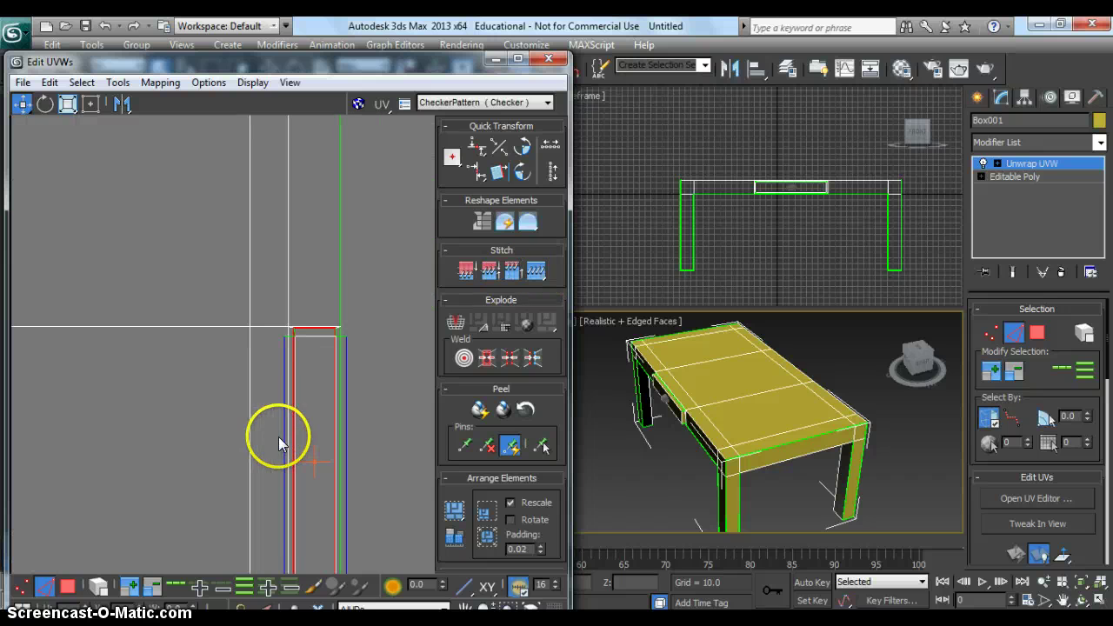
{"action": "scroll", "coordinate": [331, 380], "scroll_direction": "down", "scroll_amount": 3}
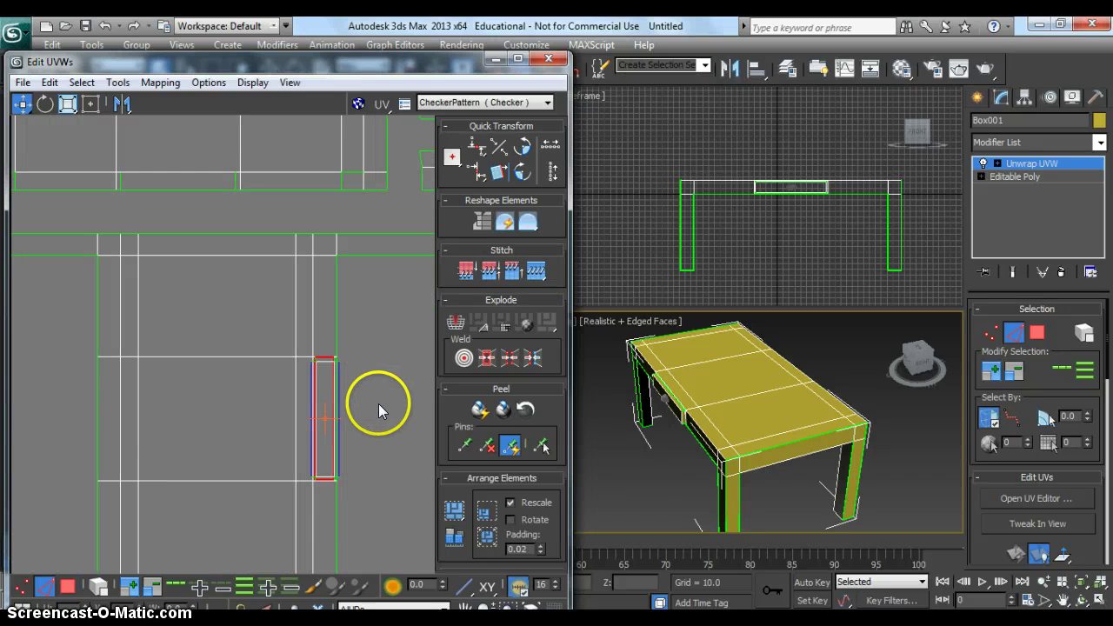
{"action": "scroll", "coordinate": [357, 415], "scroll_direction": "down", "scroll_amount": 2}
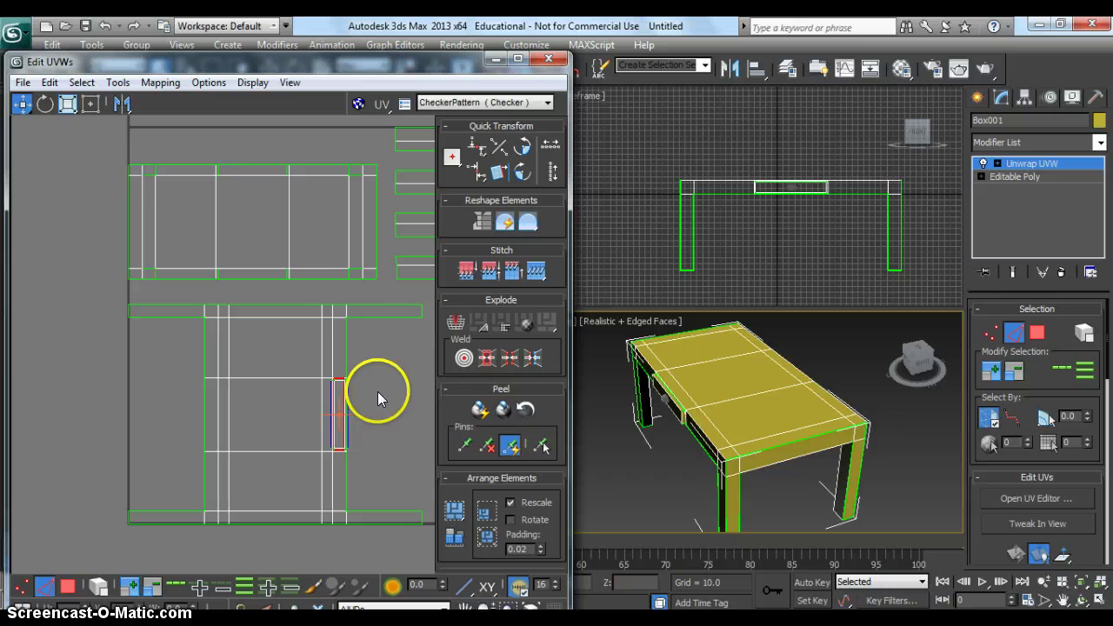
{"action": "scroll", "coordinate": [377, 391], "scroll_direction": "down", "scroll_amount": 2}
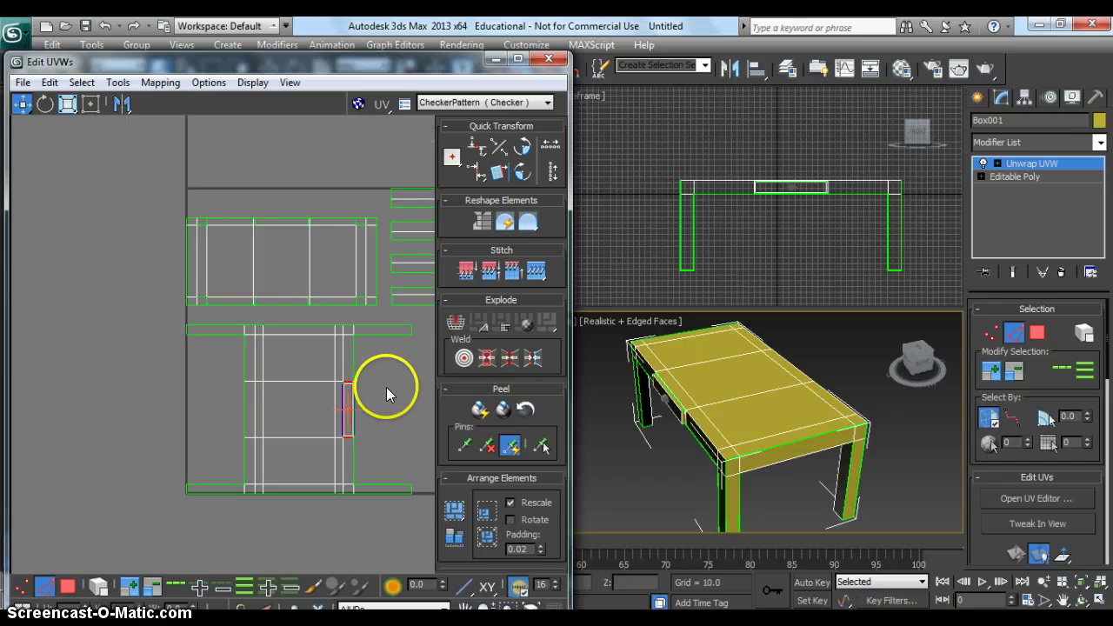
Examine which table parts the underside shell, the tabletop shell and the four small leg shells belong to, selecting each as an element.
{"action": "left_click", "coordinate": [367, 277]}
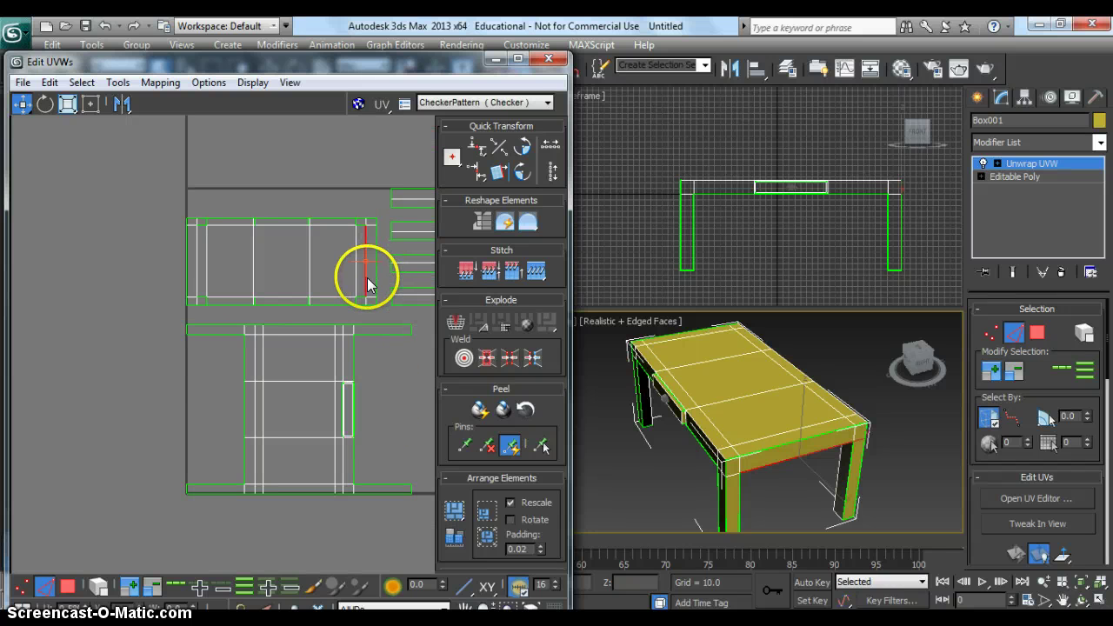
{"action": "left_click", "coordinate": [98, 589]}
{"action": "left_click", "coordinate": [308, 281]}
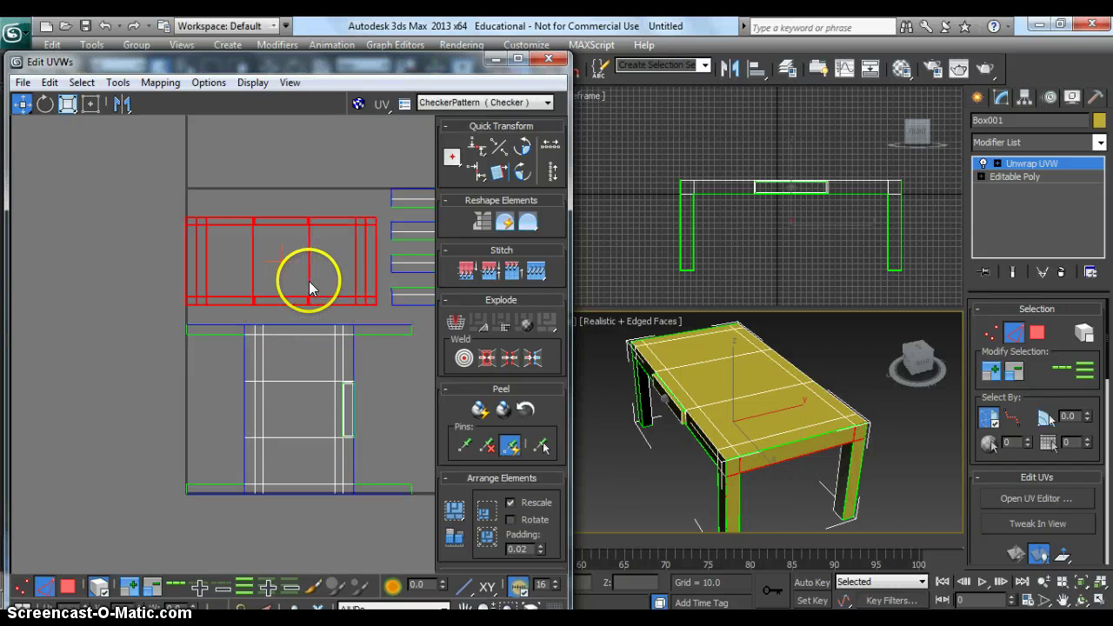
{"action": "left_click", "coordinate": [334, 379]}
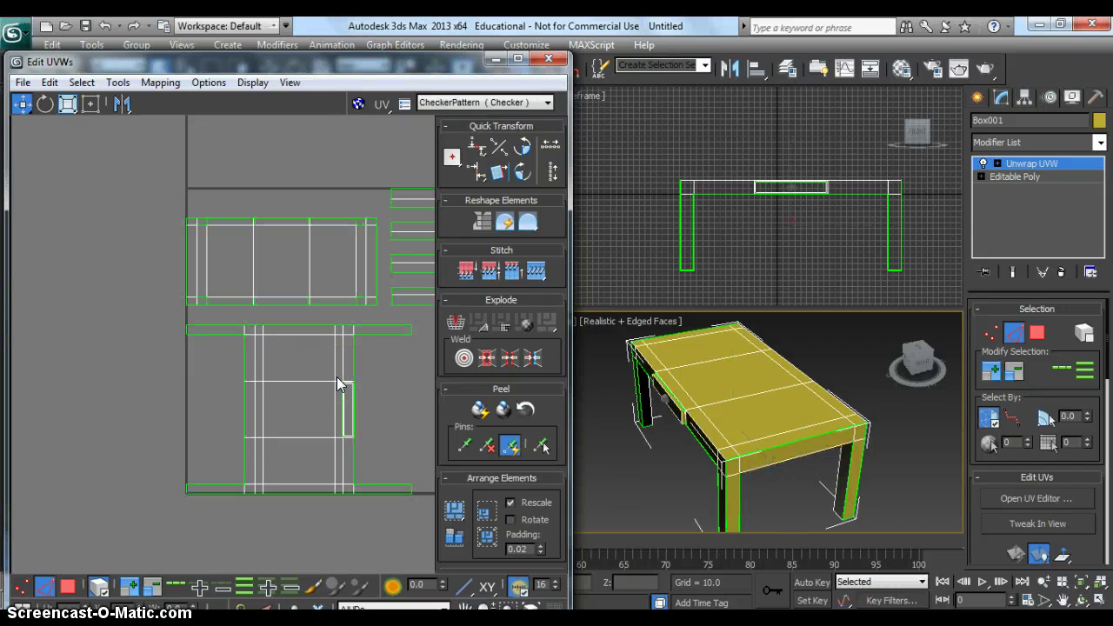
{"action": "left_click", "coordinate": [339, 372]}
{"action": "left_click", "coordinate": [343, 365]}
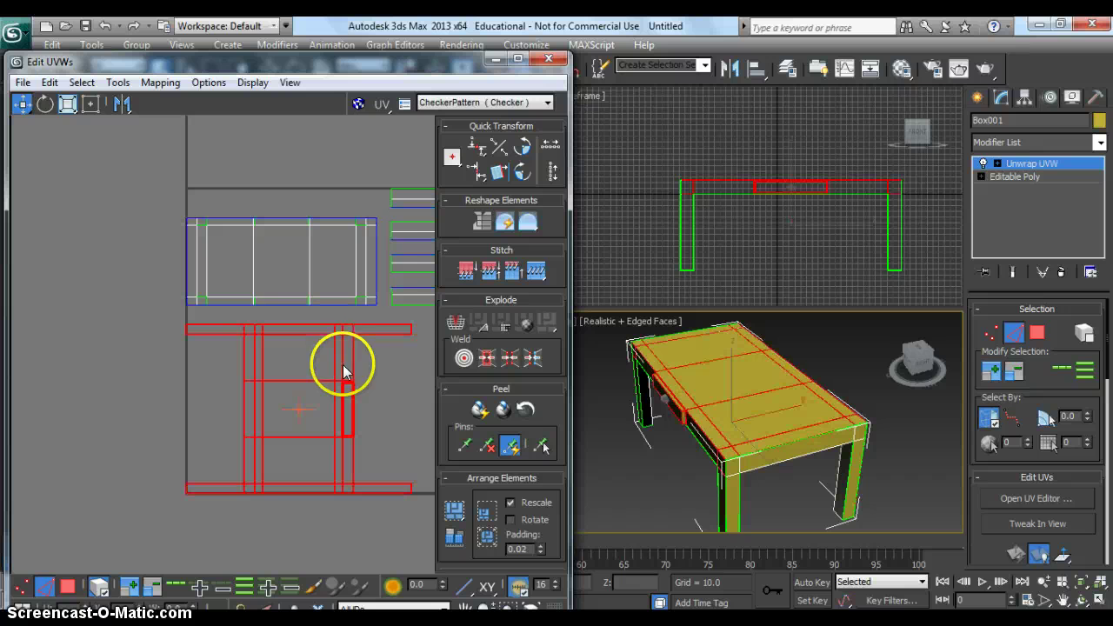
{"action": "left_click", "coordinate": [413, 287]}
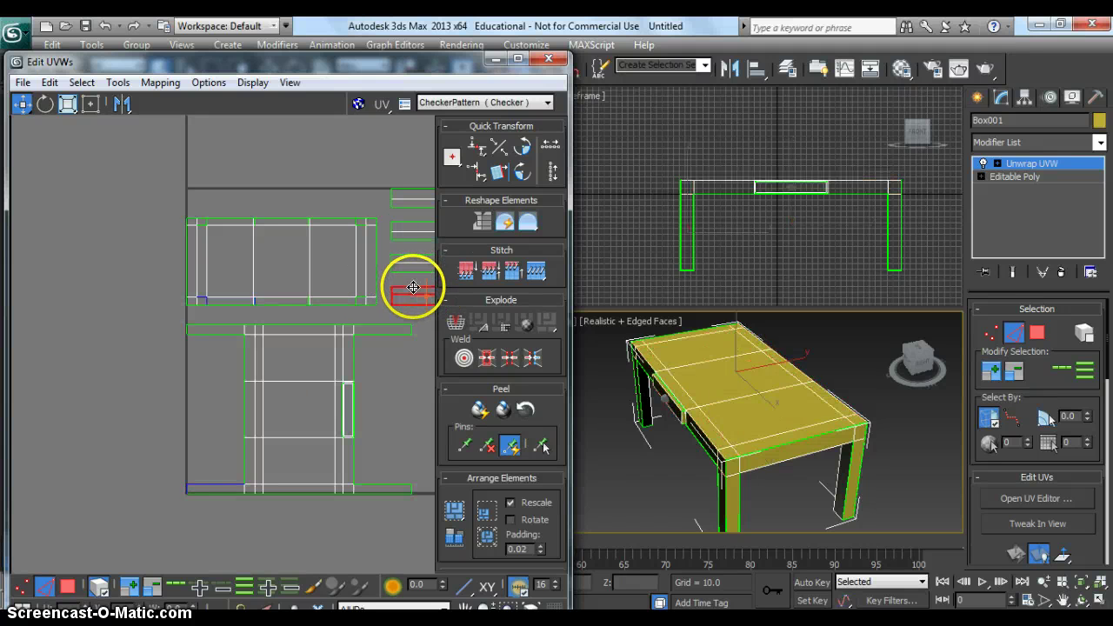
{"action": "left_click", "coordinate": [415, 261]}
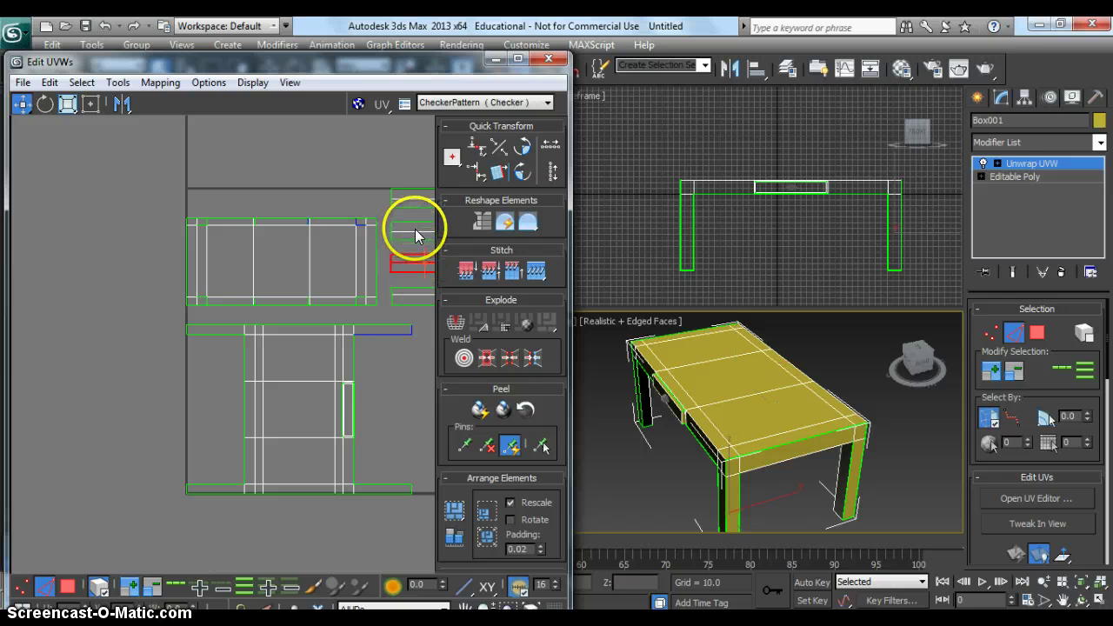
{"action": "left_click", "coordinate": [411, 231]}
{"action": "left_click", "coordinate": [414, 200]}
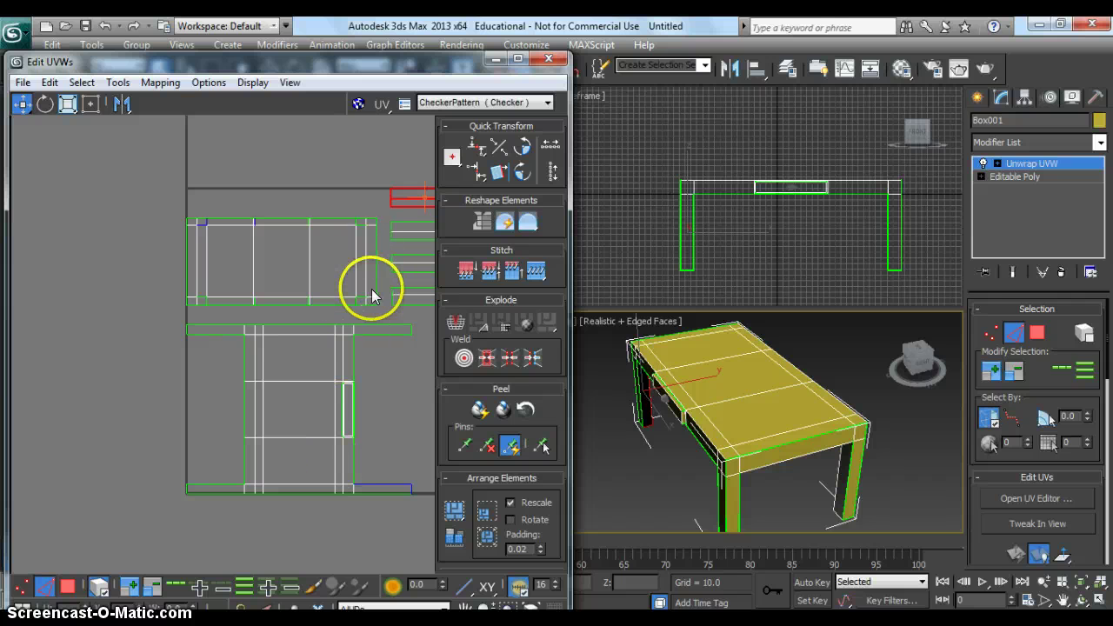
{"action": "scroll", "coordinate": [370, 326], "scroll_direction": "down", "scroll_amount": 1}
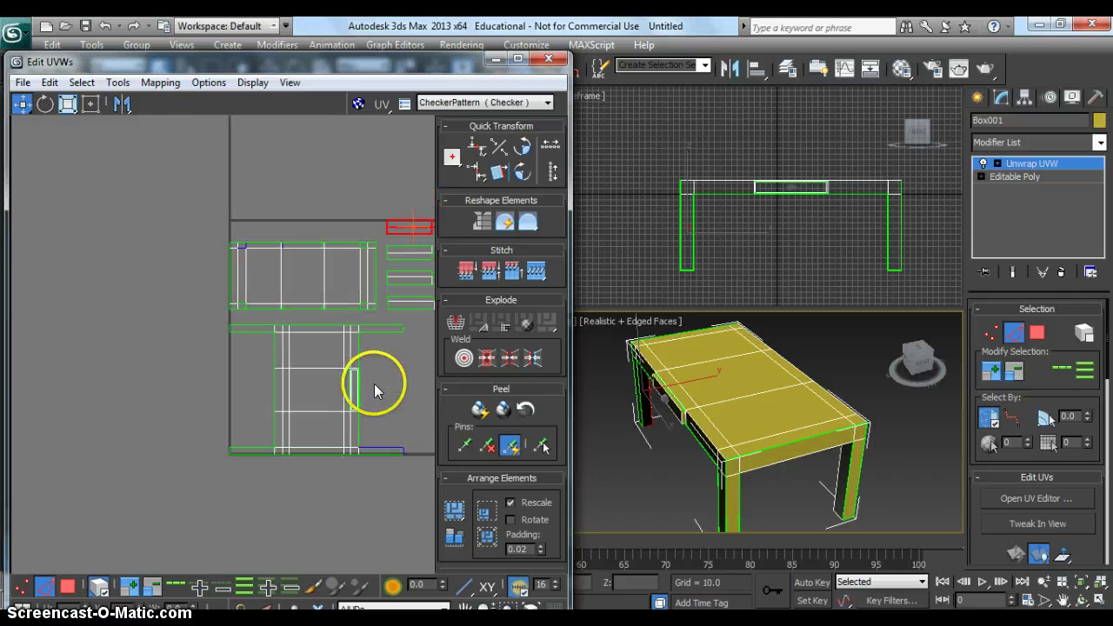
{"action": "middle_click_drag", "start_coordinate": [373, 386], "coordinate": [320, 383]}
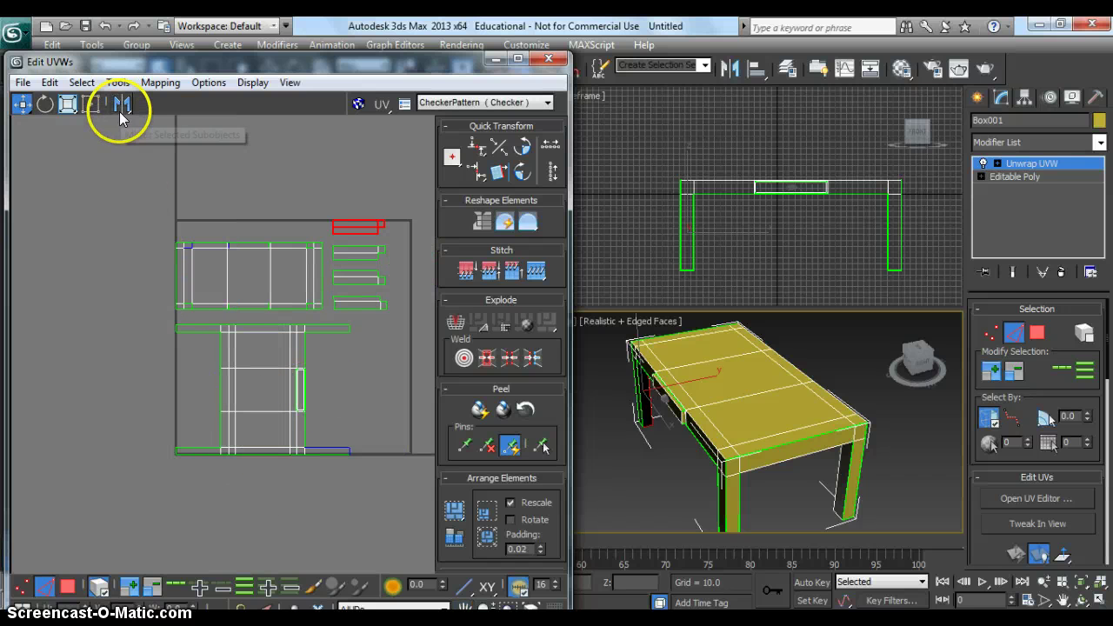
{"action": "left_click", "coordinate": [118, 83]}
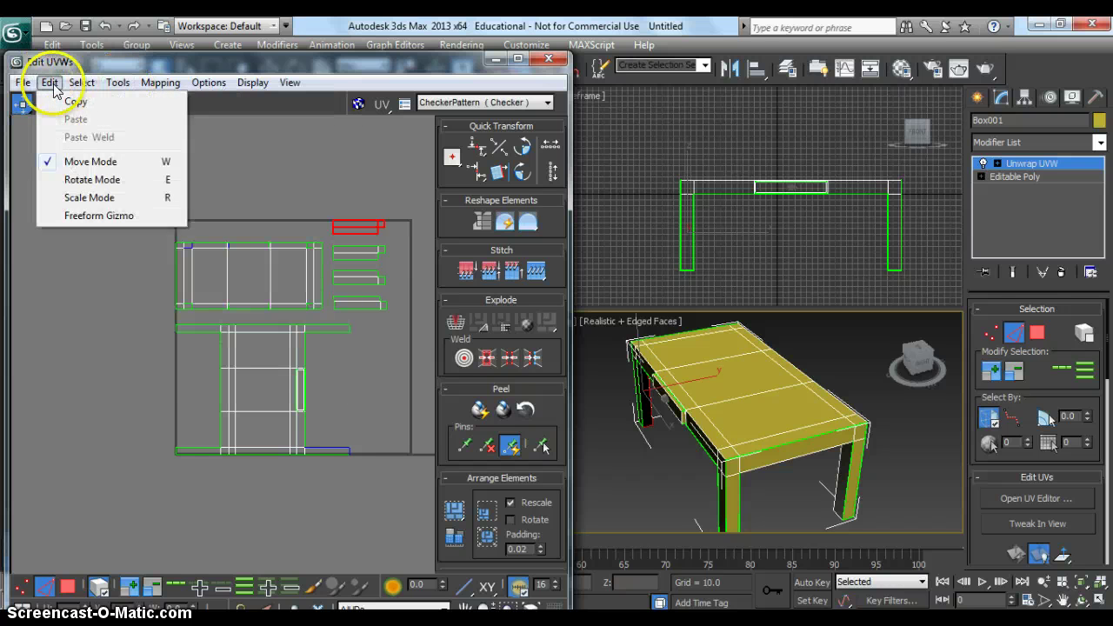
{"action": "mouse_move", "coordinate": [160, 83]}
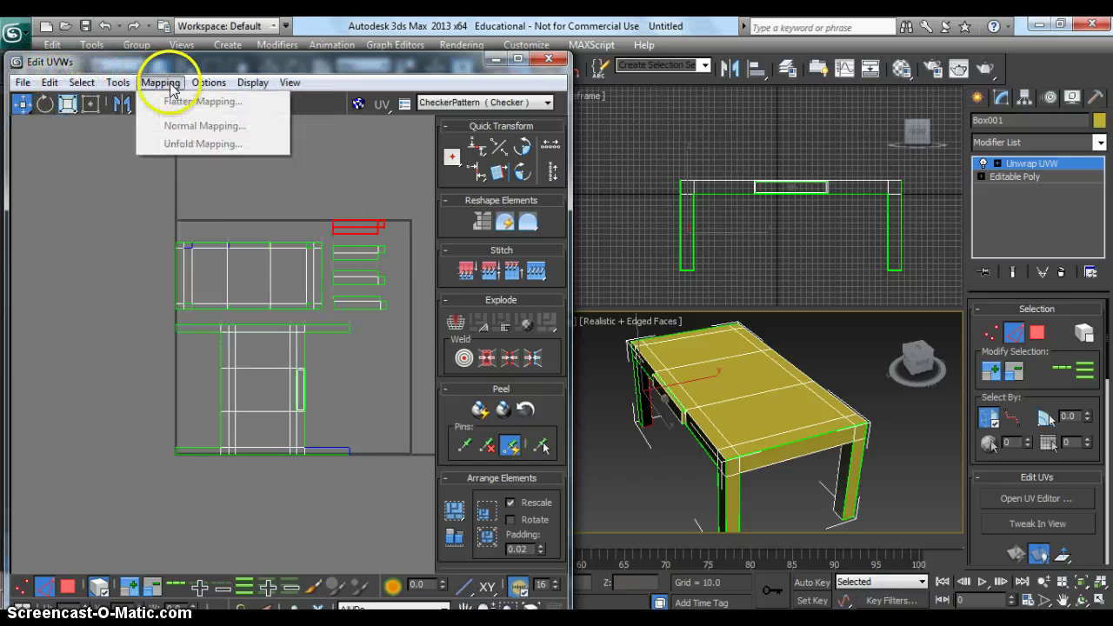
{"action": "right_click", "coordinate": [142, 391]}
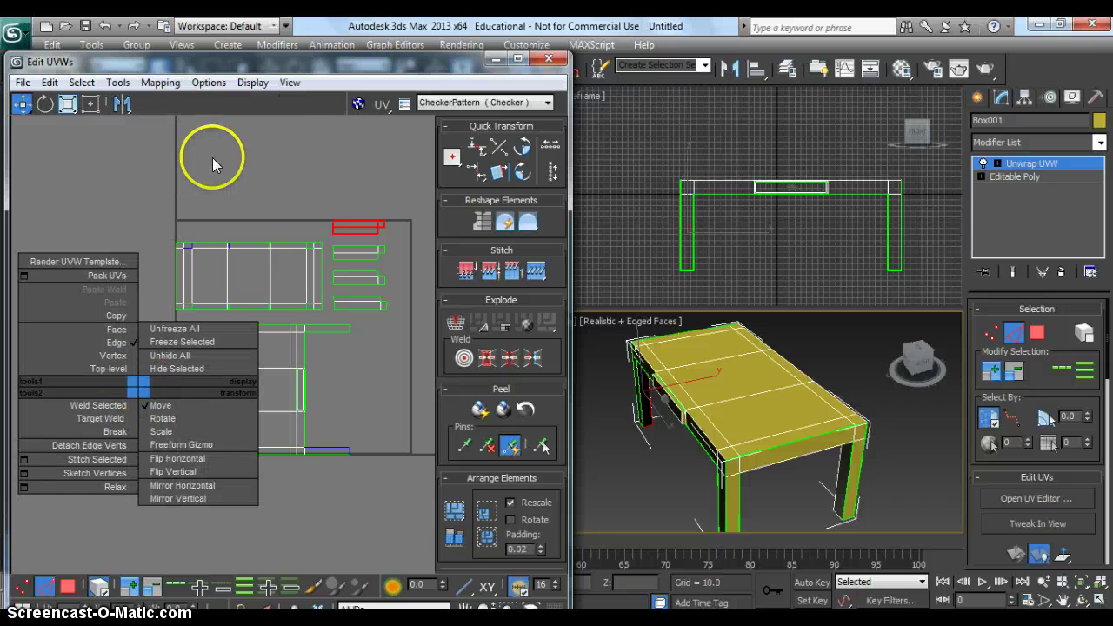